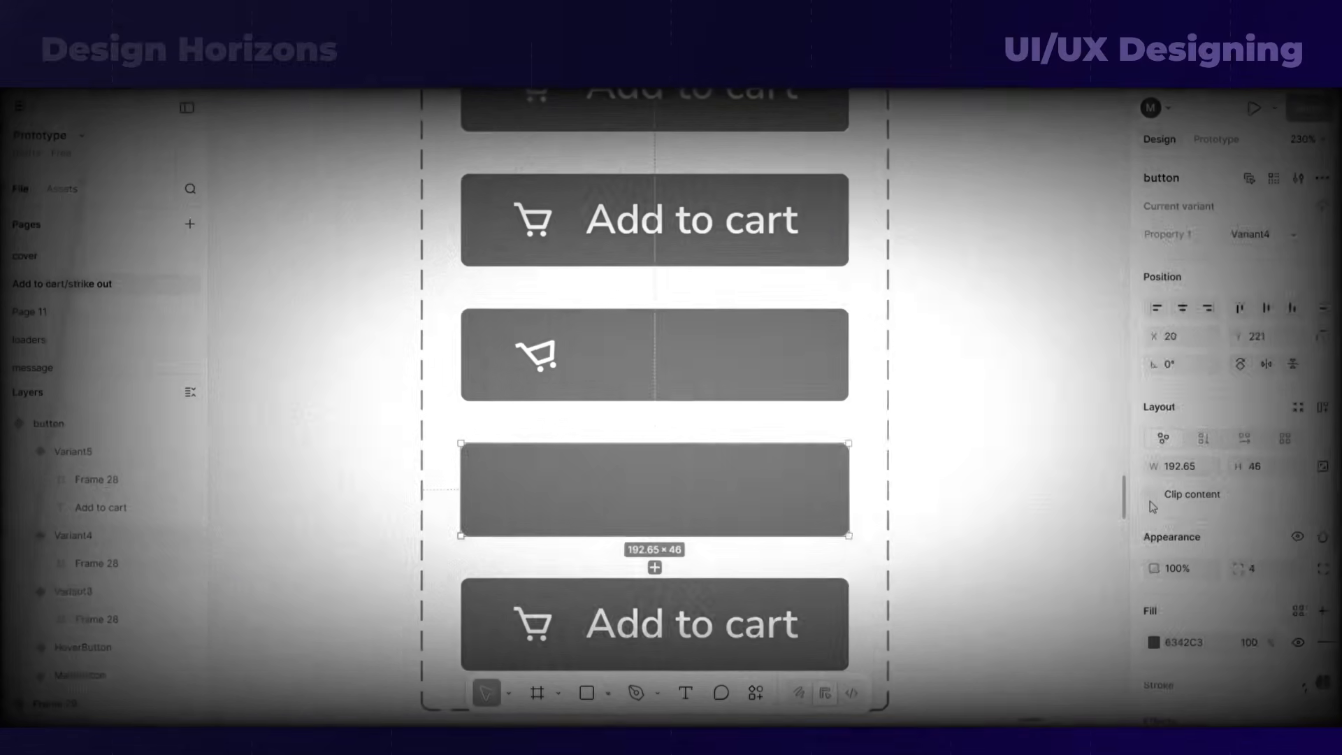
left_click(1155, 496)
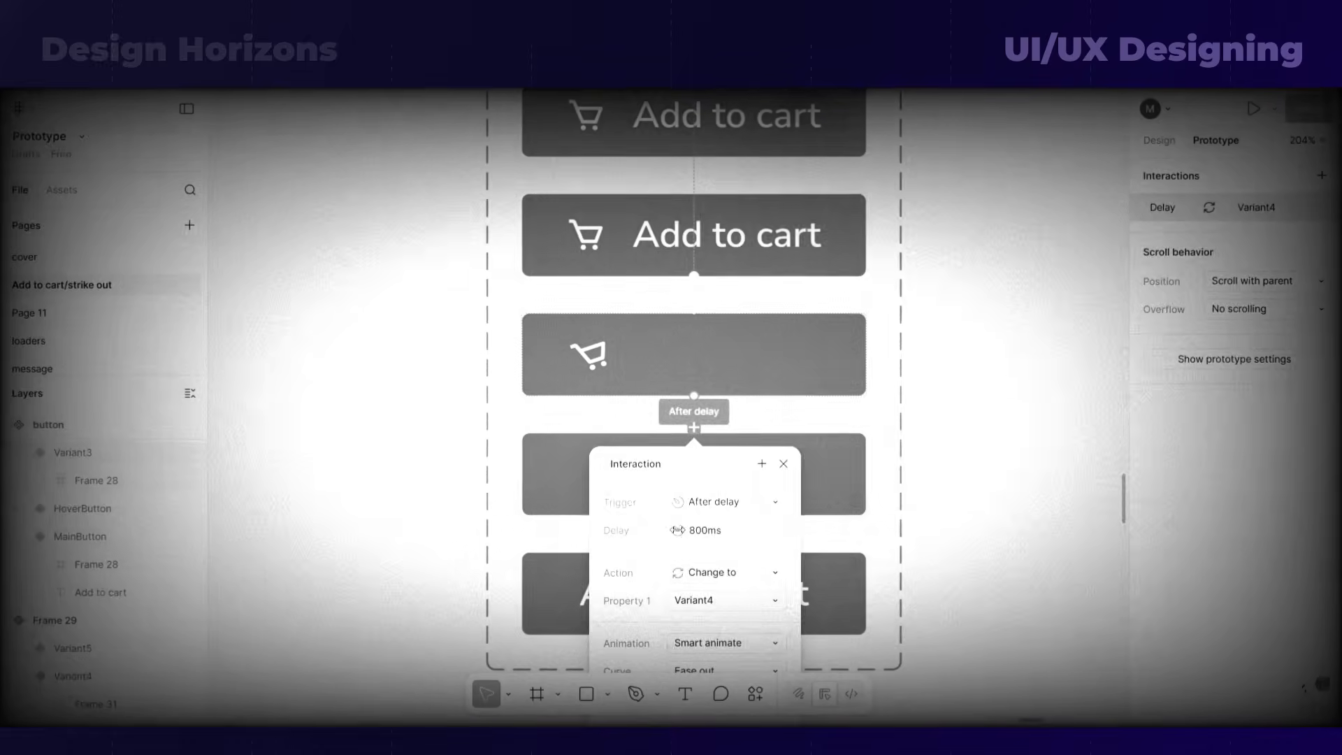
left_click_drag(678, 530, 637, 525)
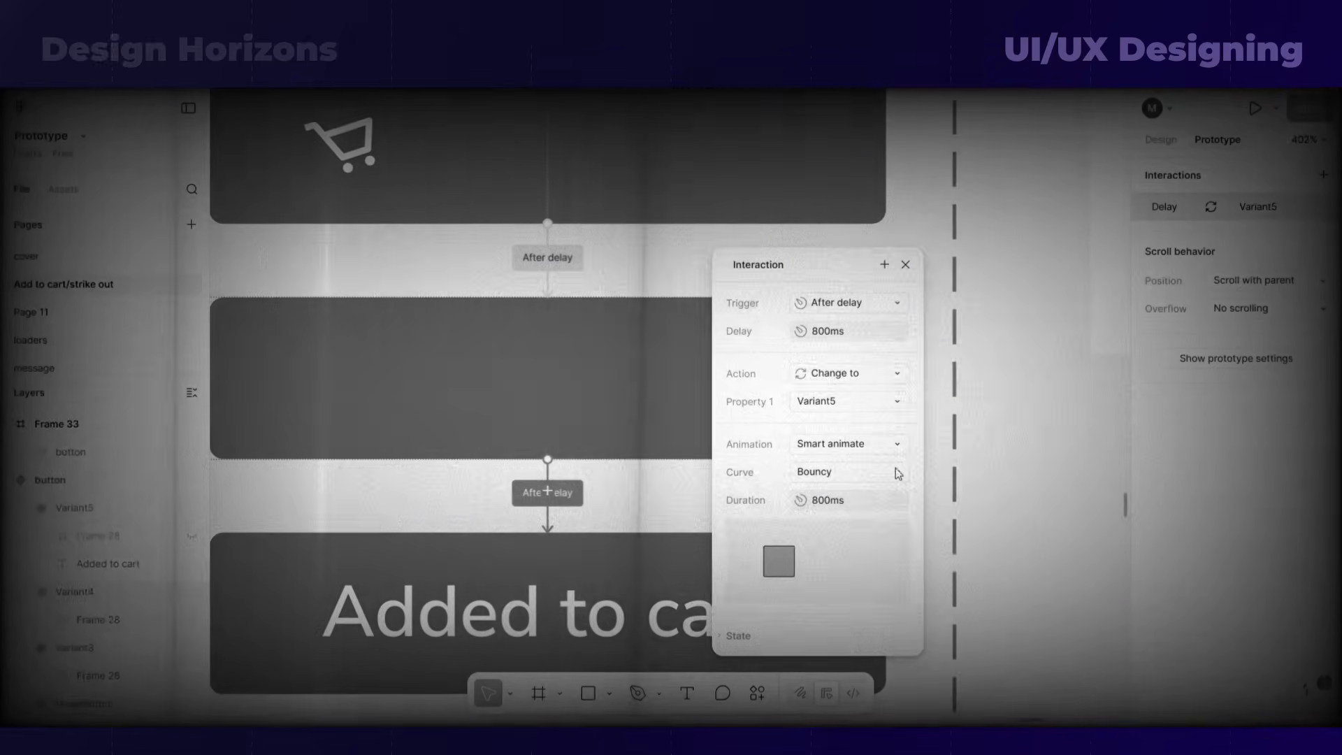
left_click(897, 469)
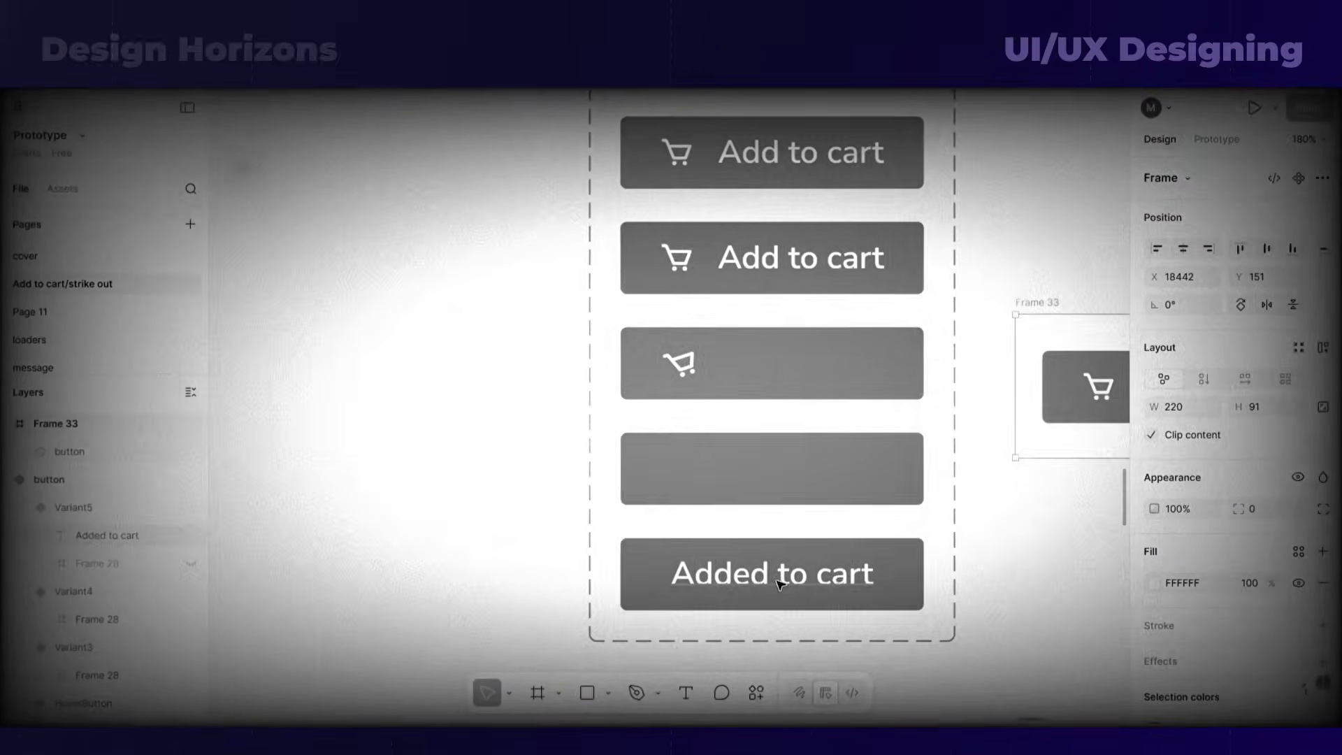
double_click(778, 578)
left_click(846, 497)
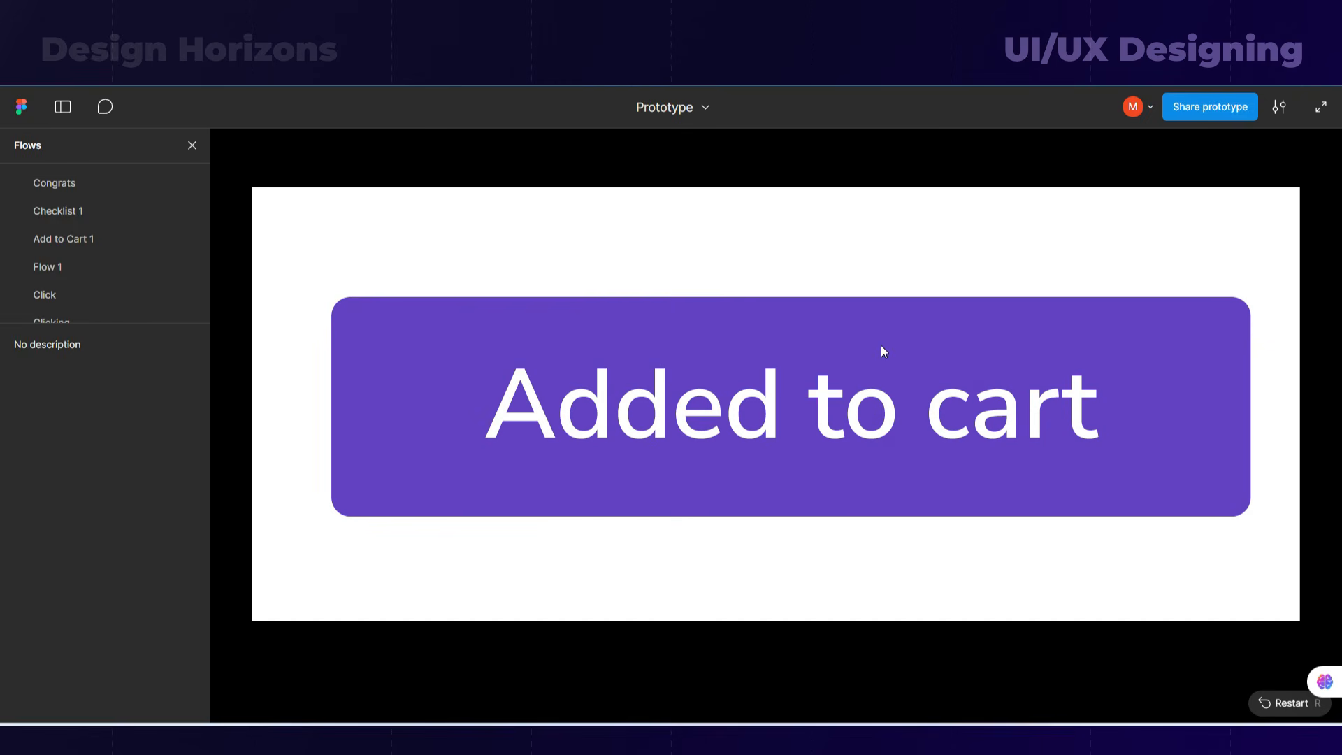
- Restart the prototype preview and trigger the add-to-cart button's animation
key("r")
left_click(889, 393)
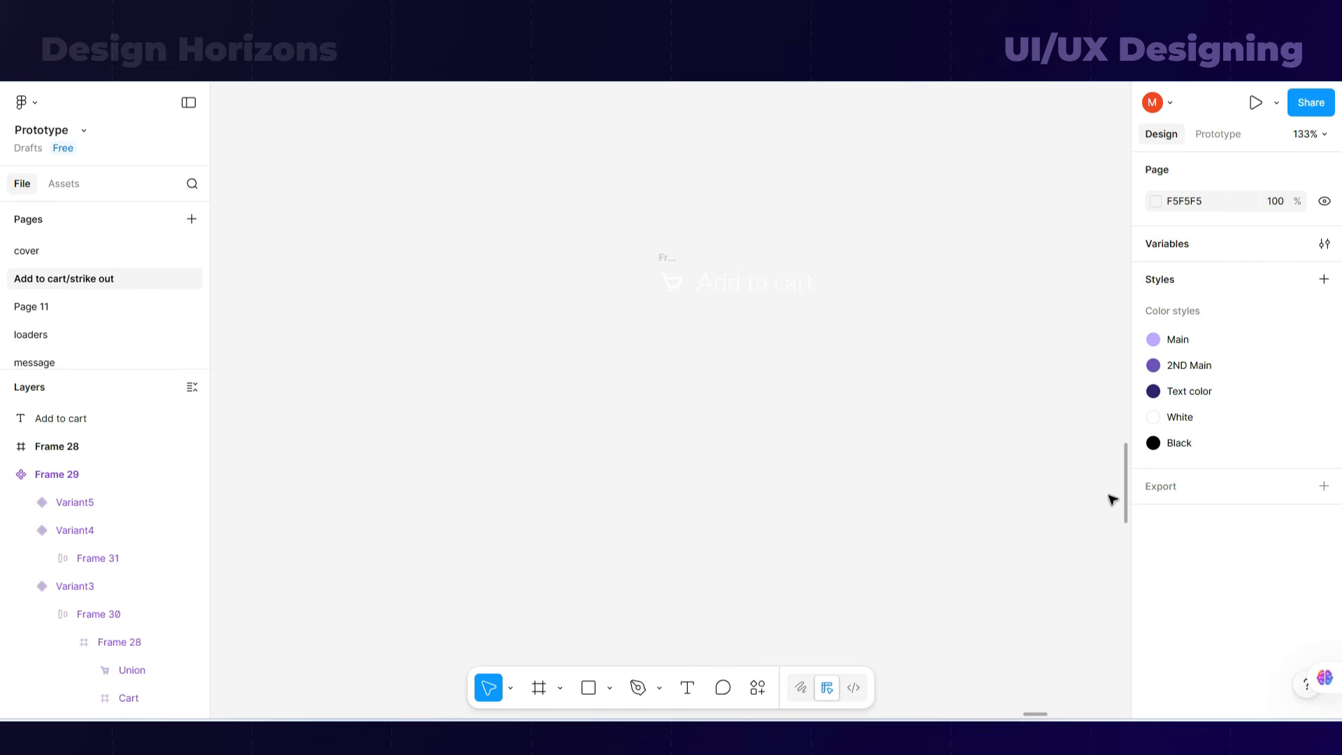
- Move the white cart icon frame slightly farther away from the "Add to cart" text
scroll(785, 291, "up", 5, "ctrl")
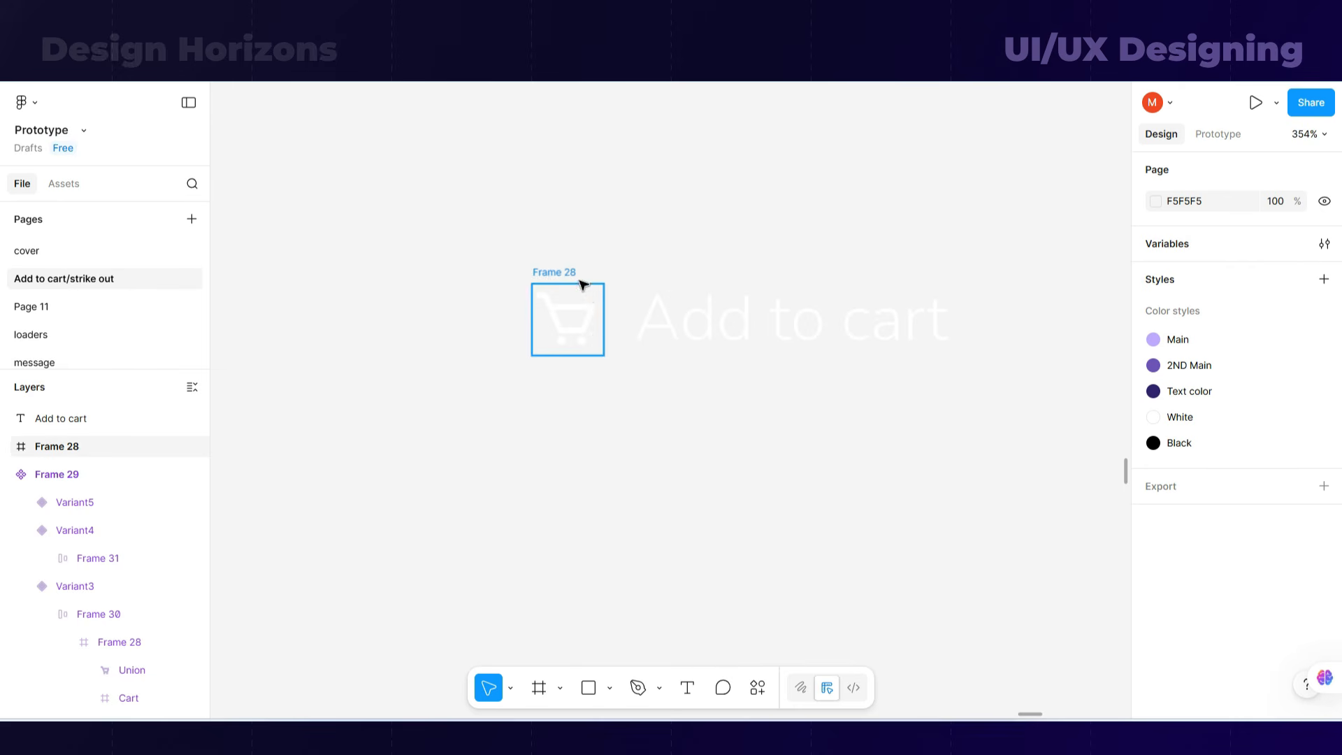
left_click(568, 265)
left_click_drag(521, 261, 544, 279)
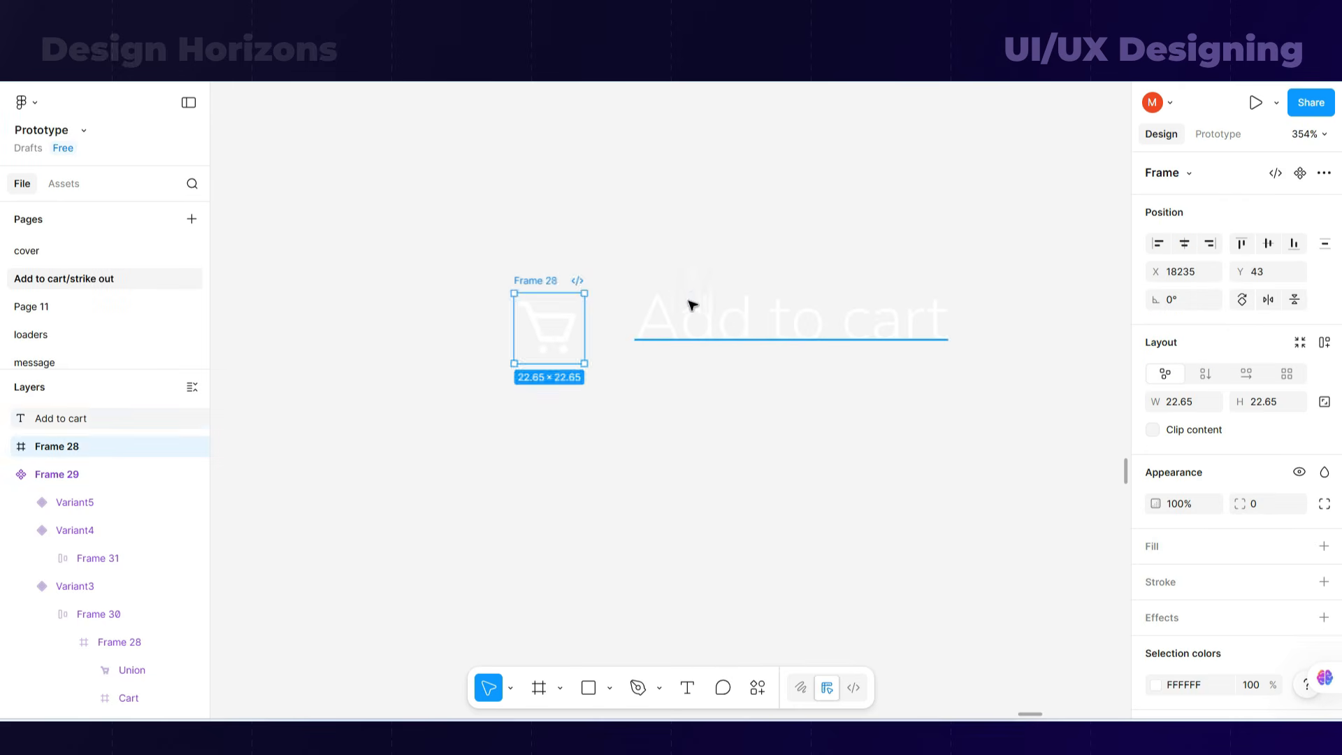
- Set the font weight of the "Add to cart" text to SemiBold
left_click(693, 303)
left_click(1183, 579)
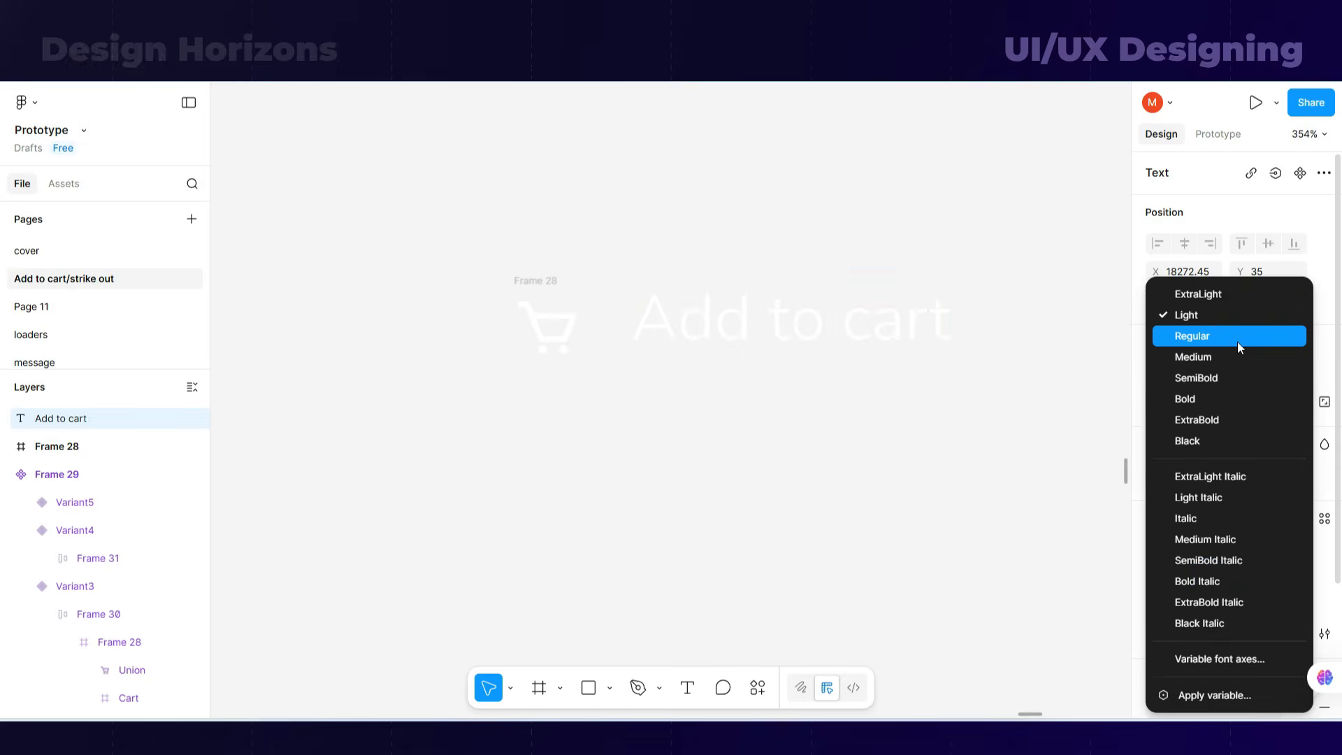
left_click(1227, 392)
left_click(627, 429)
- Wrap the cart icon and the "Add to cart" text in an auto layout frame and move it to an open area
left_click(535, 292)
left_click(649, 312, "shift")
key("shift+a")
left_click_drag(551, 267, 435, 353)
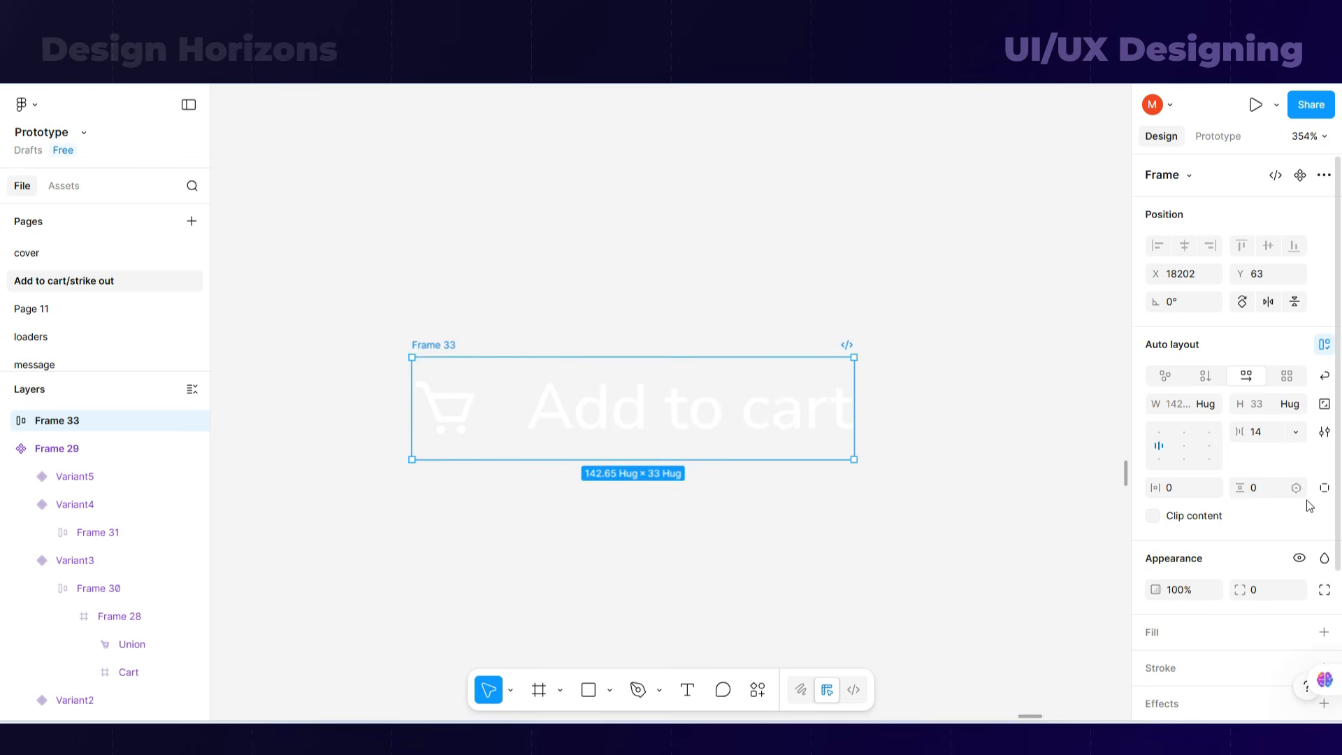
- Add a fill to the auto layout frame using the color style My colors/Second main
scroll(1311, 500, "down", 3)
left_click(1324, 547)
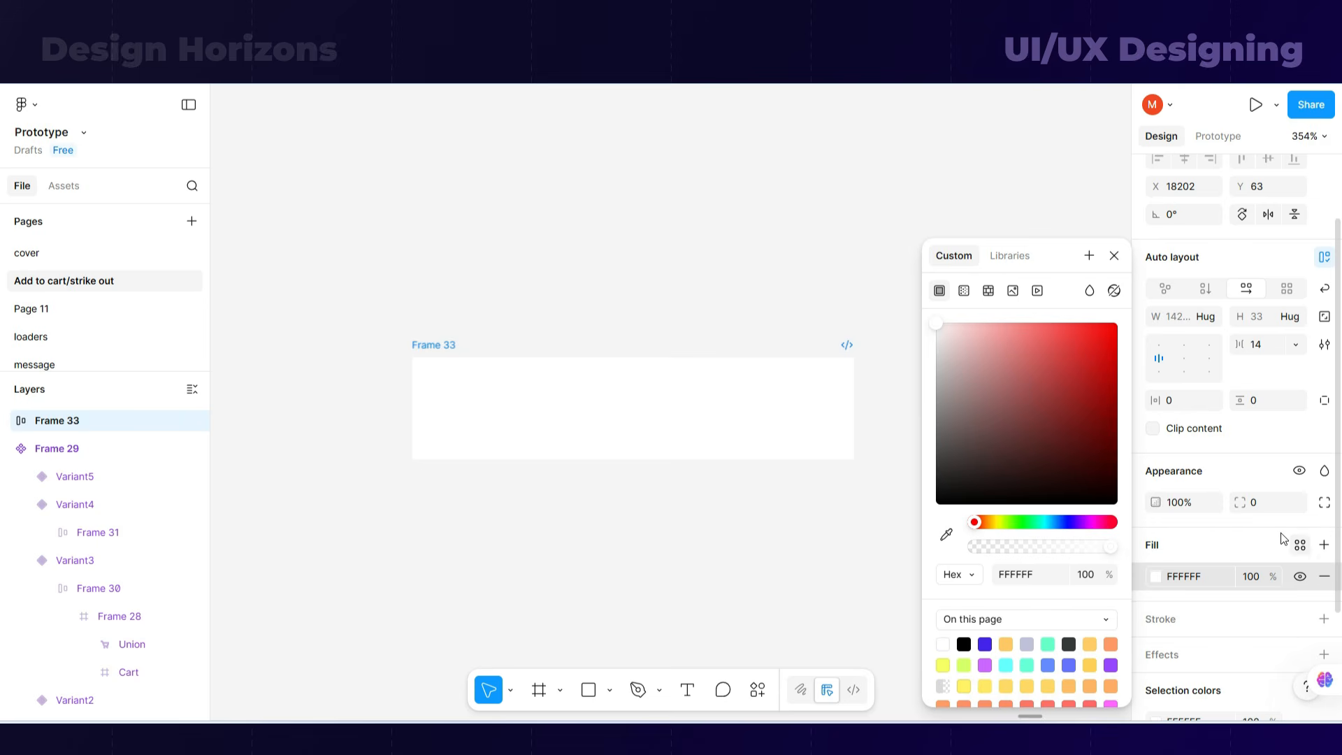
left_click(1300, 545)
scroll(1023, 579, "down", 3)
left_click(1014, 678)
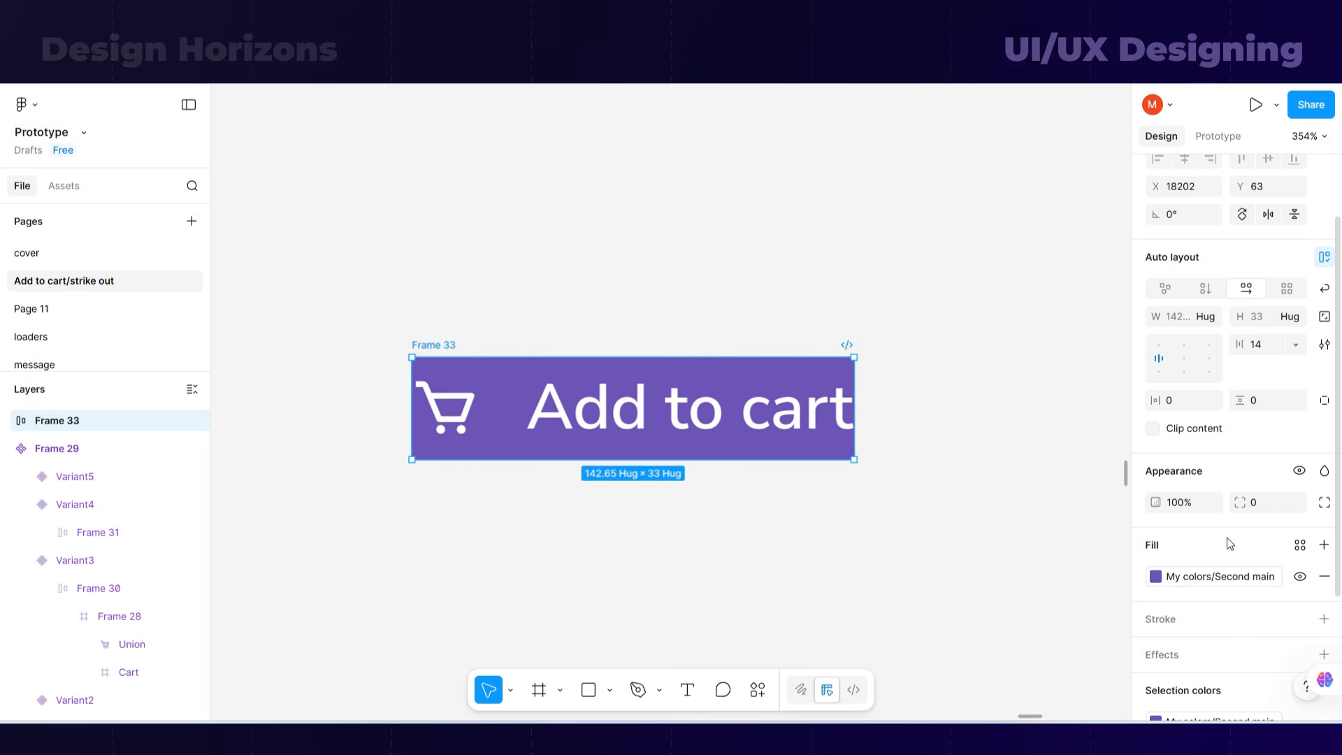
- Set the button frame's horizontal padding to 25 and its vertical padding to 4
left_click_drag(1160, 397, 1155, 392)
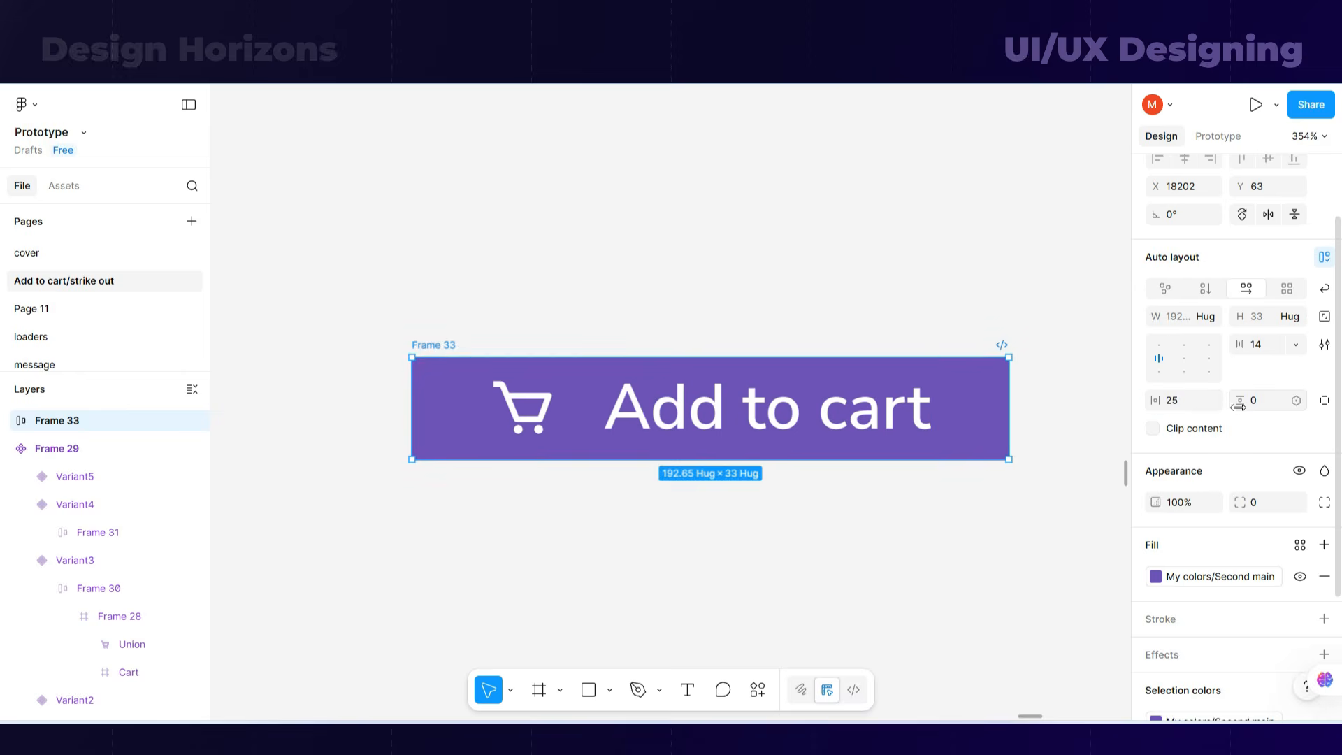
left_click_drag(1236, 399, 1242, 399)
left_click(551, 350)
left_click(444, 342)
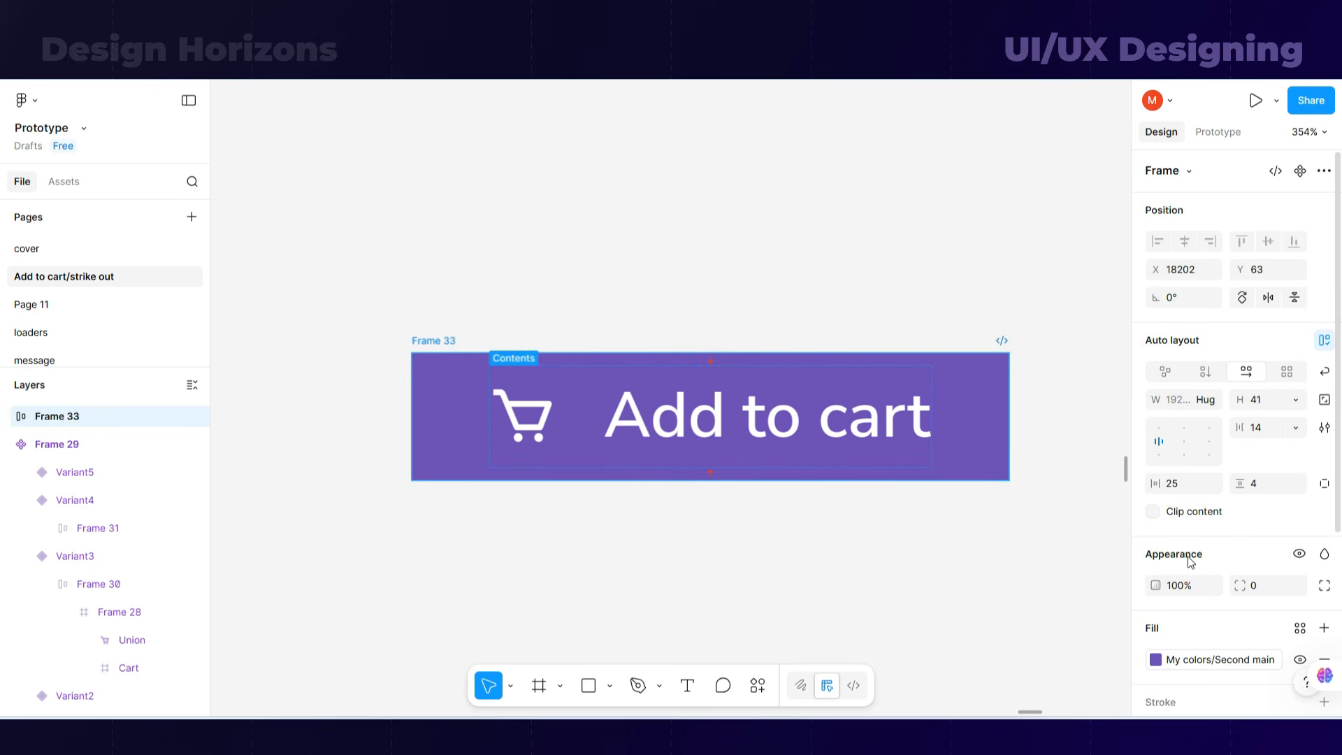
- Set the button frame's corner radius to 4 and its height to 46
left_click_drag(1237, 585, 1306, 596)
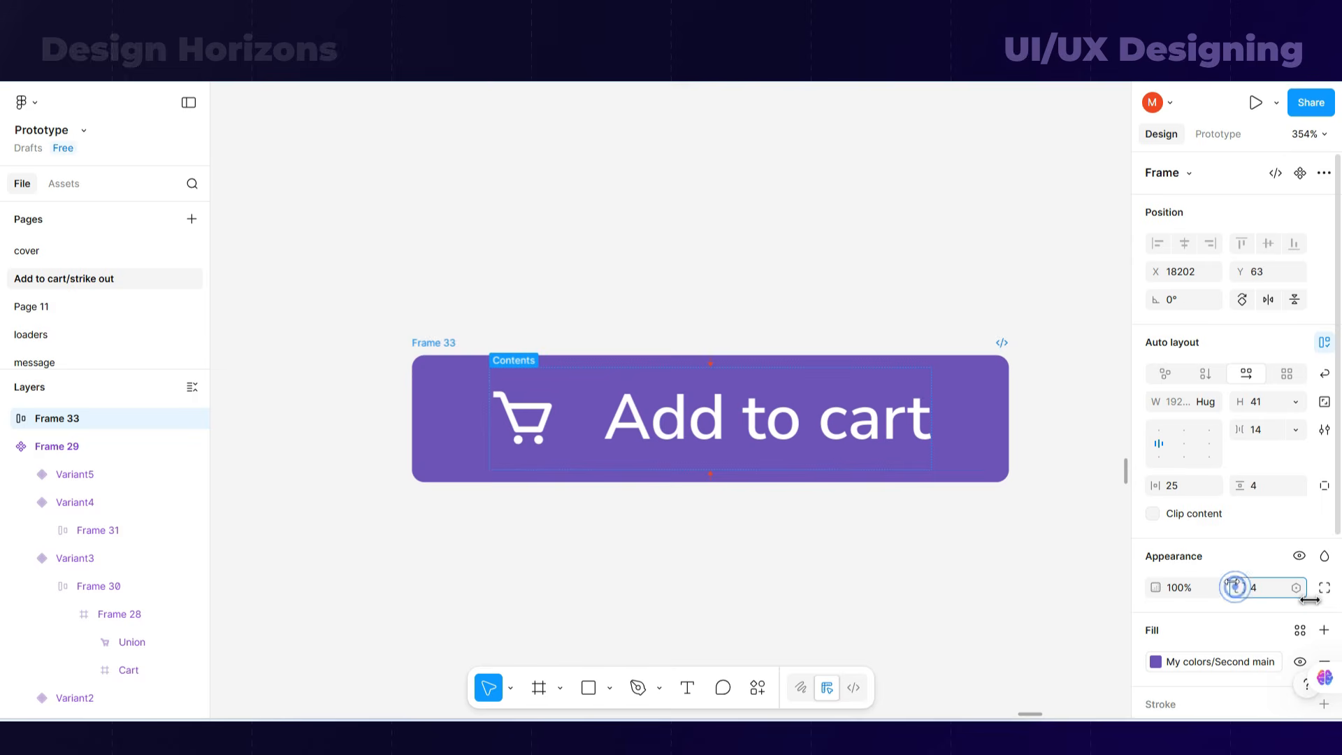
left_click(1256, 403)
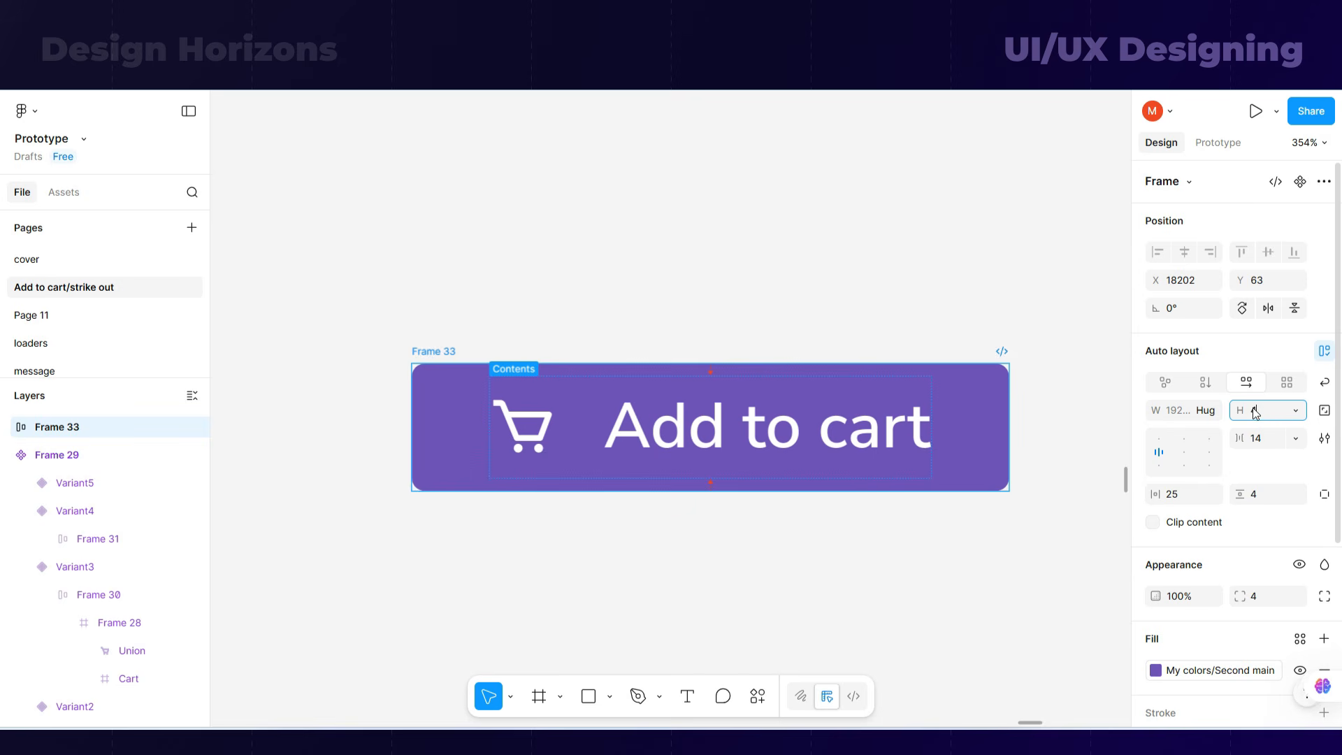
key("Return")
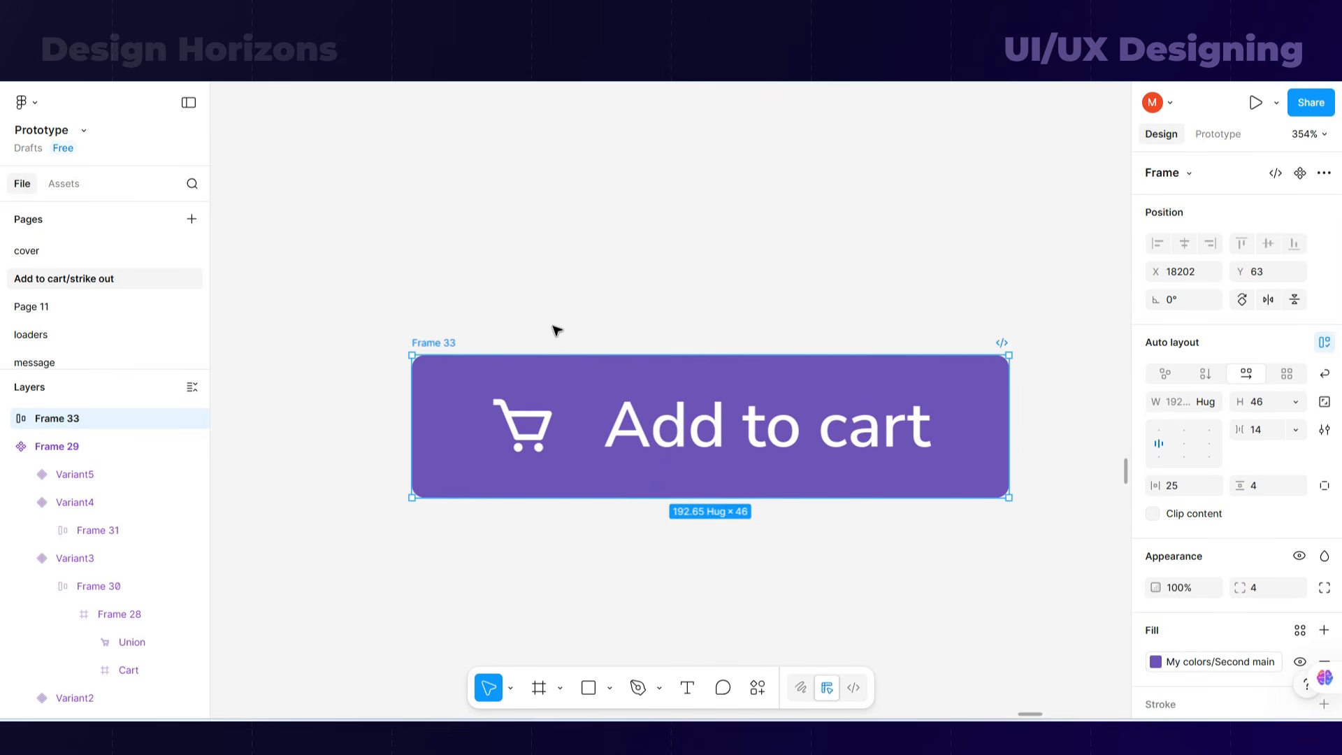
- Shift the button frame slightly and rename it "Main Button"
left_click_drag(450, 344, 418, 334)
double_click(417, 333)
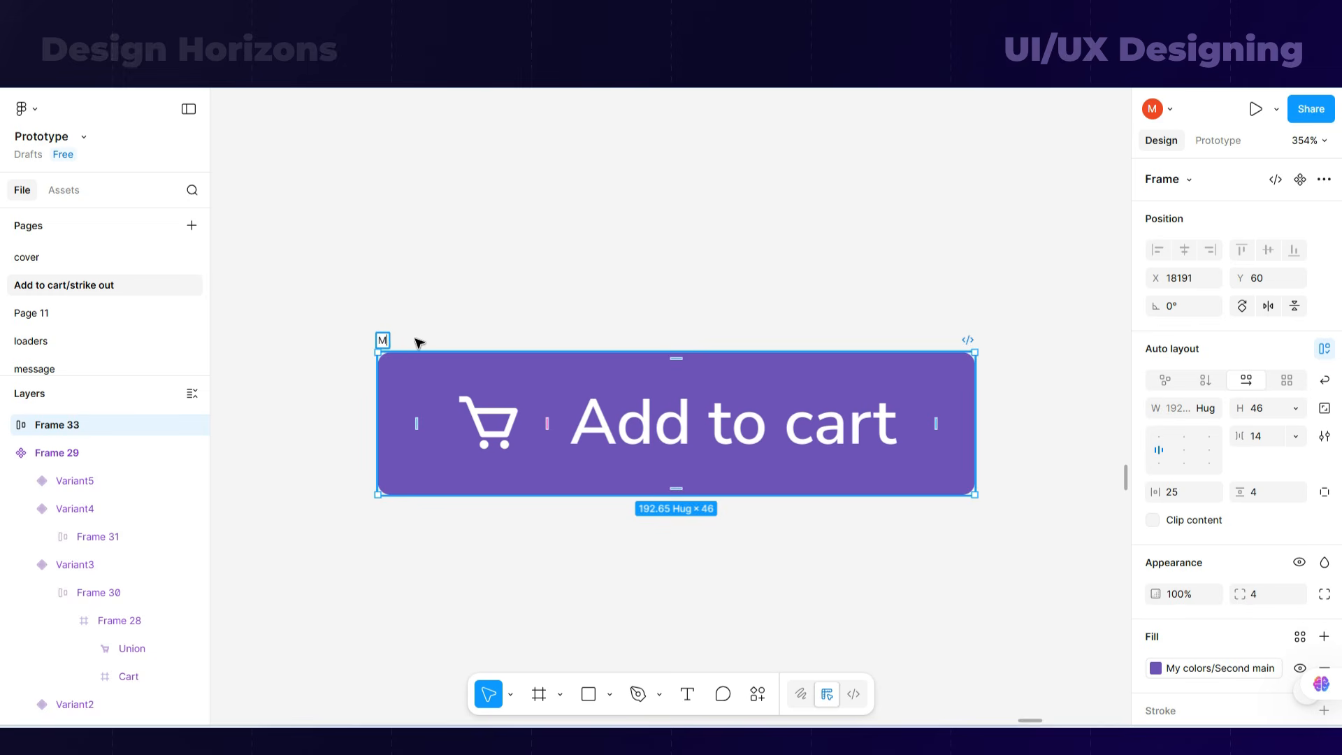
type("Main Button")
left_click(458, 287)
- Move the Main Button frame up and place a duplicate of it directly below
left_click(420, 339)
left_click_drag(419, 338, 424, 232)
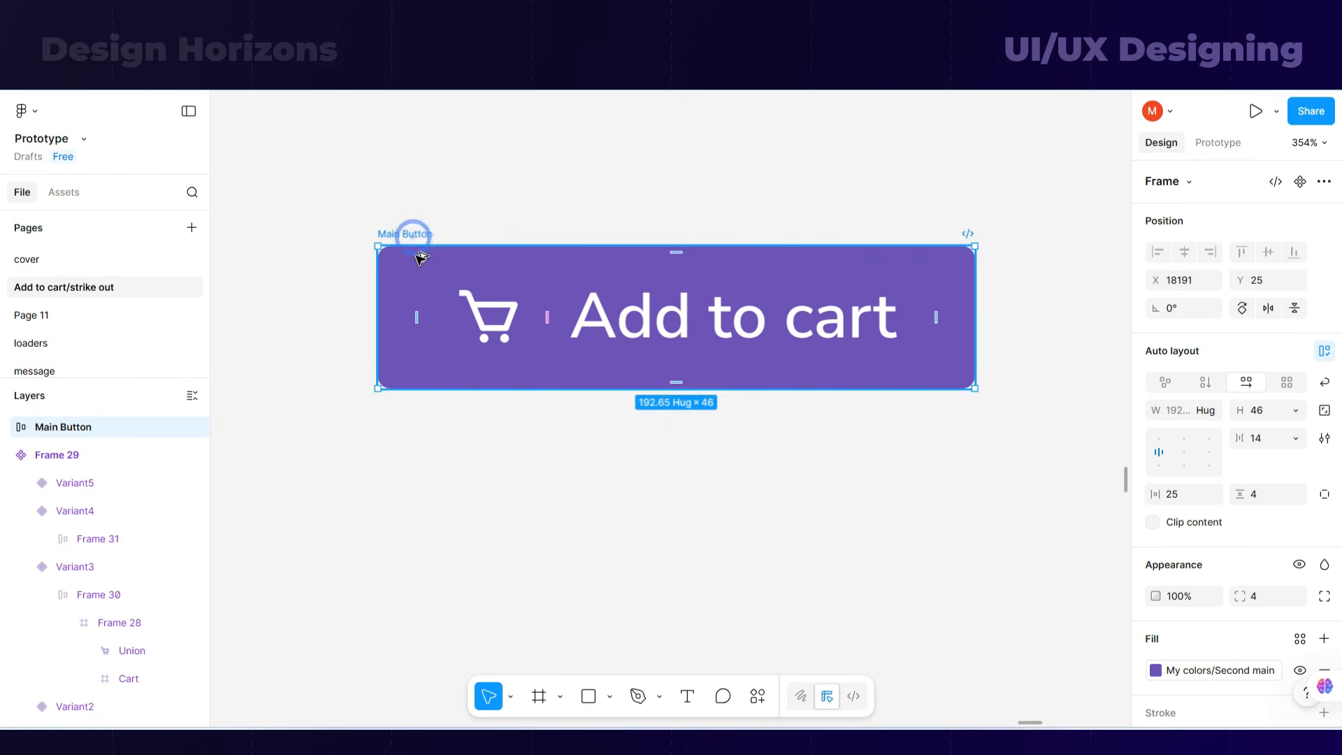
left_click_drag(419, 257, 445, 448)
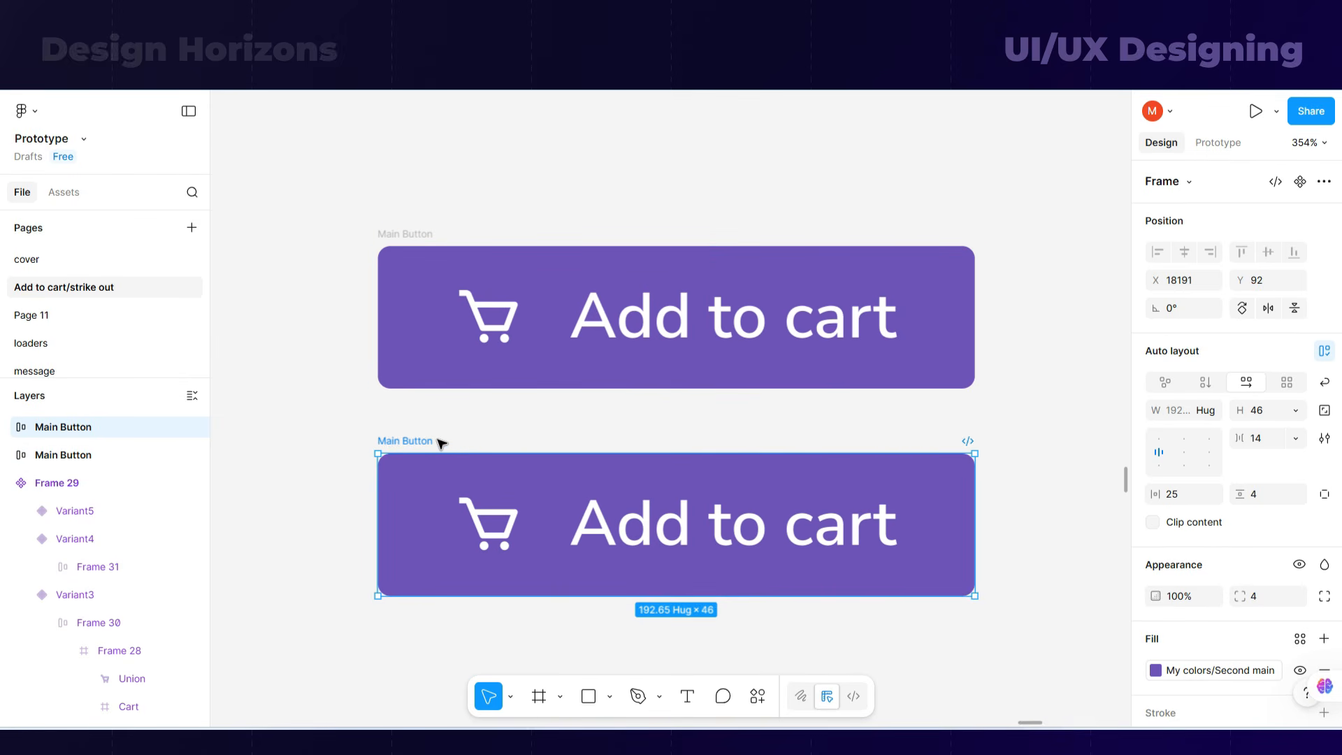
left_click(454, 429)
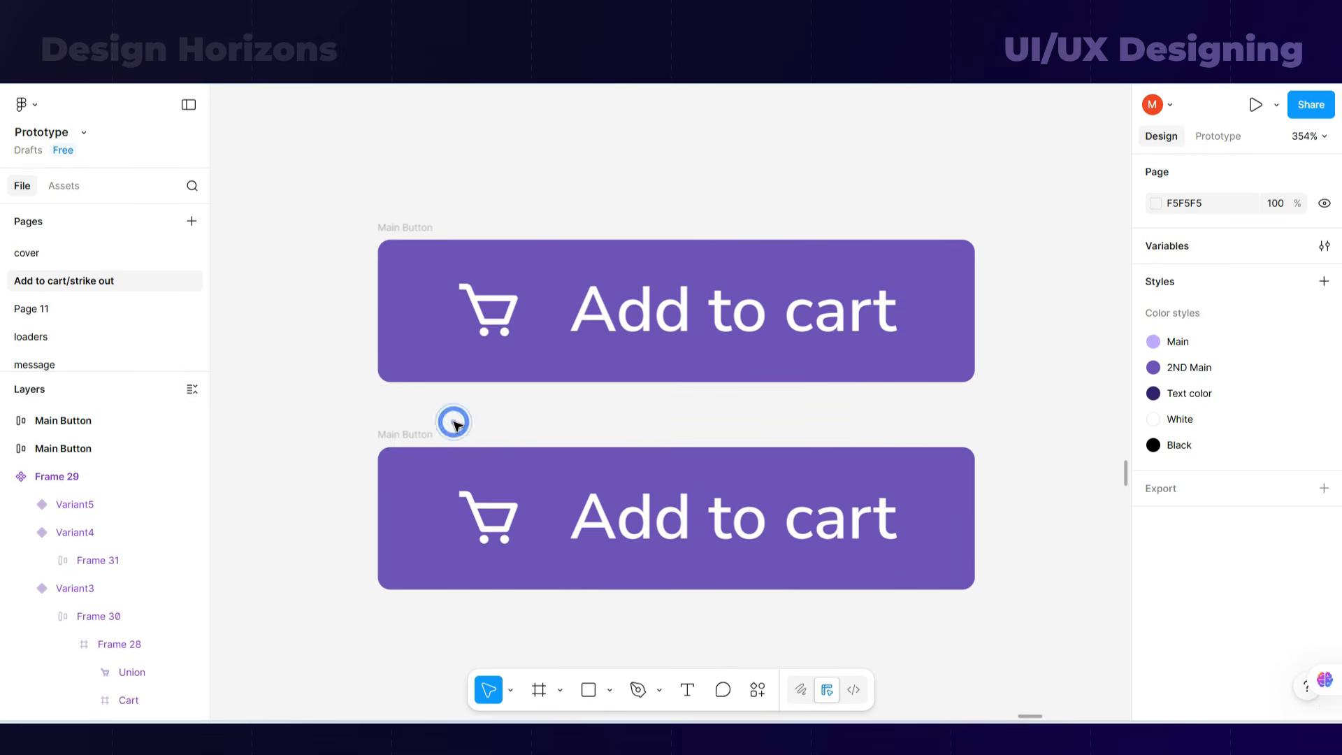
- Detach the color style from the duplicate button's fill and change the fill to a deeper purple, 6342C3
left_click(416, 432)
scroll(1259, 483, "down", 2)
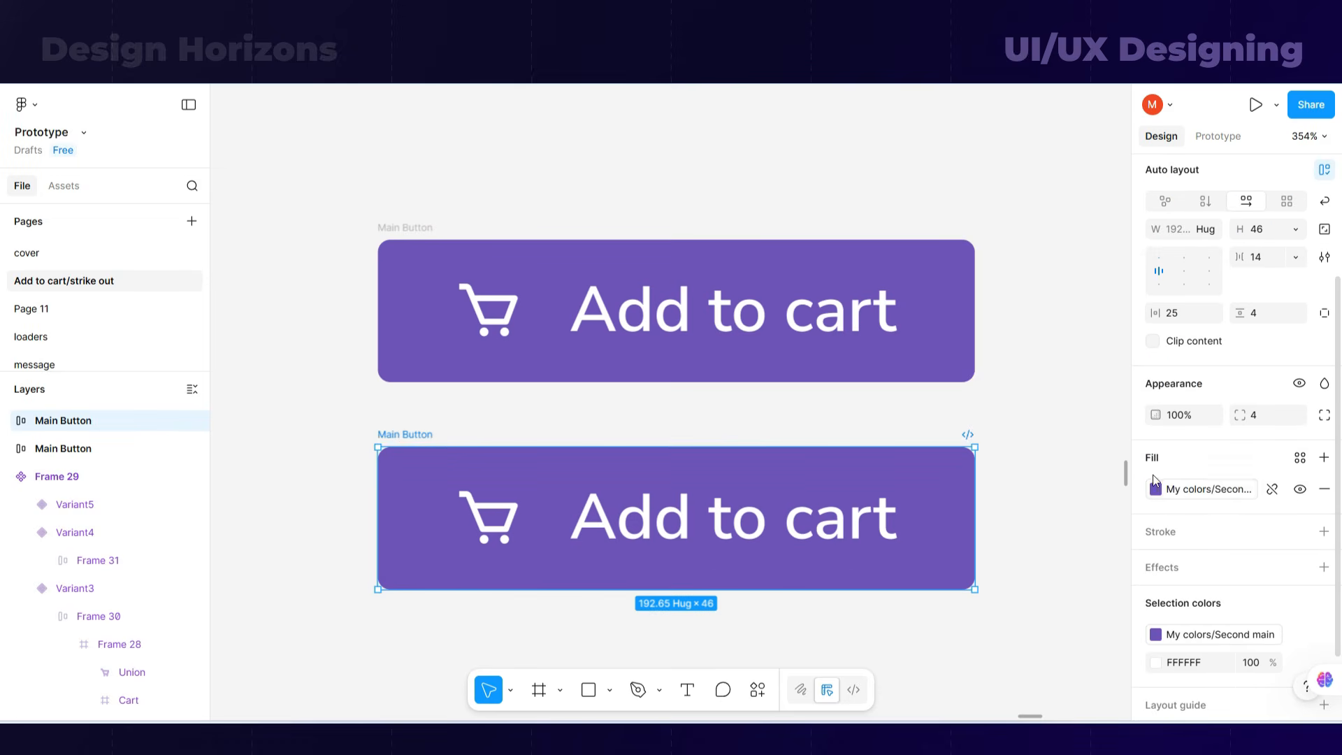
left_click(1272, 489)
left_click(1156, 493)
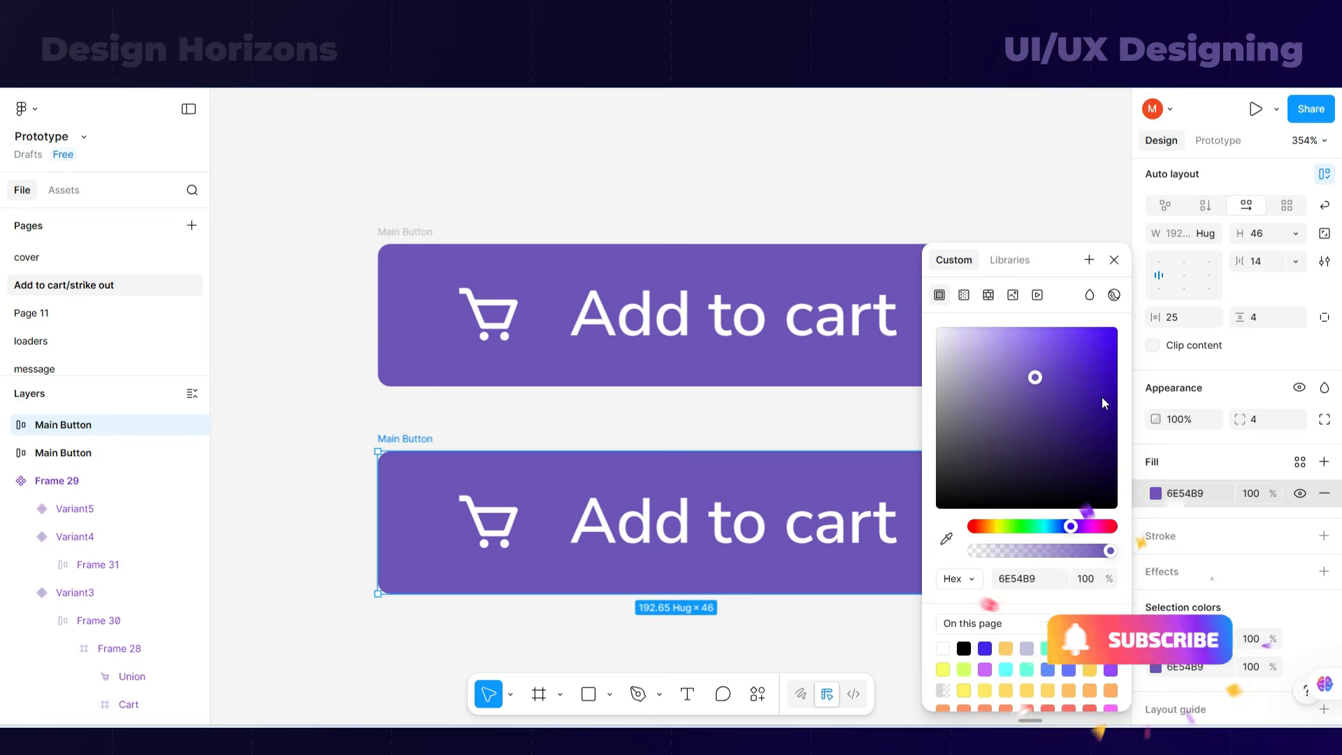
mouse_move(1050, 358)
left_mouse_down()
mouse_move(1071, 361)
mouse_move(1056, 377)
left_mouse_up()
left_click(492, 425)
- Rename the darker button frame "HoverButton" and the original one "MainButton"
double_click(428, 432)
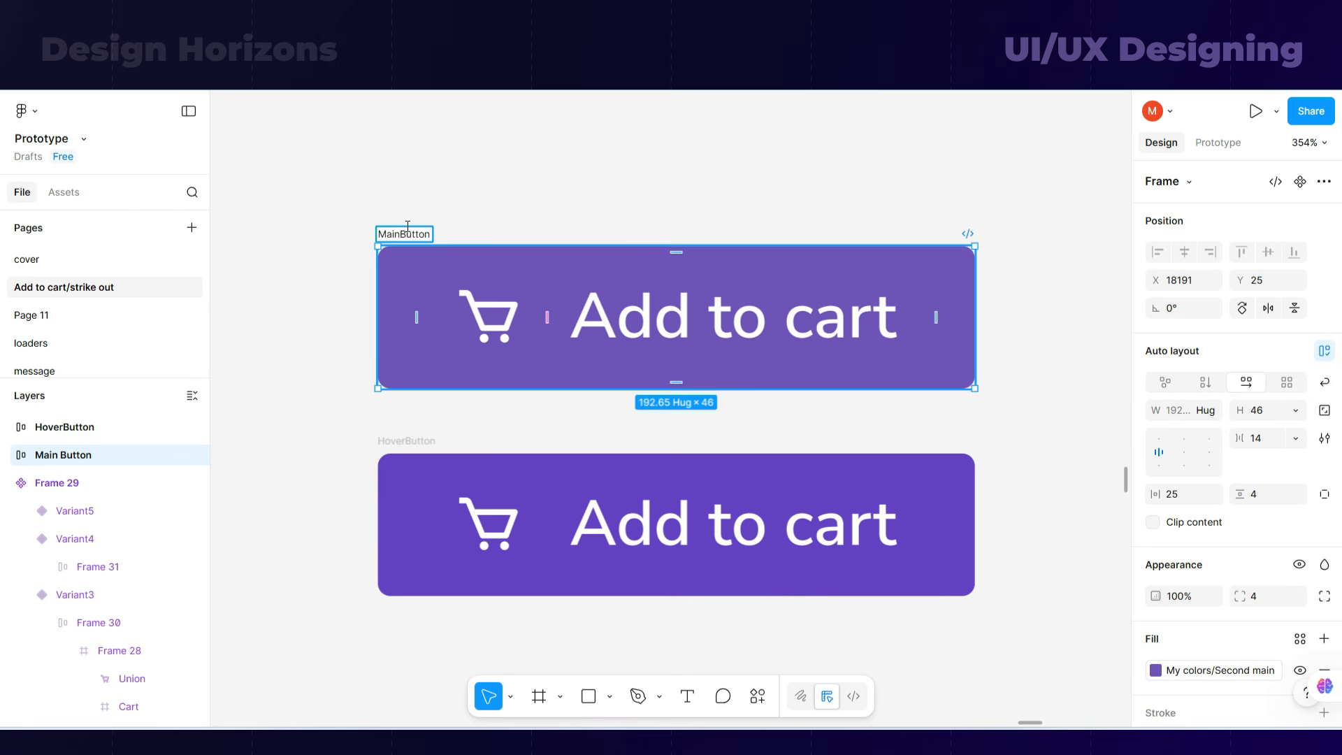
left_click(453, 147)
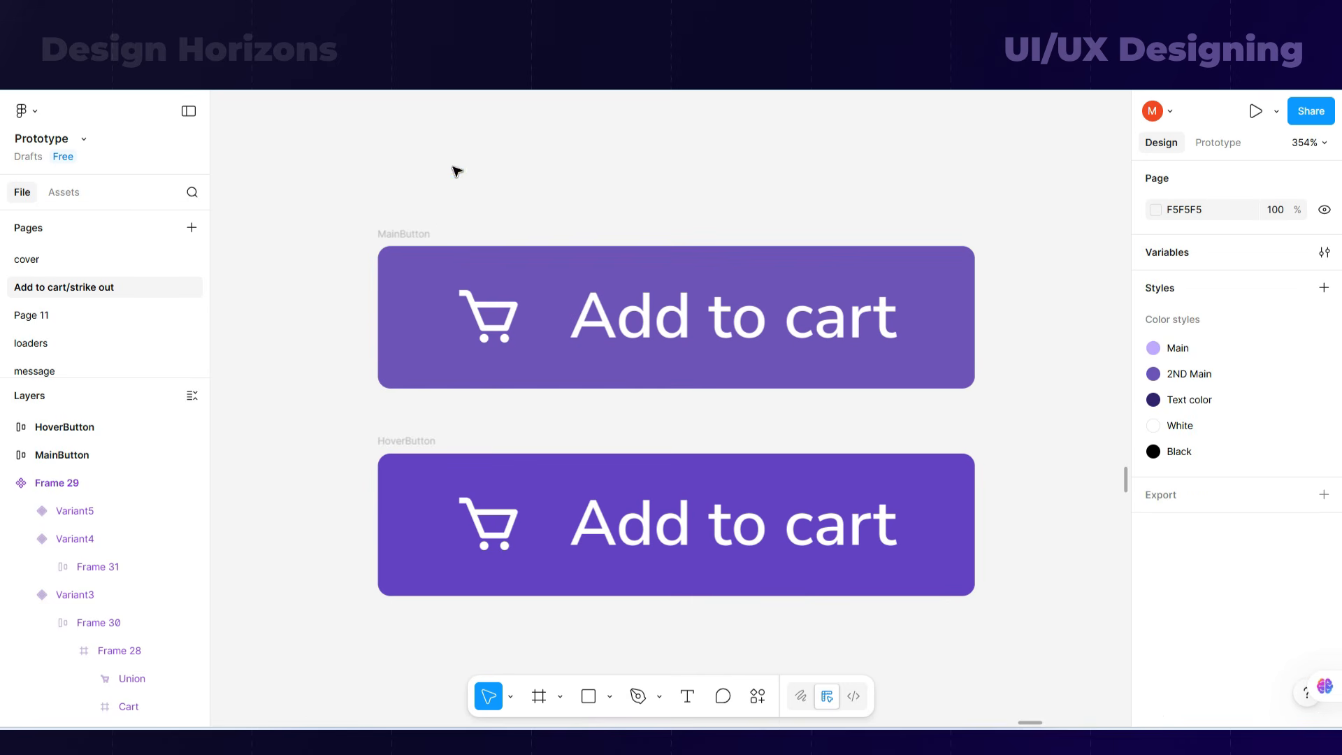
- Combine the MainButton and HoverButton frames into a component set
left_click_drag(318, 155, 969, 593)
scroll(1074, 552, "down", 3)
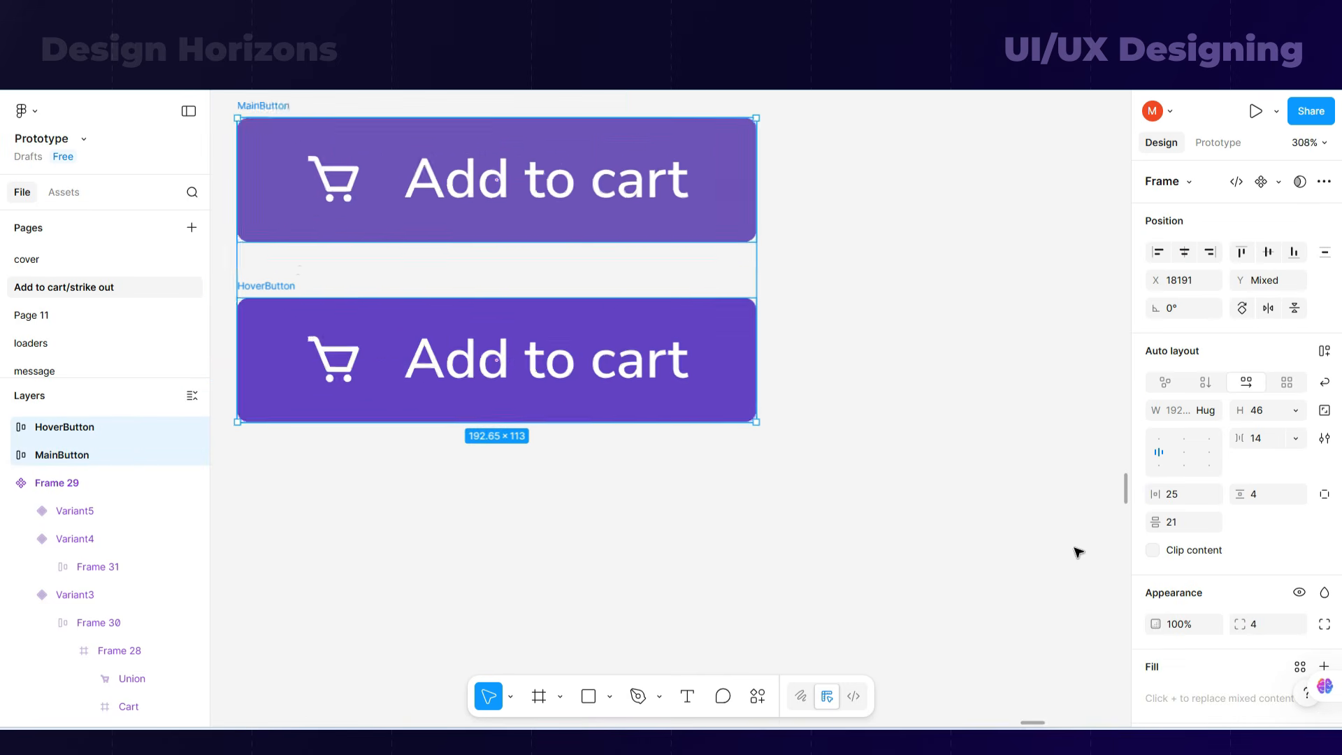
left_click(1279, 181)
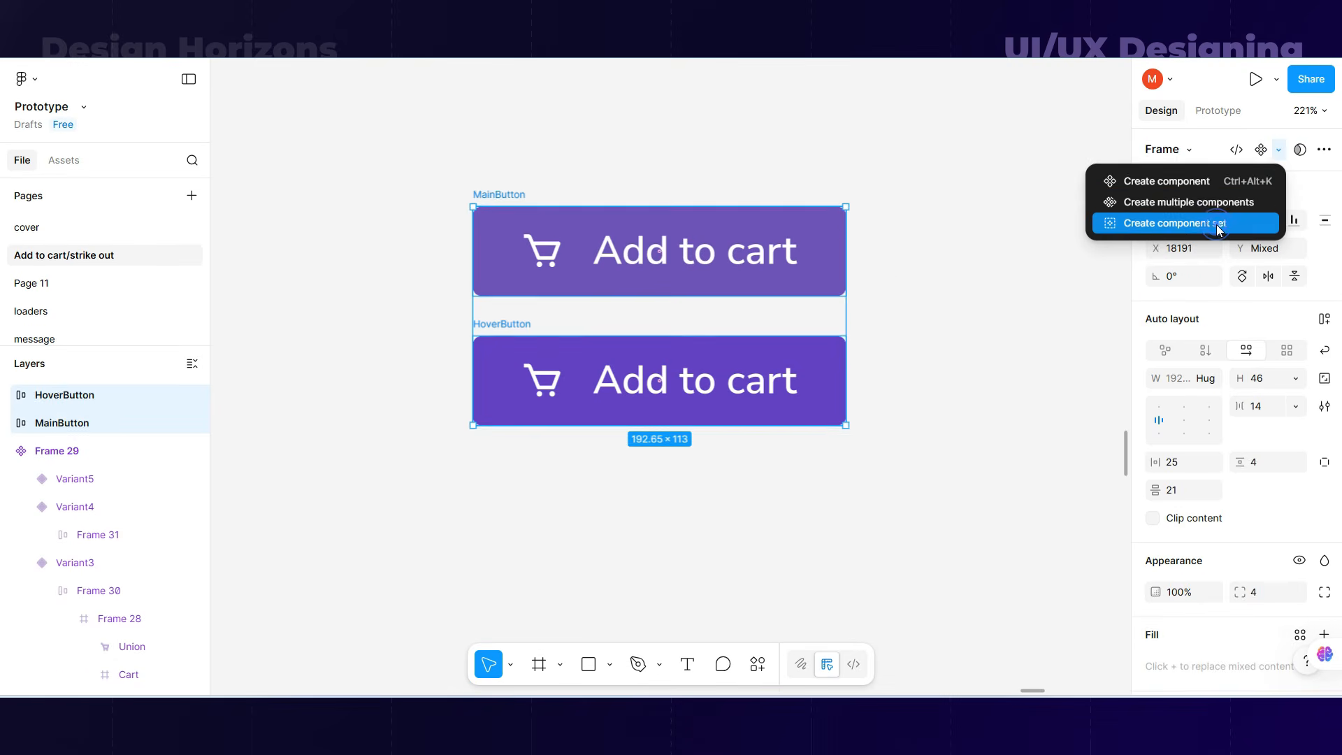
left_click(1218, 222)
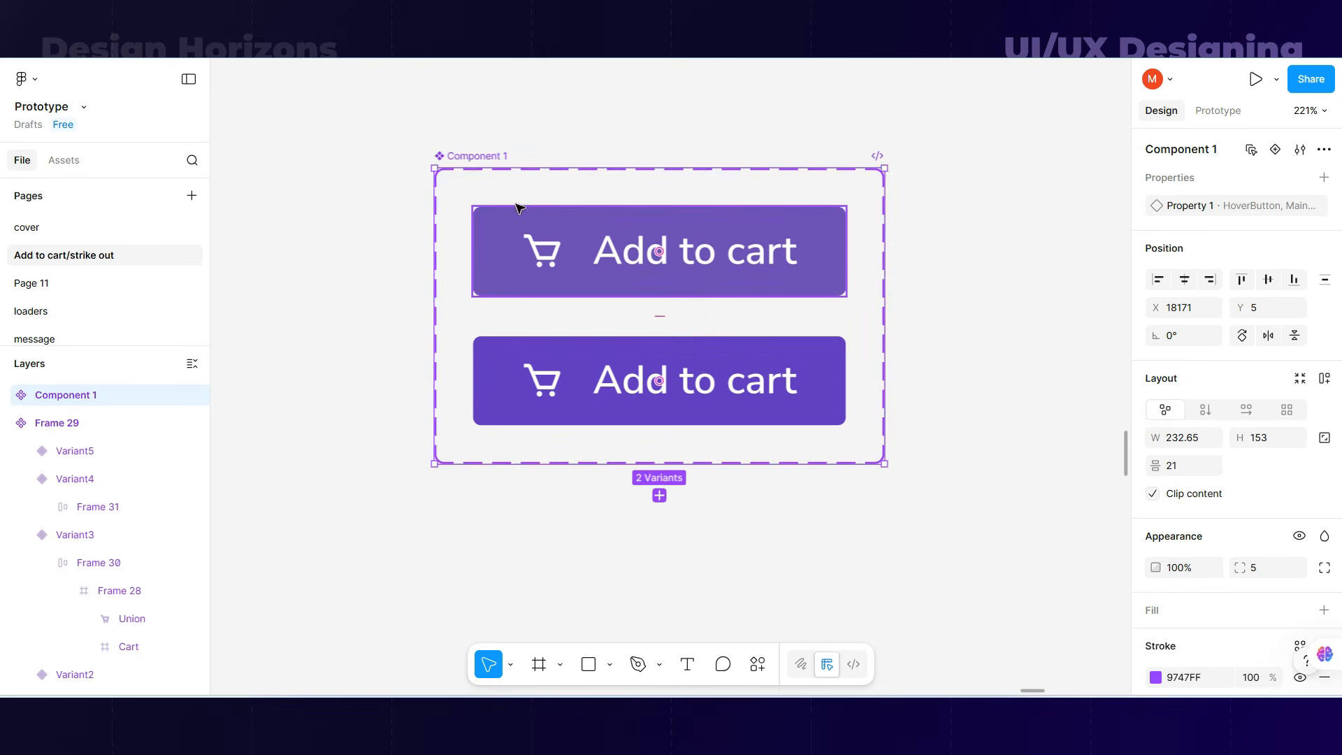
- Rename the new component set "button"
scroll(719, 354, "up", 1)
double_click(479, 179)
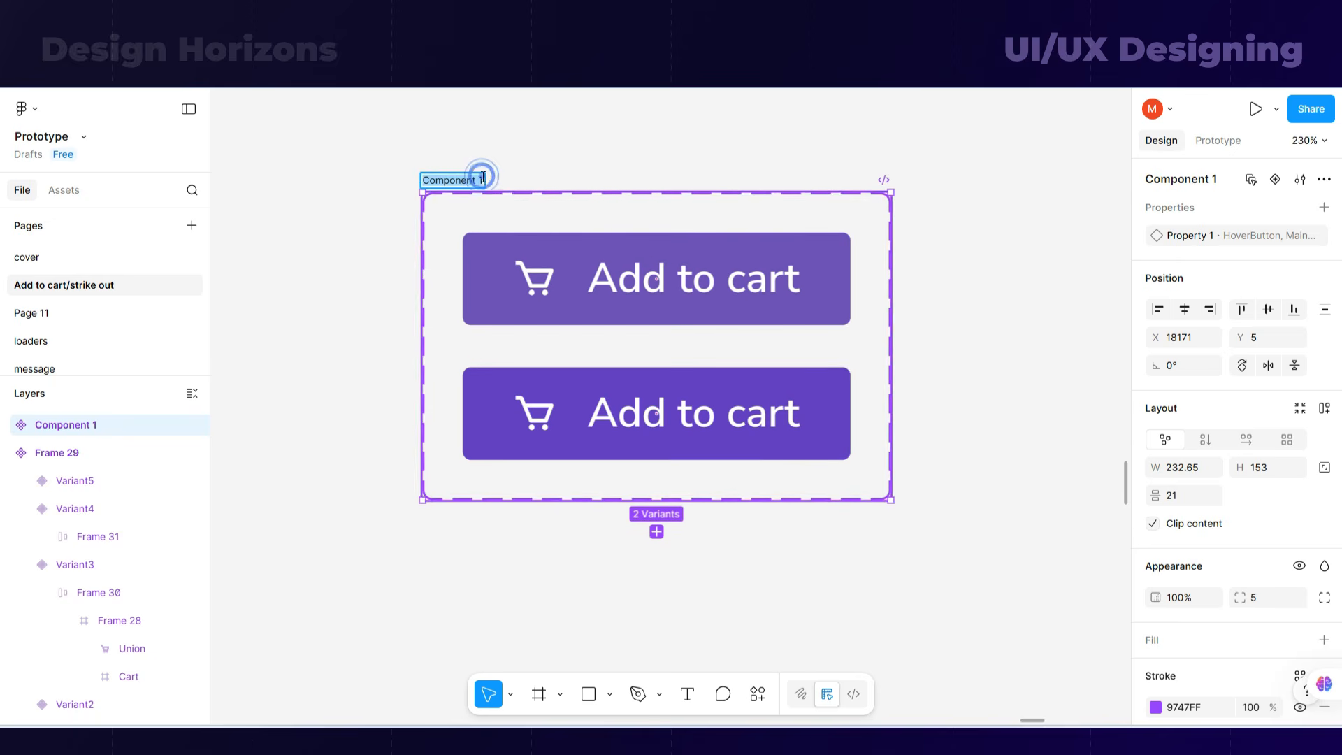
type("button")
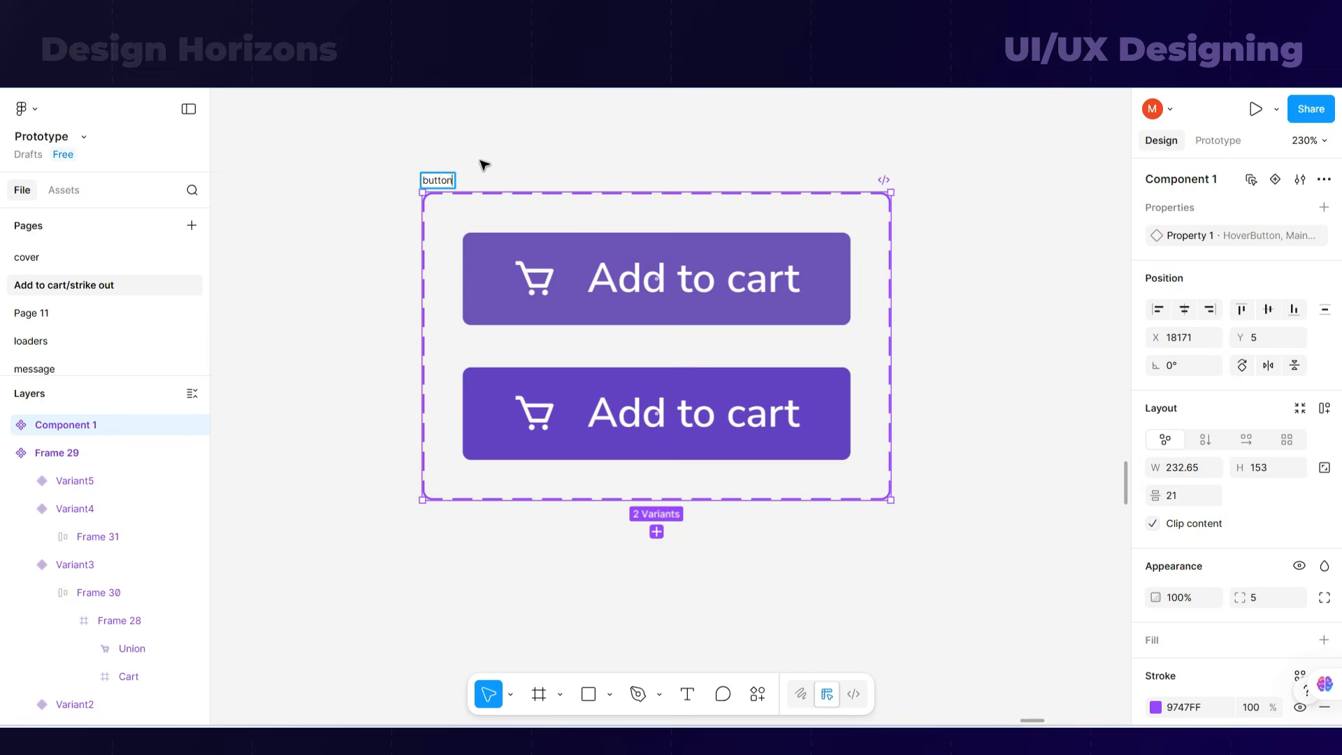
- Add three more variants below HoverButton in the button component set
left_click(525, 434)
left_click(656, 491)
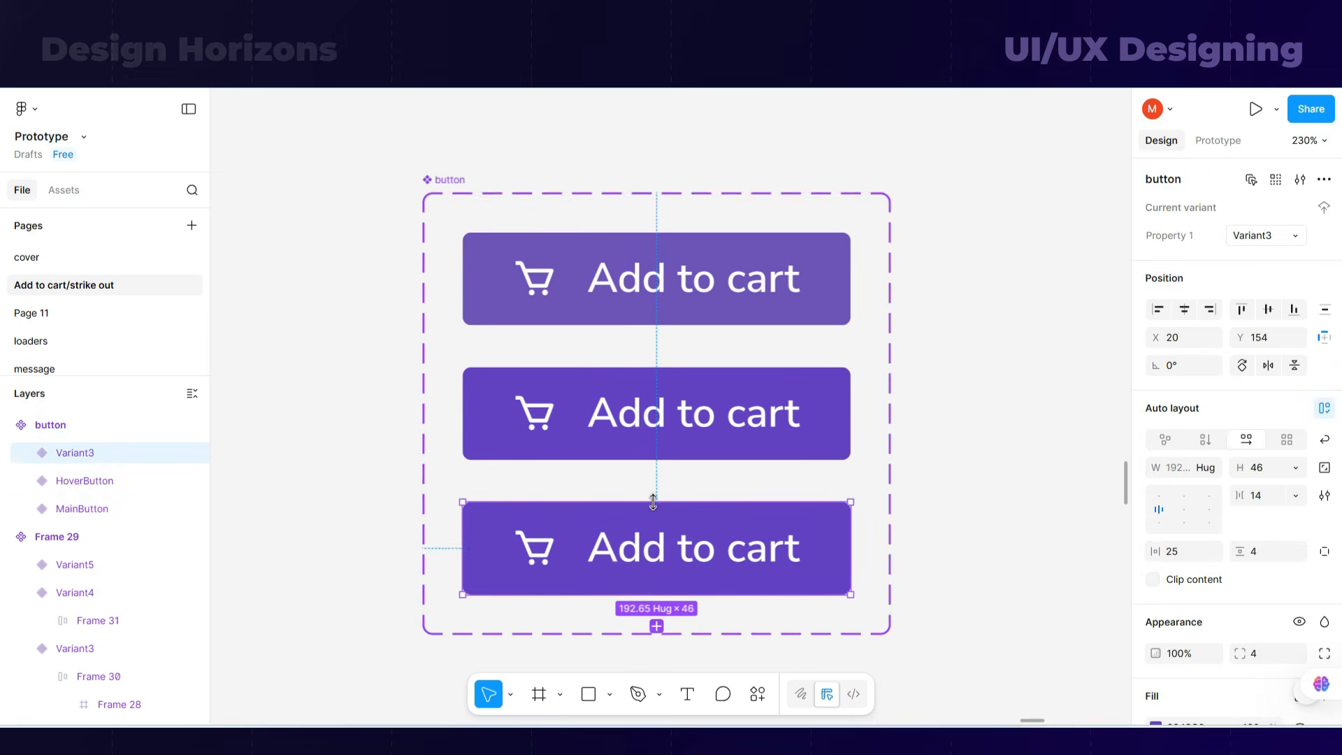
left_click(657, 626)
scroll(707, 479, "down", 3)
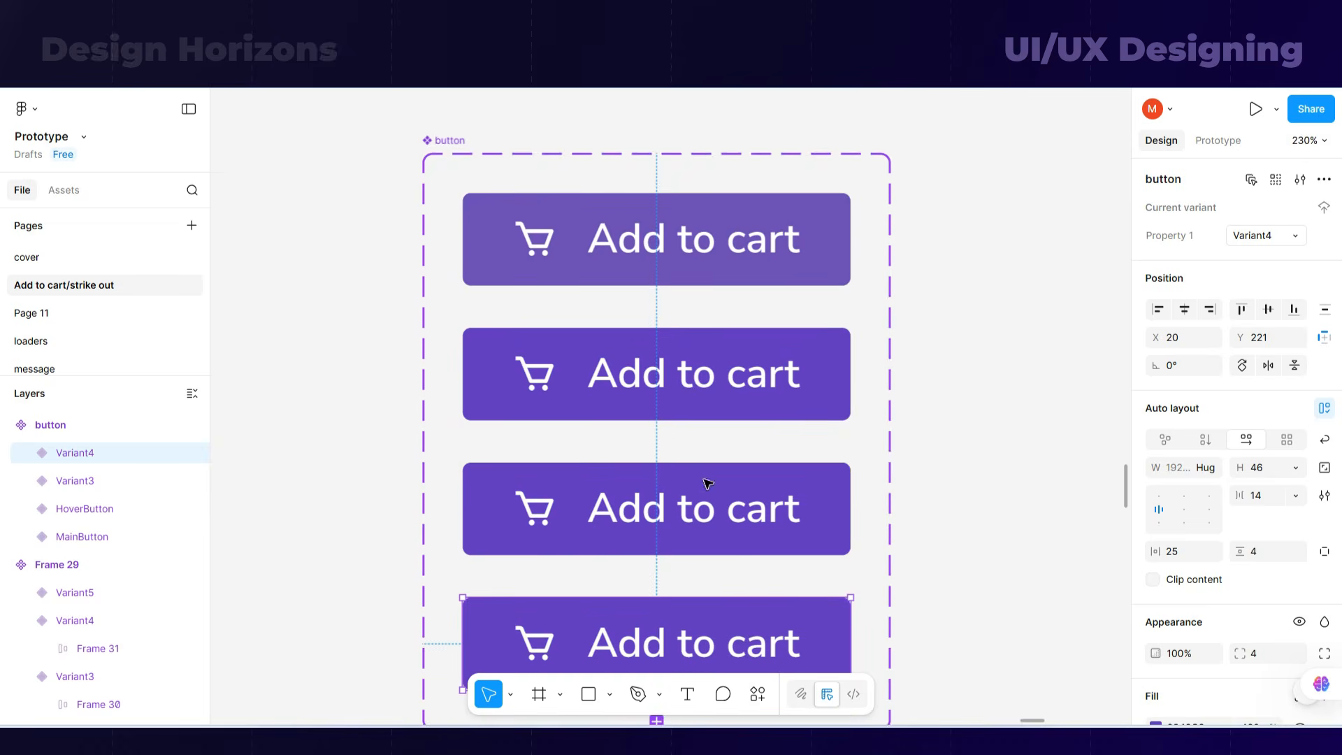
left_click(657, 652)
scroll(697, 546, "down", 1)
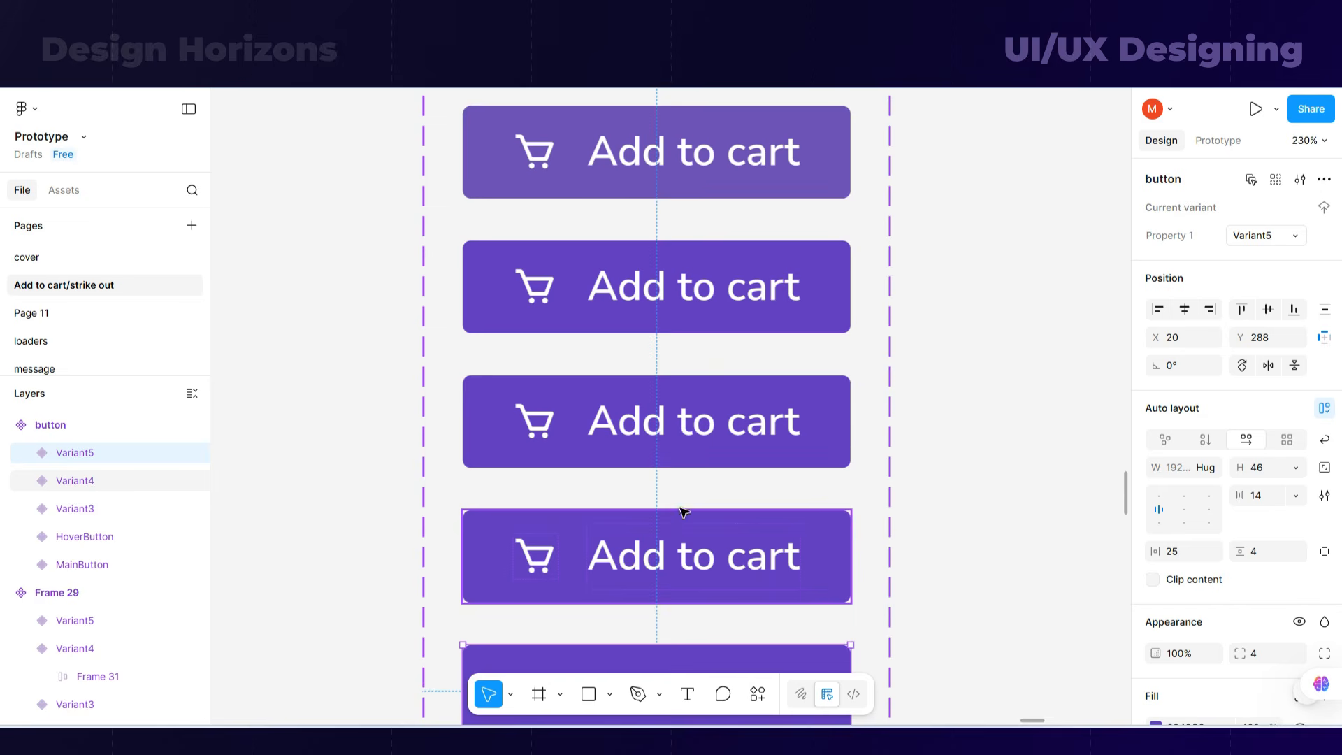
- Try to hide the "Add to cart" text in Variant3
left_click(613, 459)
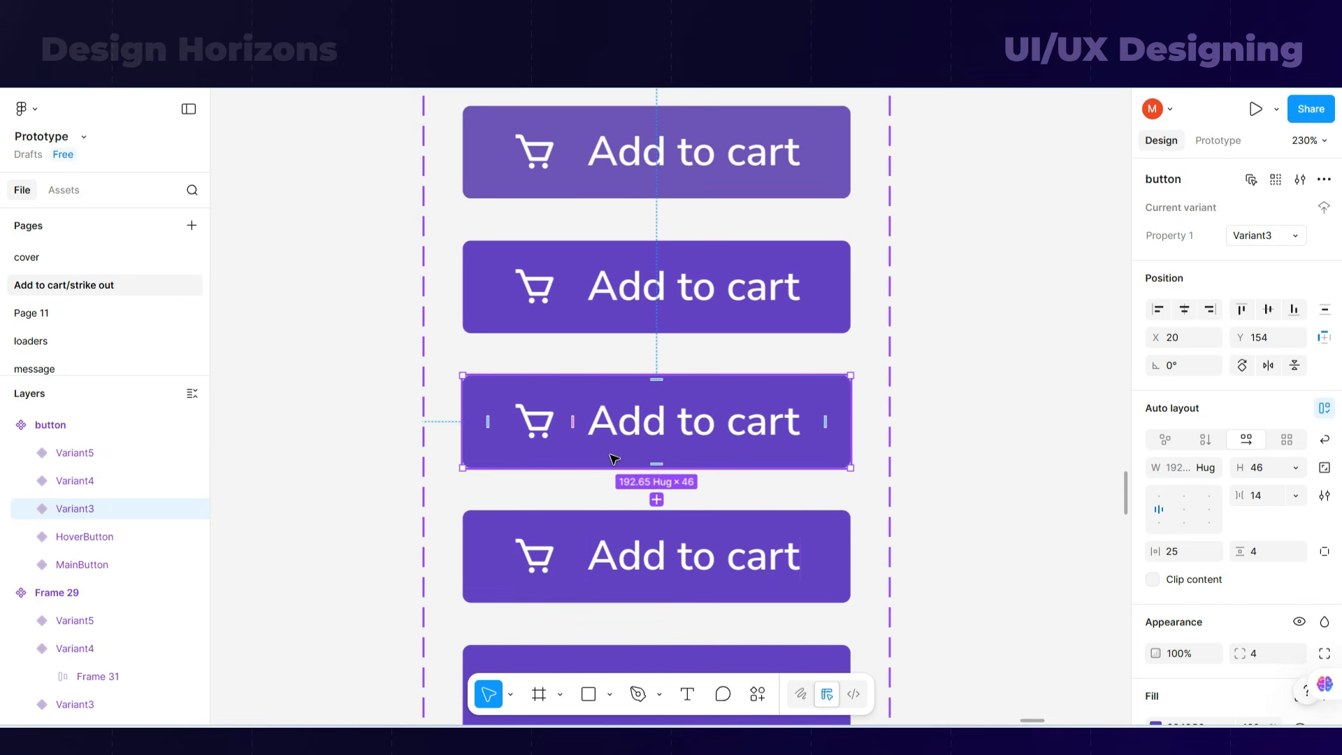
double_click(612, 432)
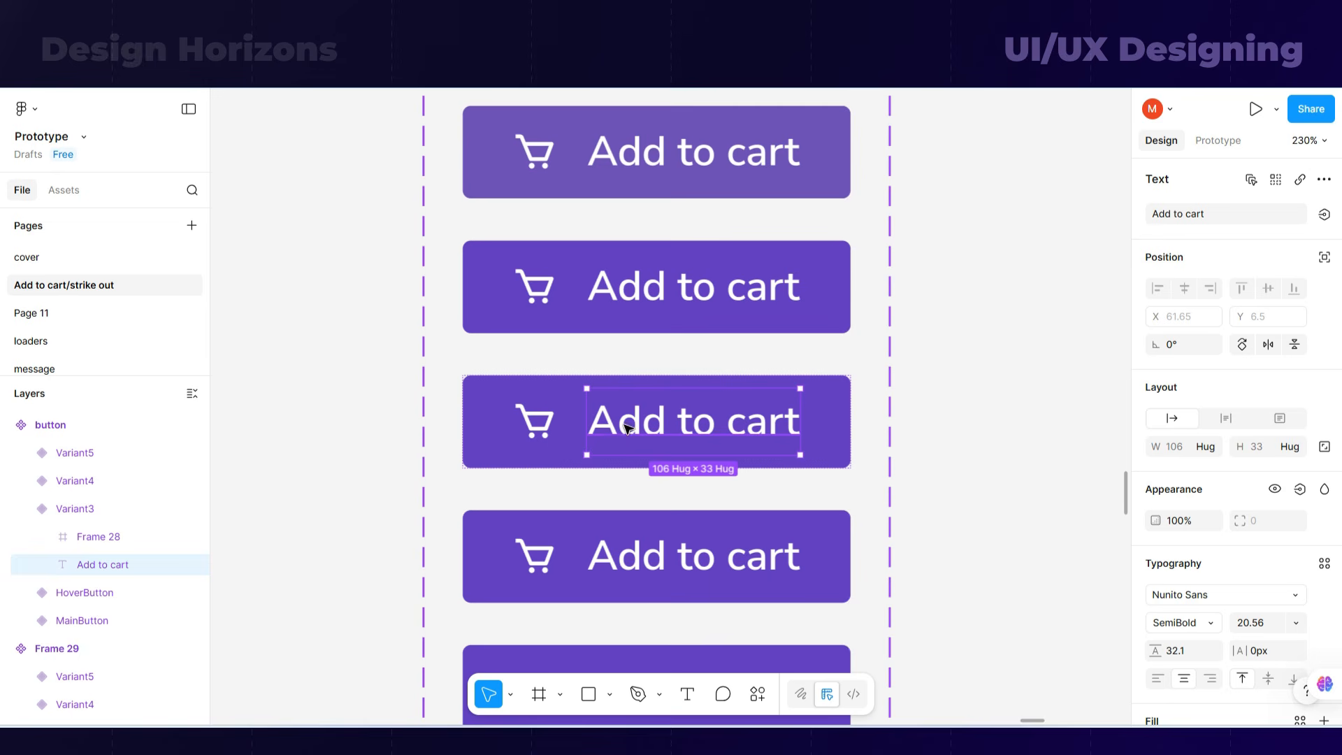
scroll(625, 428, "down", 1)
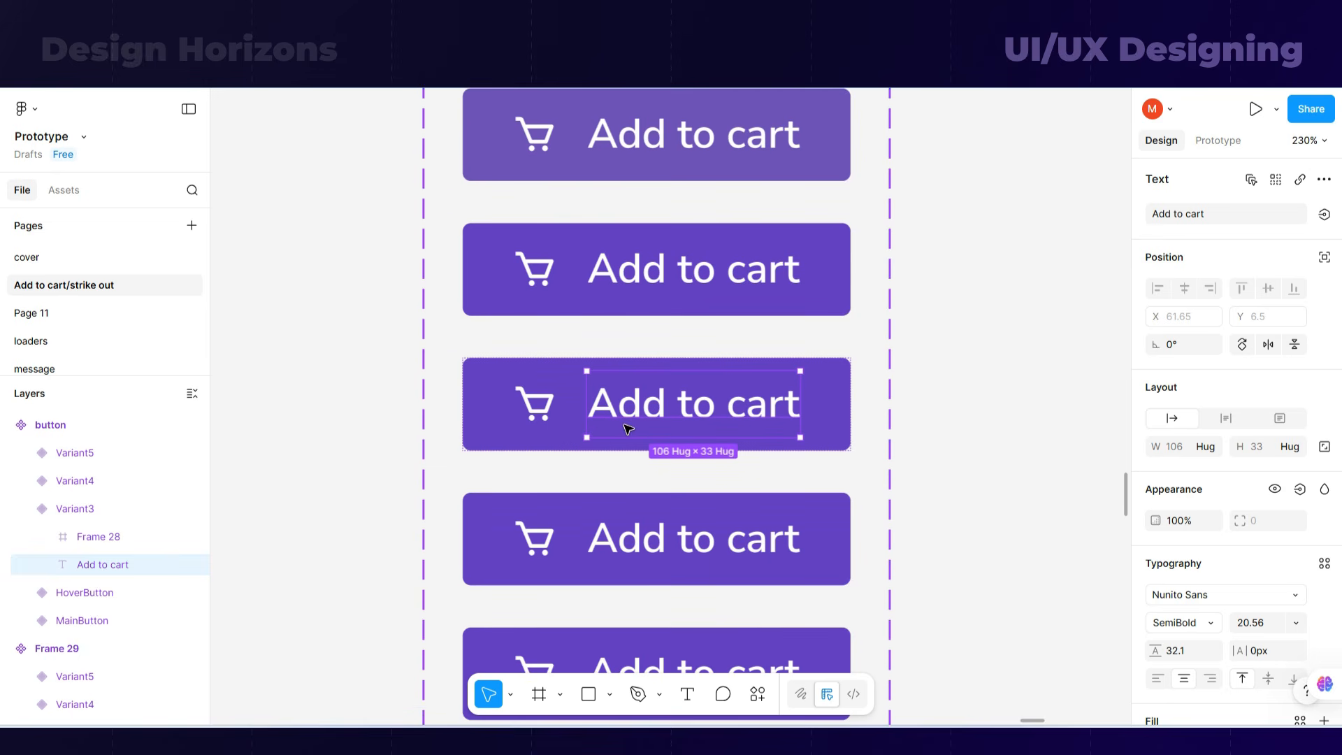
left_click(1275, 488)
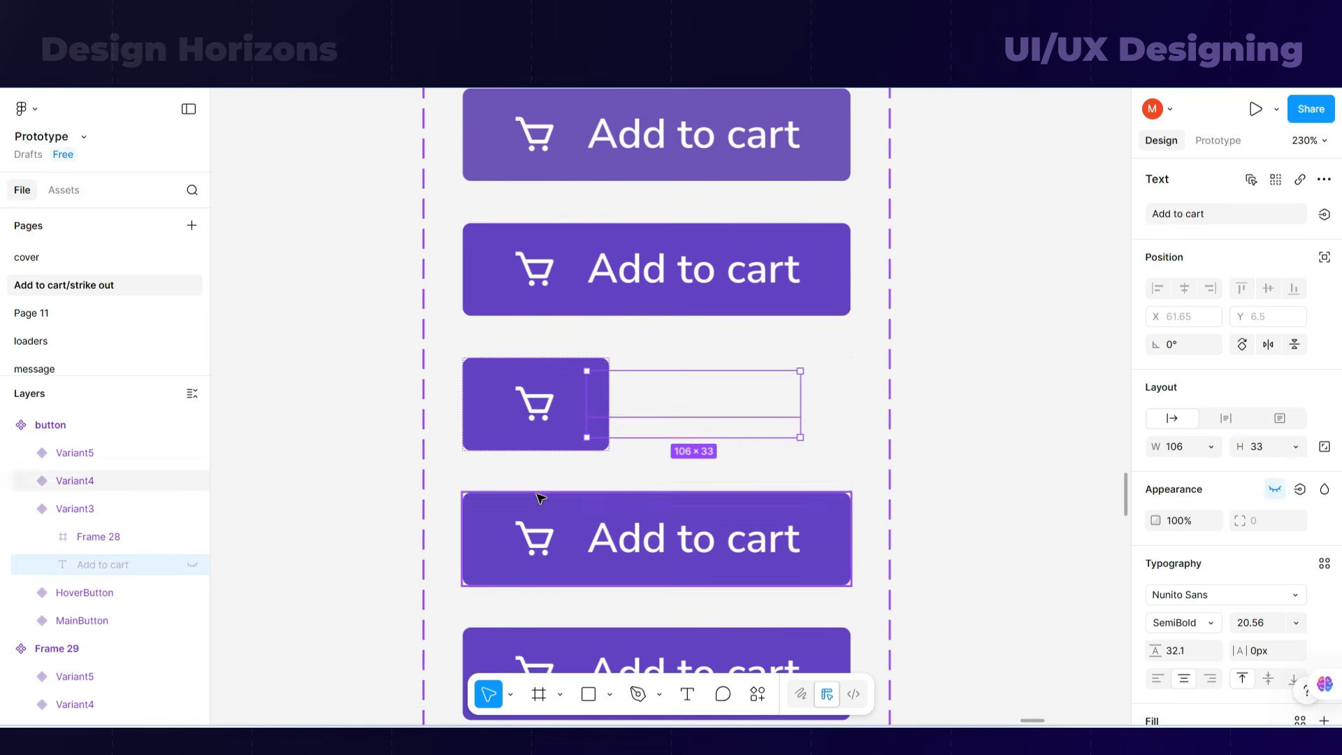
key("ctrl+z")
- Switch Variant3, Variant4 and Variant5 from hugging their contents to a fixed width of 193
left_click(569, 440)
left_click(607, 544, "shift")
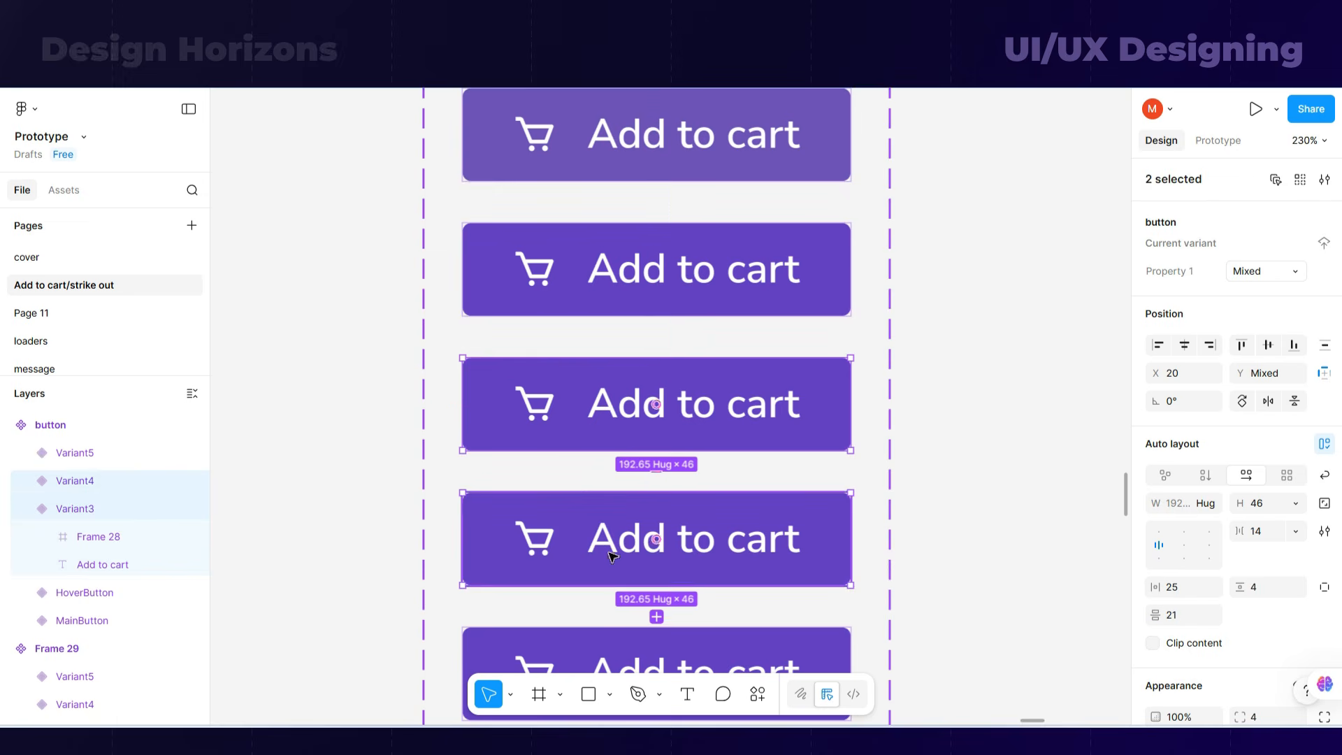
left_click(615, 639, "shift")
left_click(1206, 503)
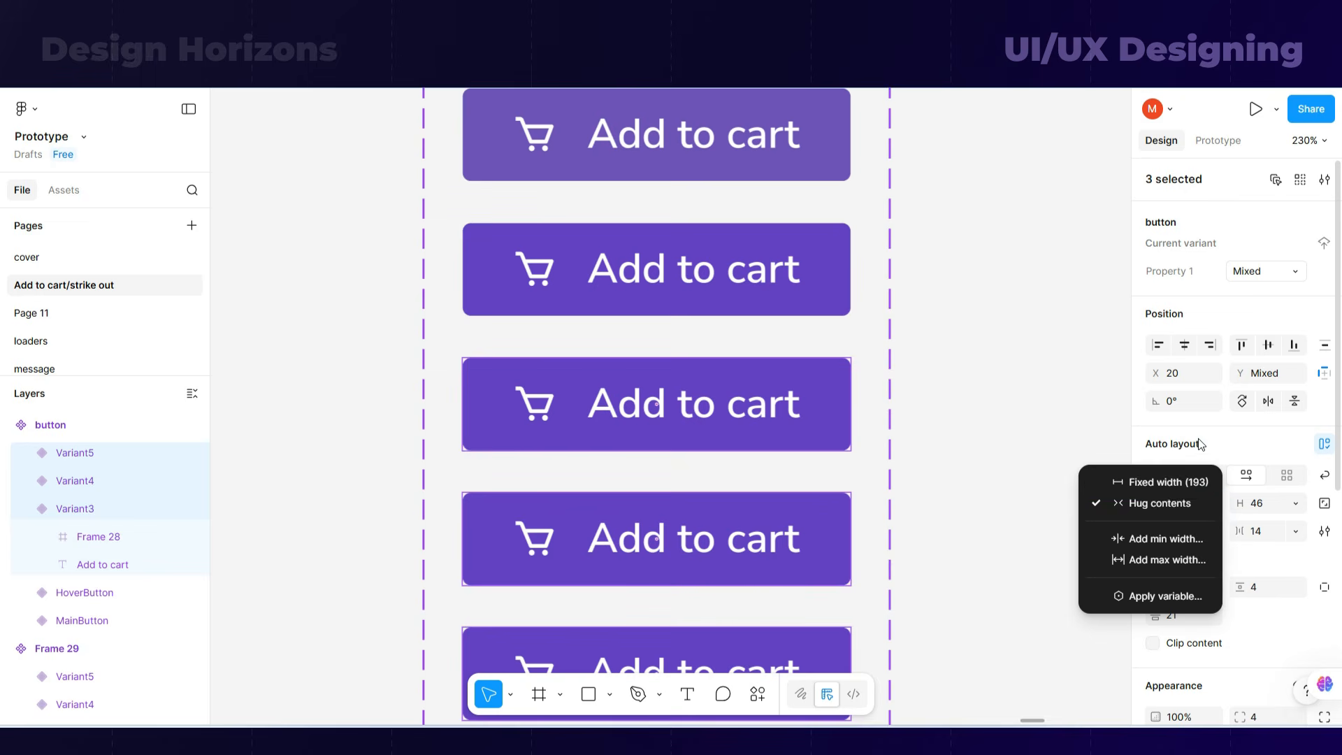
left_click(1192, 481)
- Delete the "Add to cart" text from Variant3 and Variant4, keeping it in Variant5
scroll(678, 384, "down", 1)
double_click(678, 383)
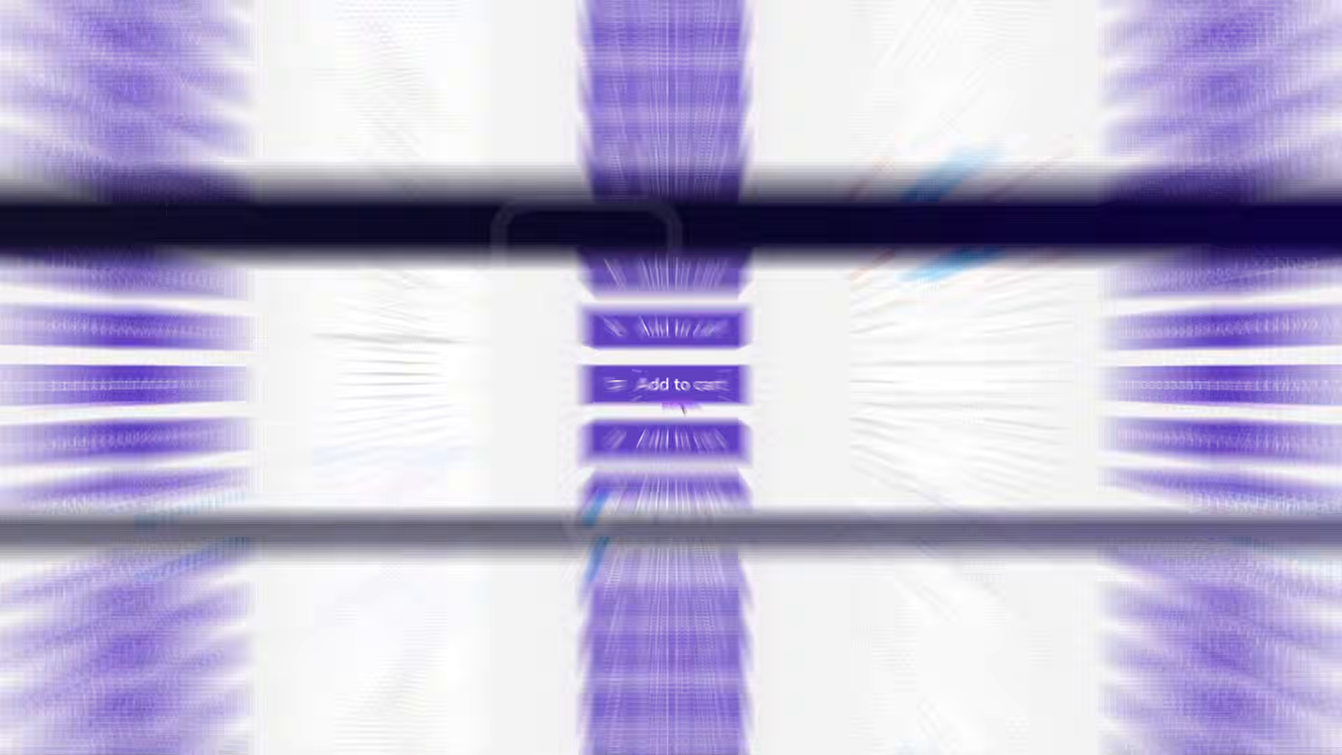
scroll(1341, 563, "down", 2)
key("ctrl+shift+h")
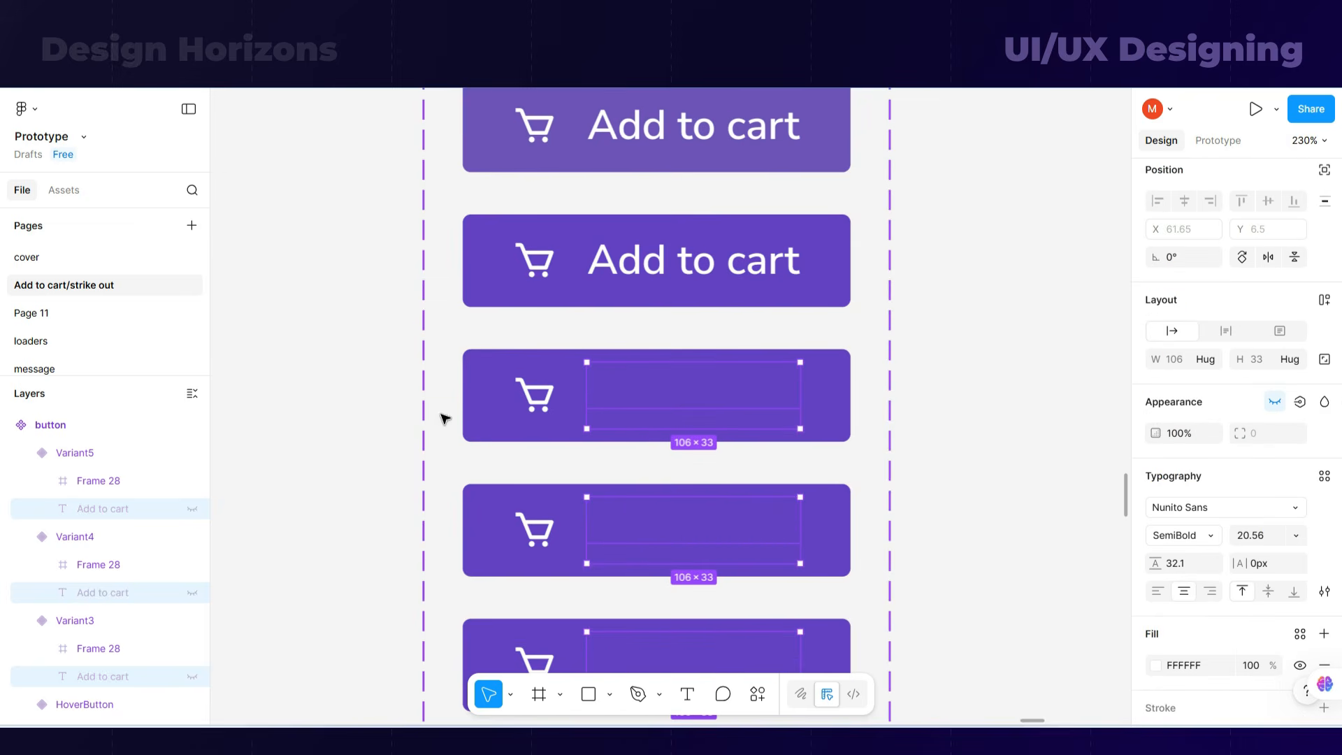
key("ctrl+shift+h")
scroll(1327, 507, "down", 3)
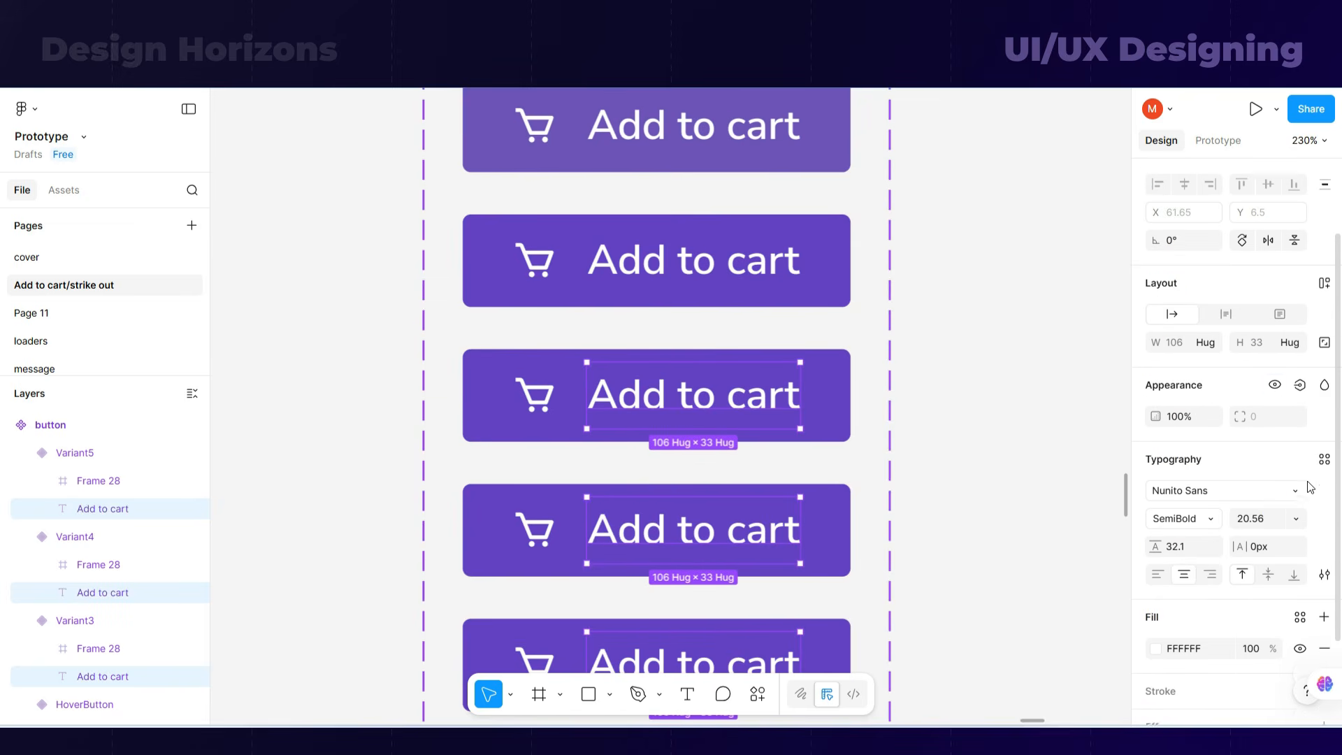
key("Delete")
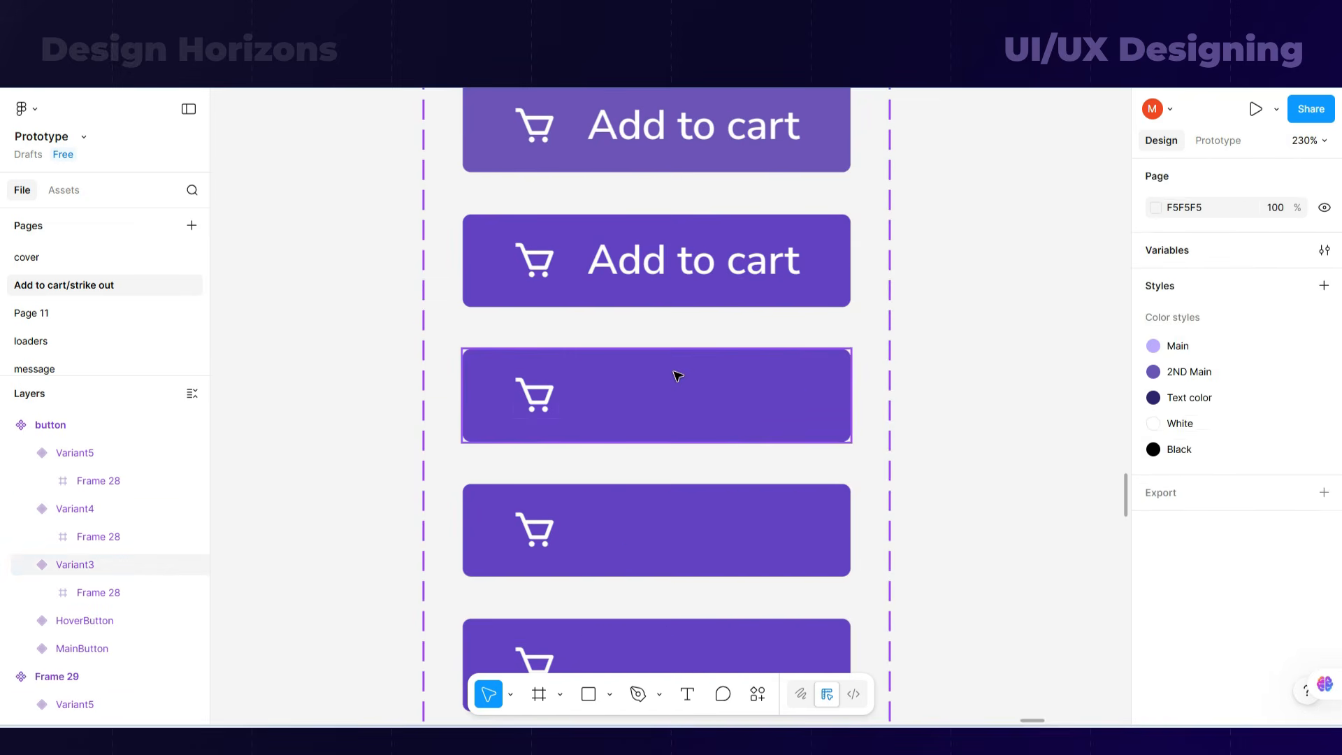
key("ctrl+z")
scroll(670, 369, "down", 1)
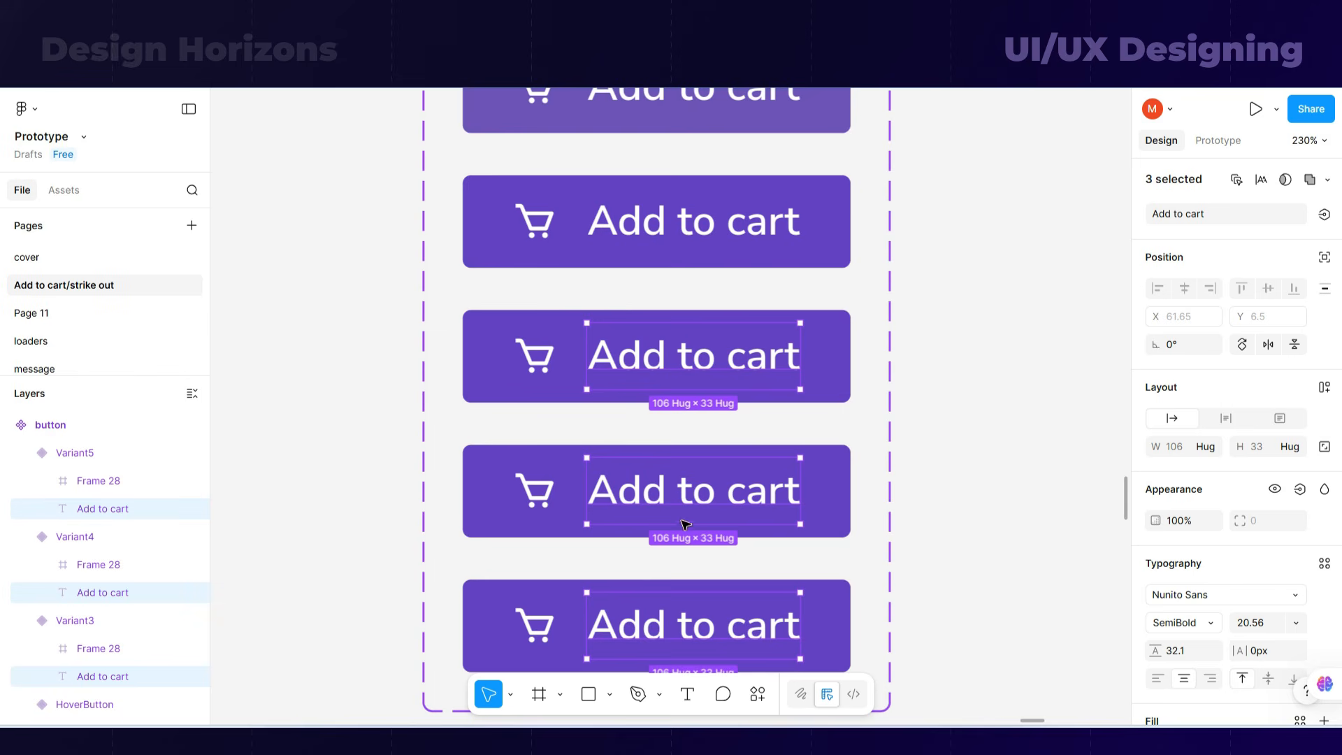
left_click(695, 619, "shift")
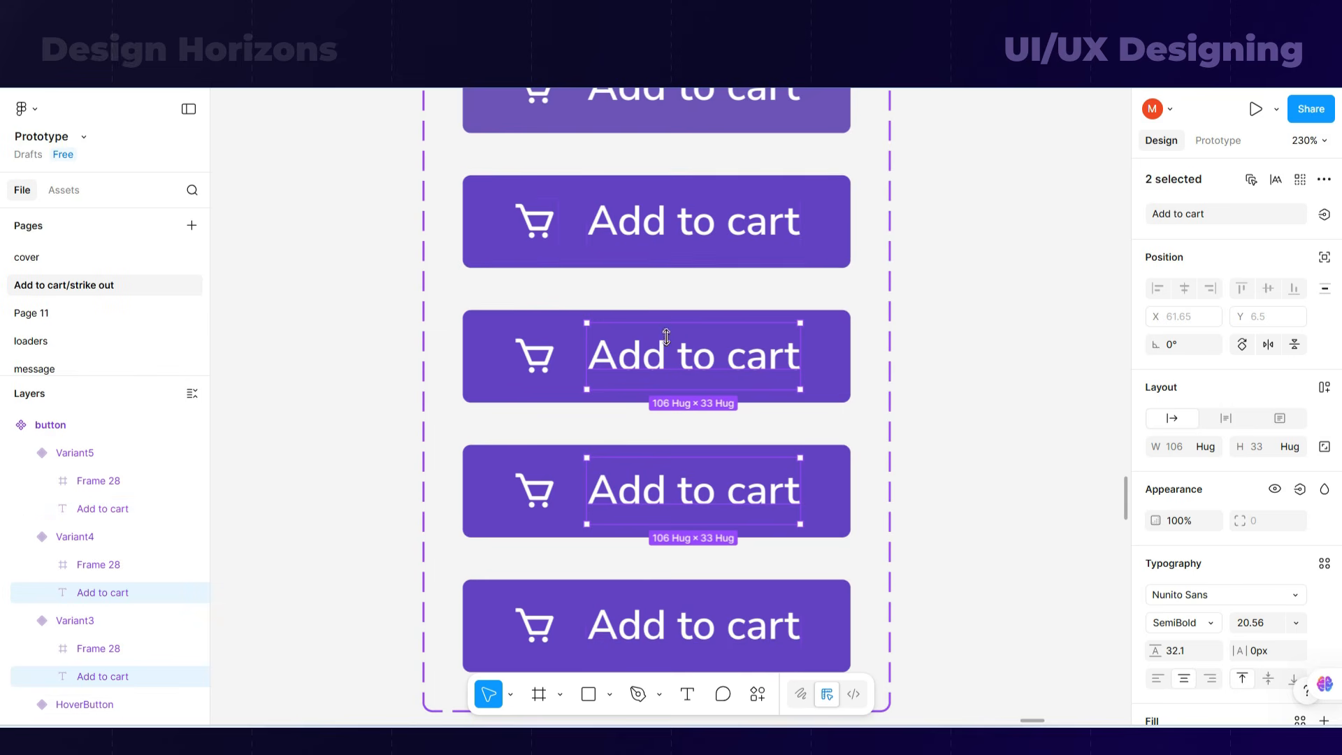
key("Delete")
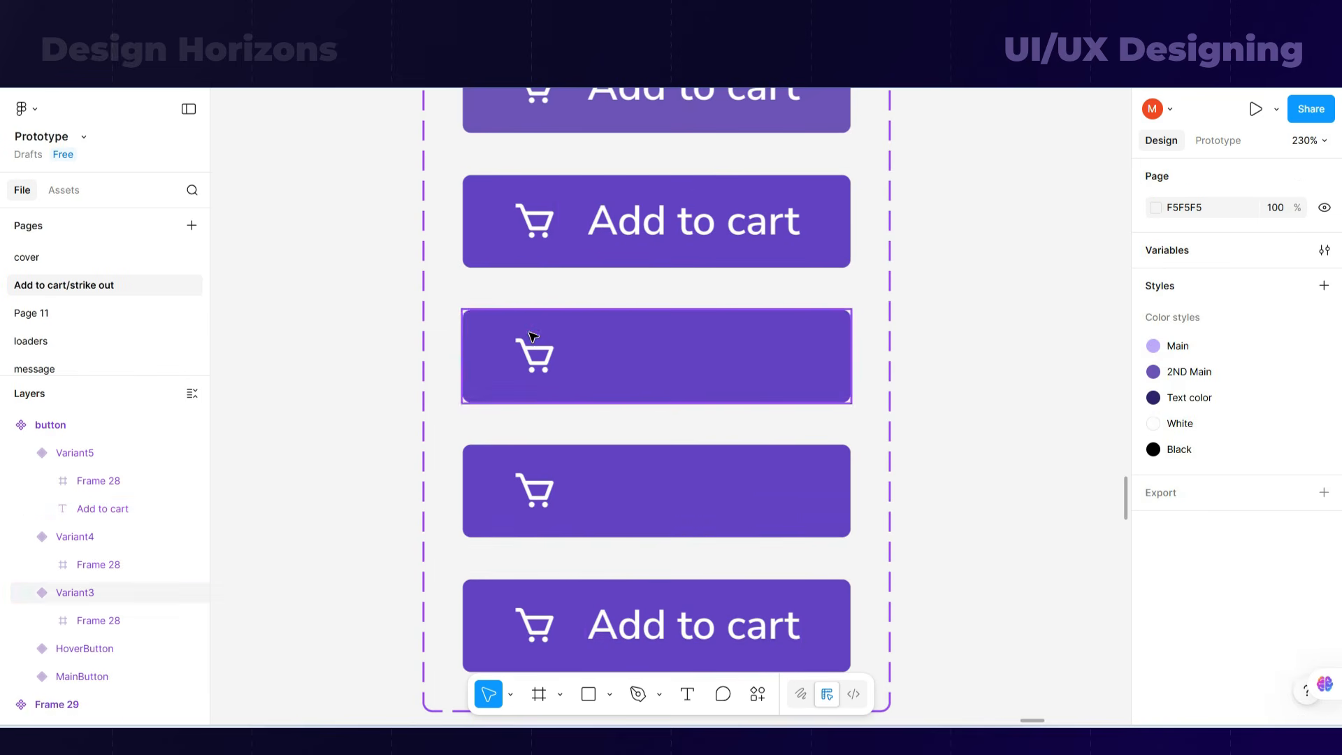
- Rotate the cart icon in Variant3 to about 18°
left_click(535, 354)
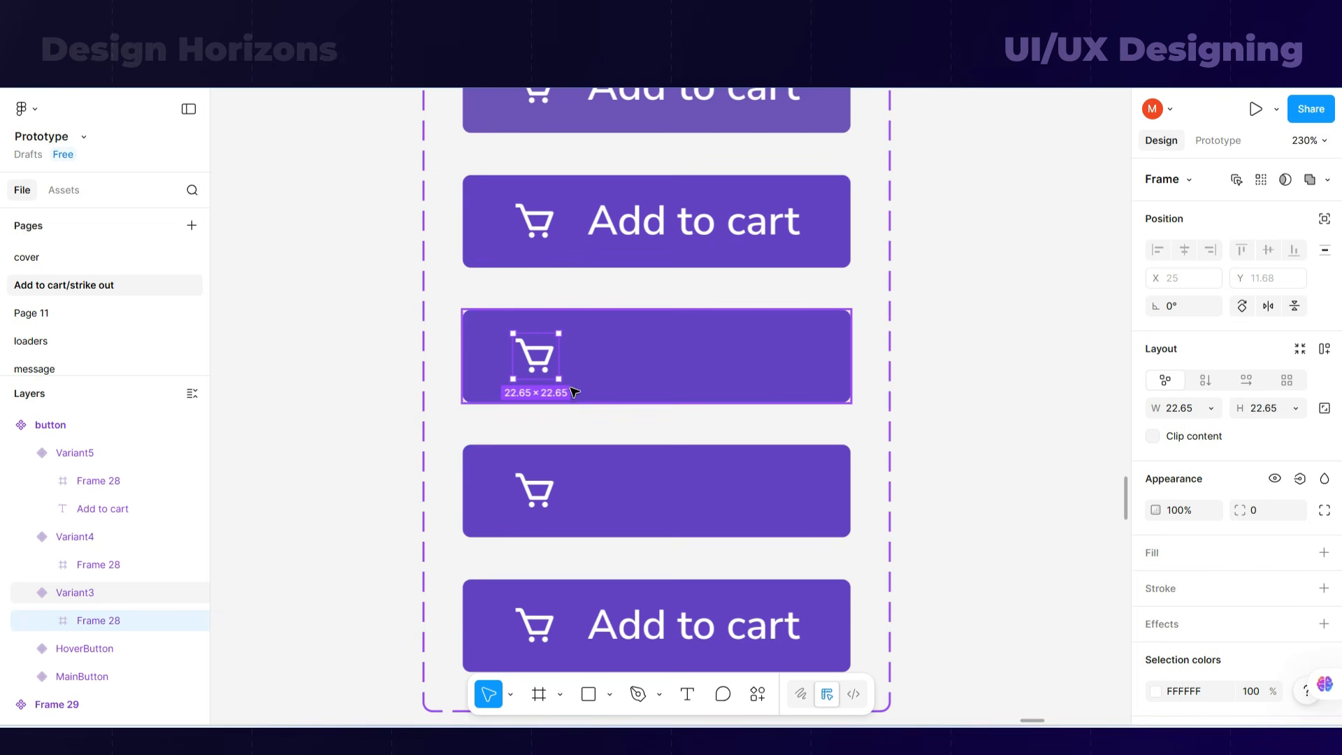
mouse_move(563, 383)
left_mouse_down()
mouse_move(584, 370)
mouse_move(585, 381)
left_mouse_up()
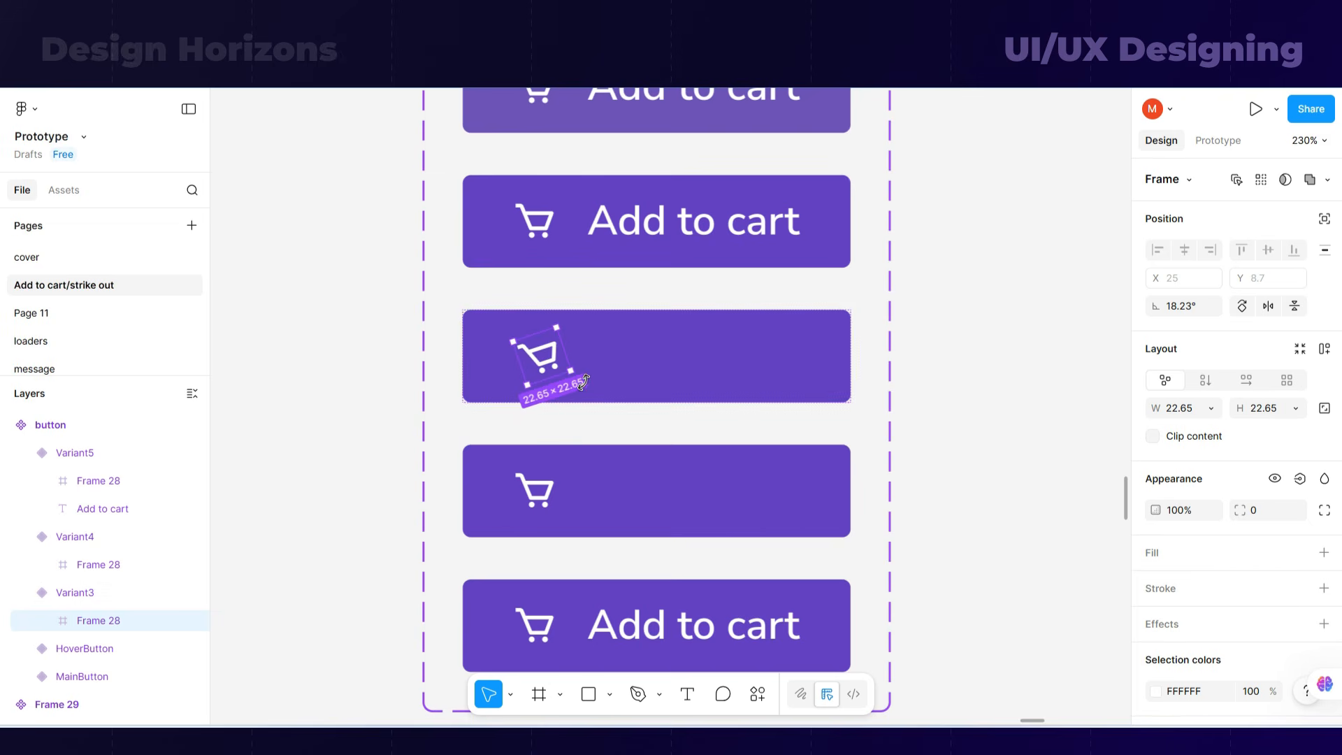
- Remove auto layout from Variant4 and Variant3
left_click(554, 496)
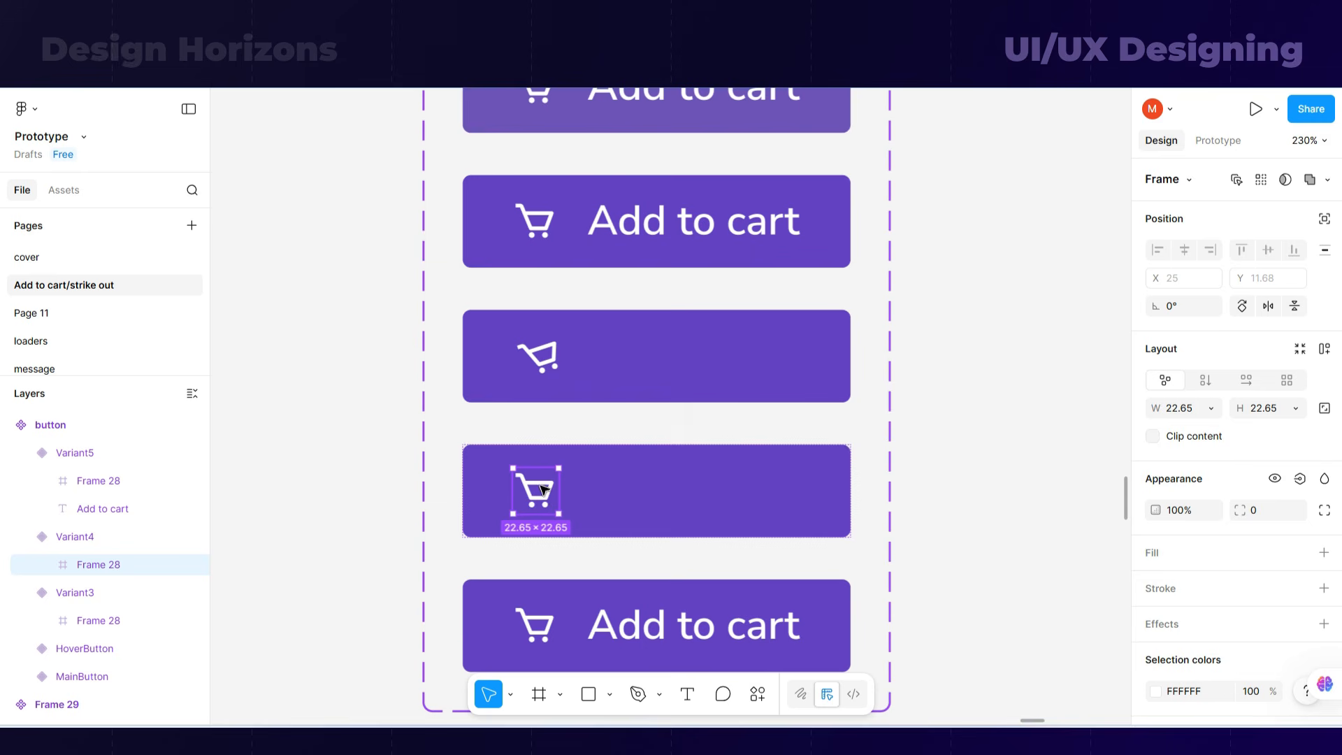
left_click(642, 481)
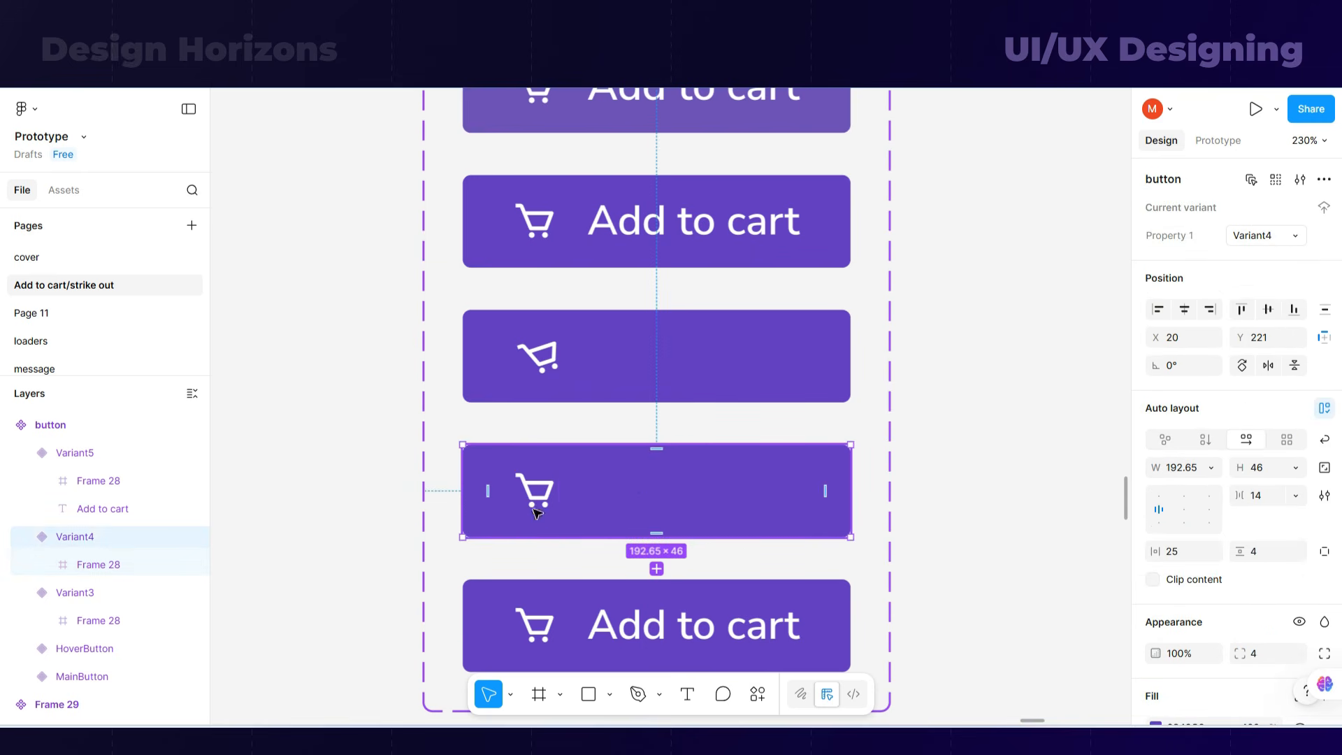
left_click(1324, 408)
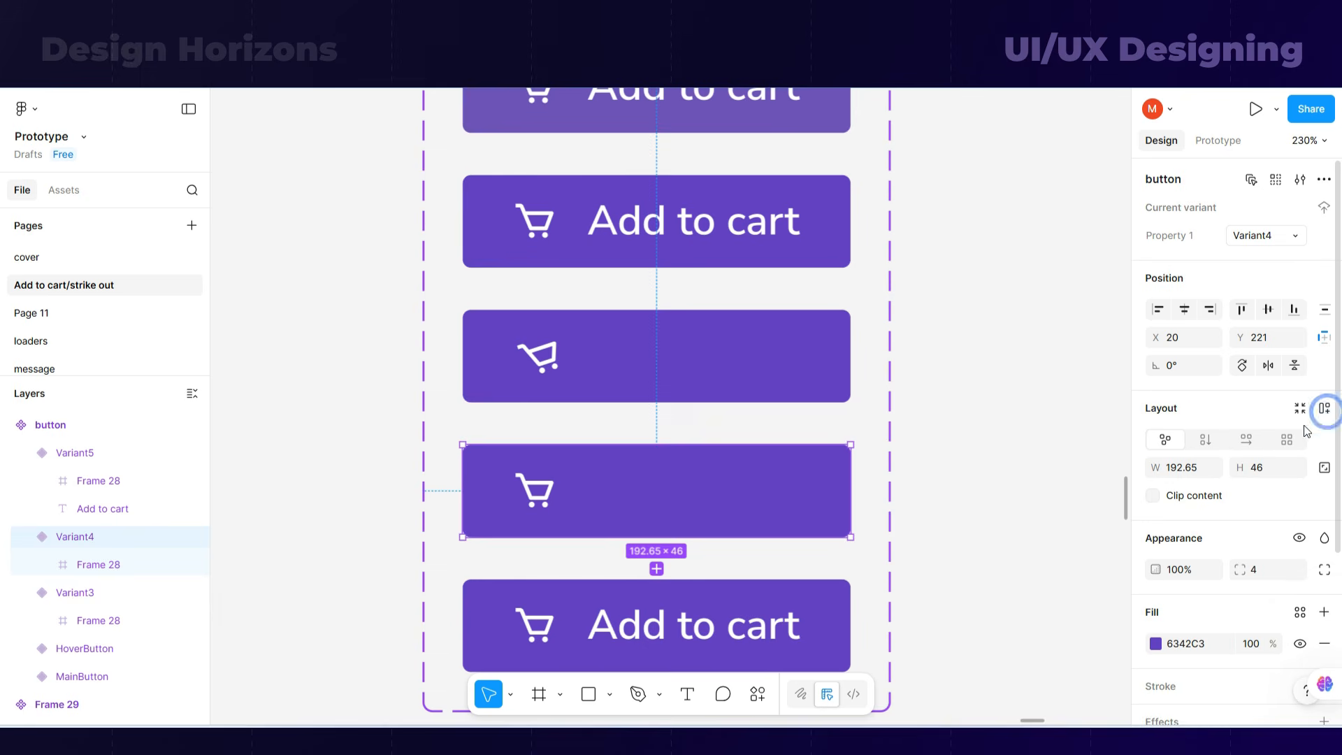
left_click(545, 495)
left_click(642, 371)
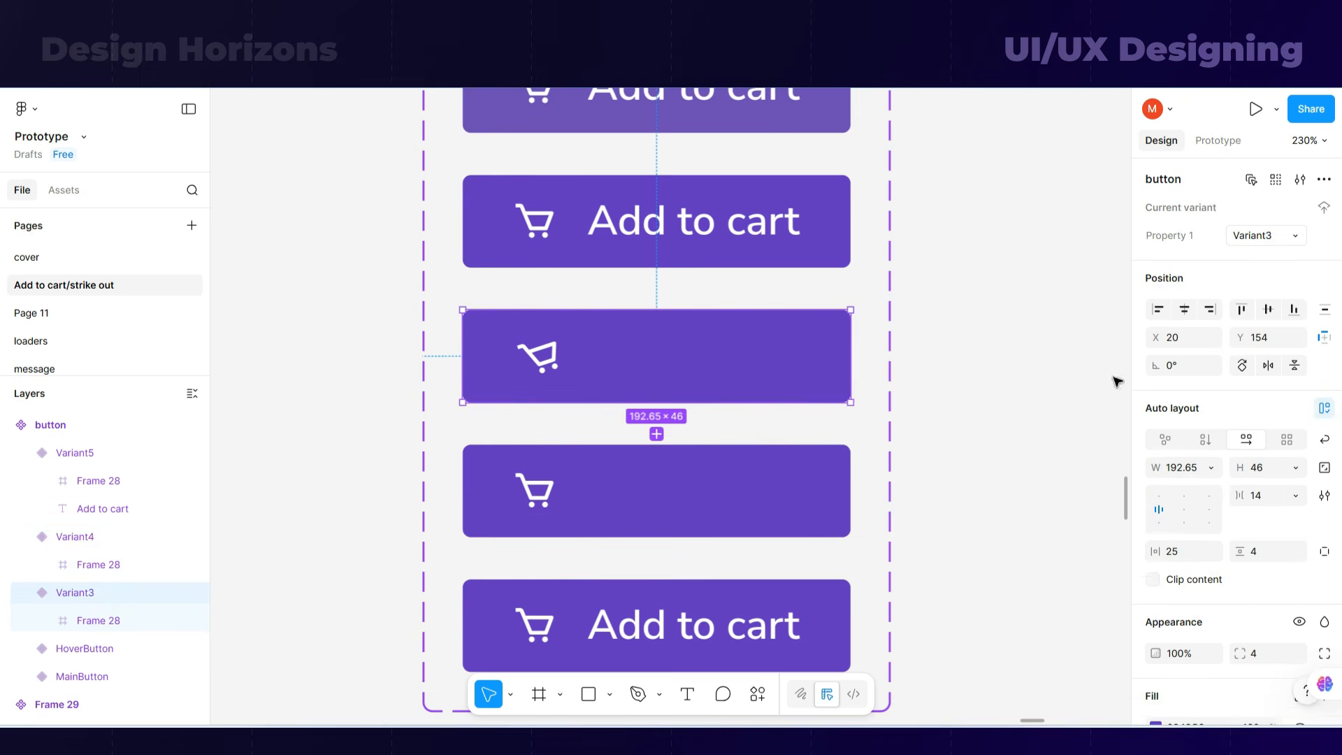
left_click(1324, 408)
- Move the cart icon in Variant4 horizontally until it lies beyond the button's right edge, and rotate it to 30°
left_click(521, 489)
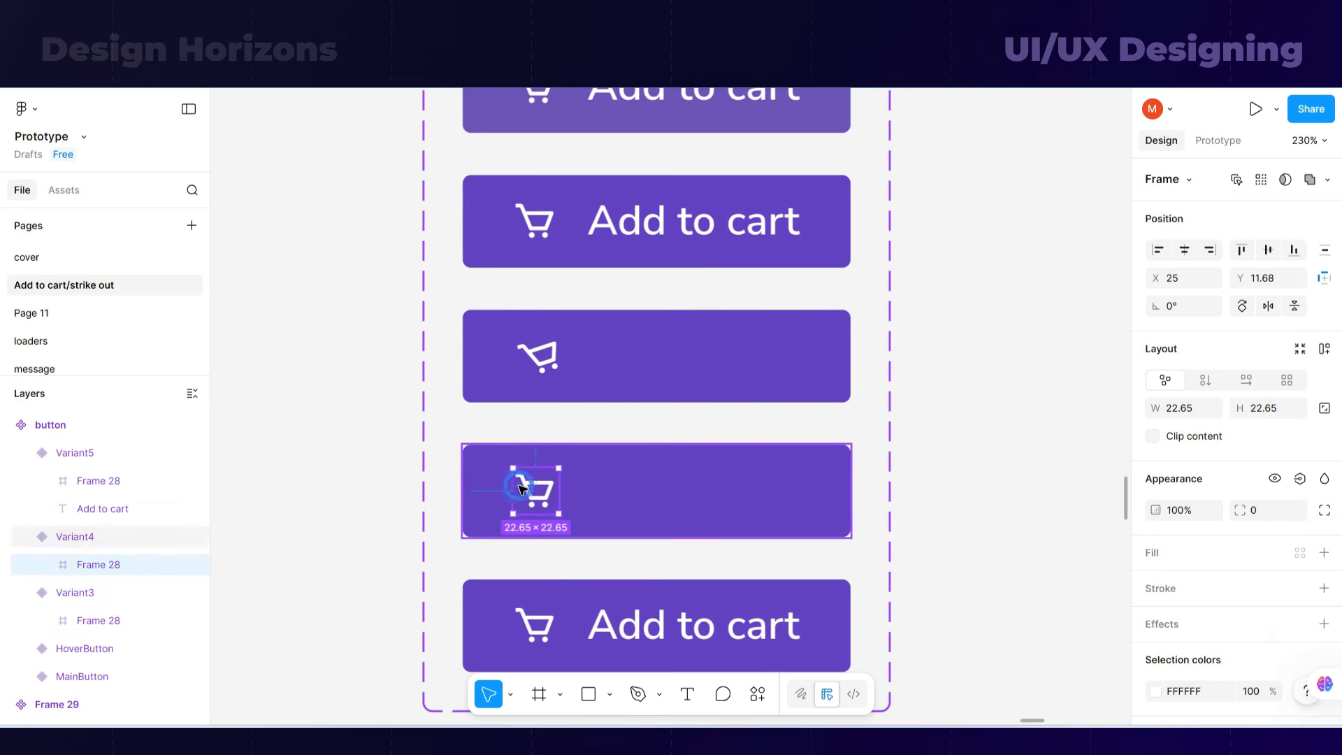
key("shift+Right")
key("shift+Right")
key("shift+Right")
key("shift+Right")
key("shift+Right")
key("shift+Right")
key("shift+Right")
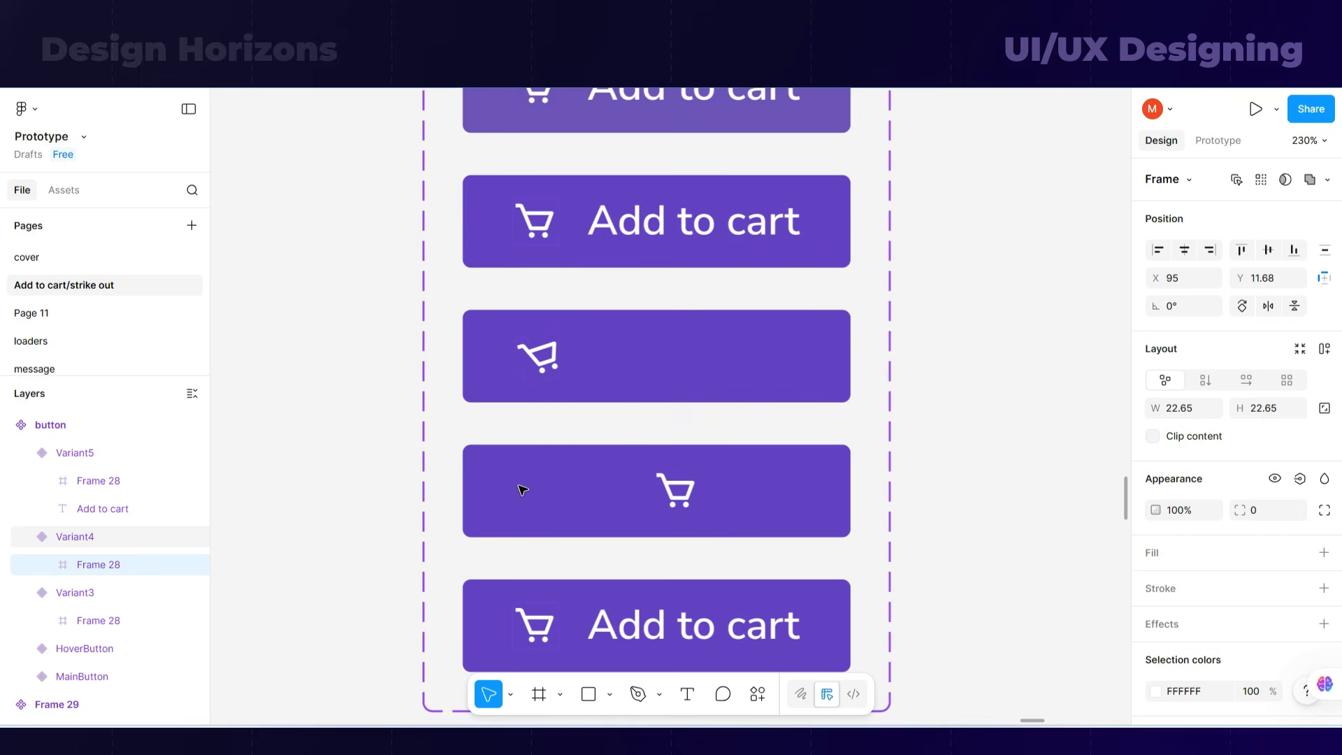
left_click_drag(704, 458, 685, 441)
key("shift+Right")
key("shift+Right")
key("shift+Right")
key("shift+Right")
key("shift+Right")
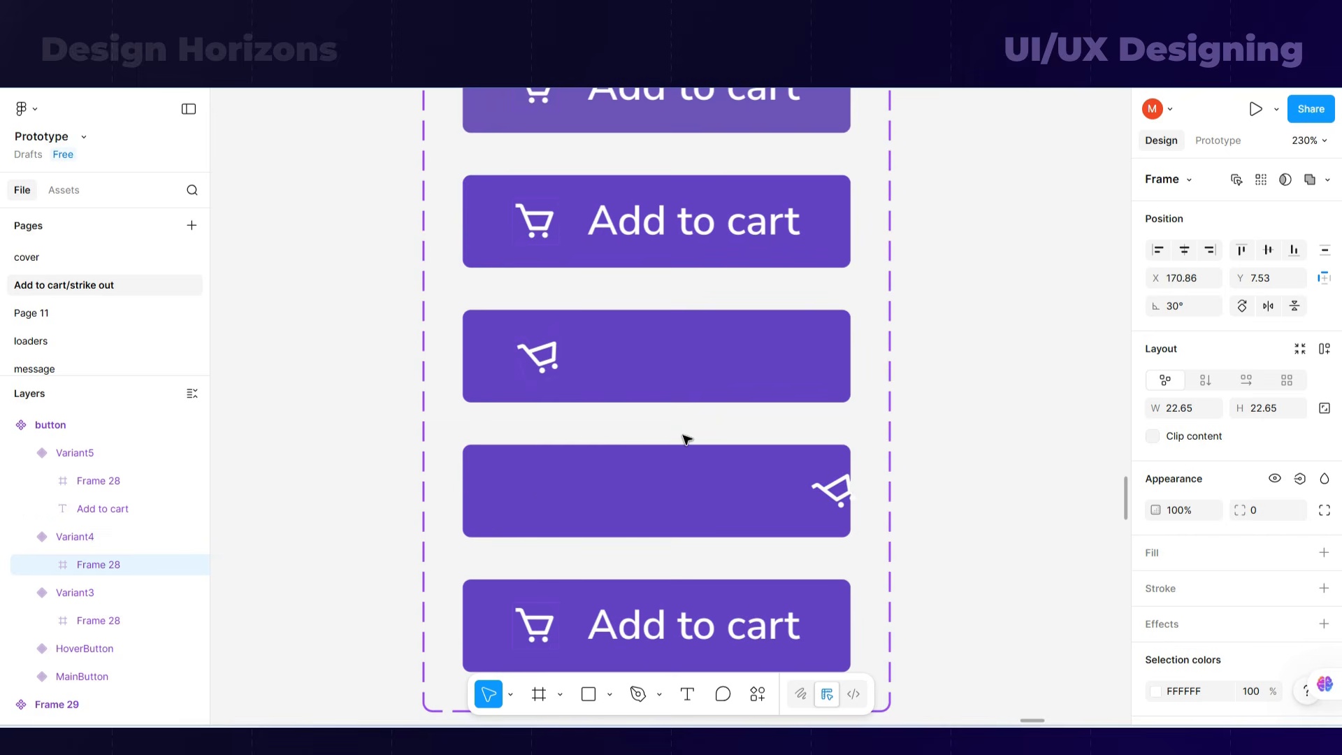
- Turn on content clipping for Variant4 so the cart outside the button is hidden
left_click(684, 448)
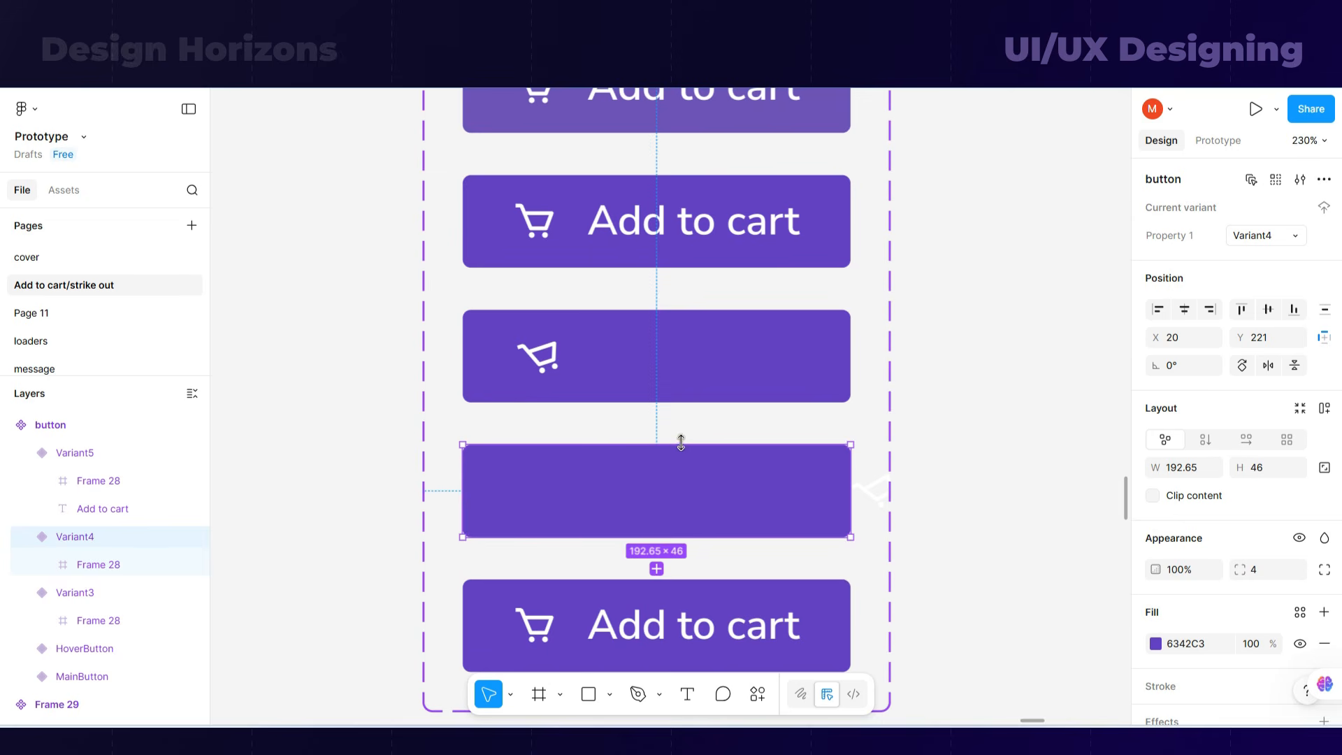
left_click(1151, 498)
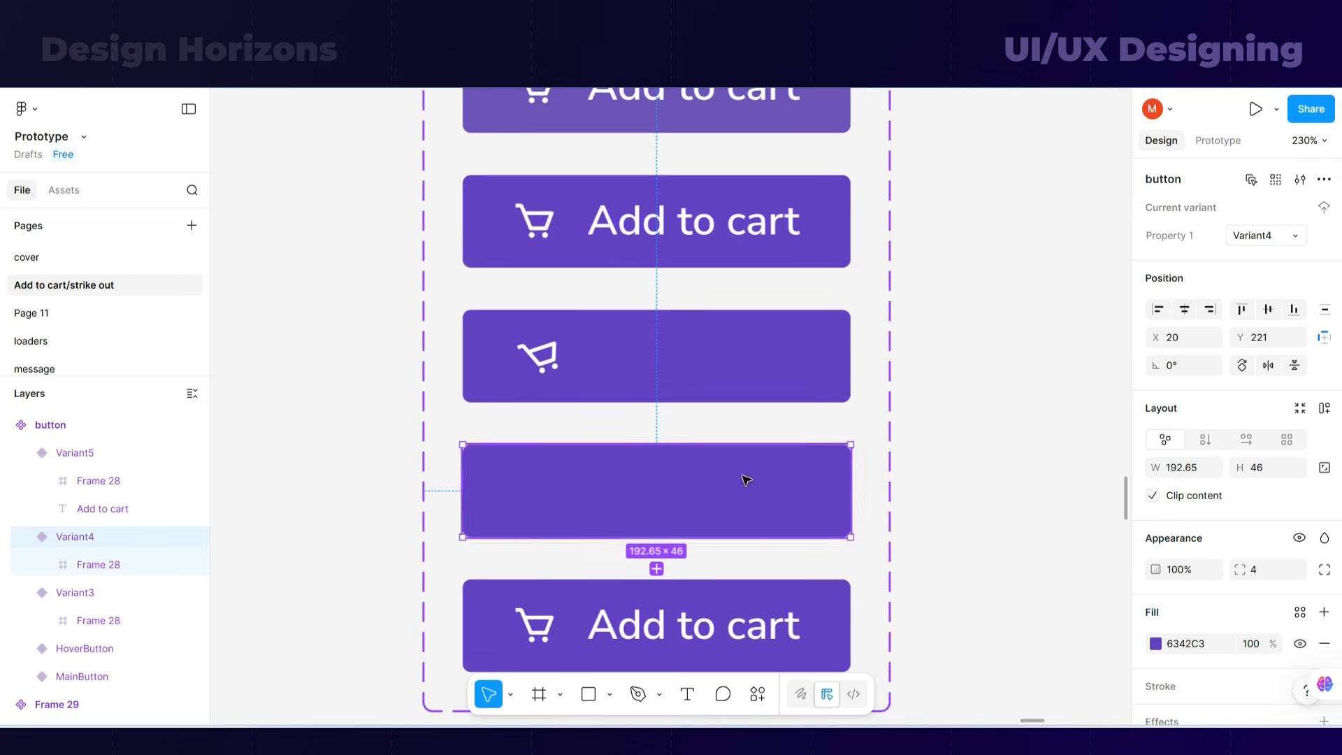
- Hide the cart icon in Variant5 and centre the remaining text within the button
left_click(557, 631)
left_click(557, 632)
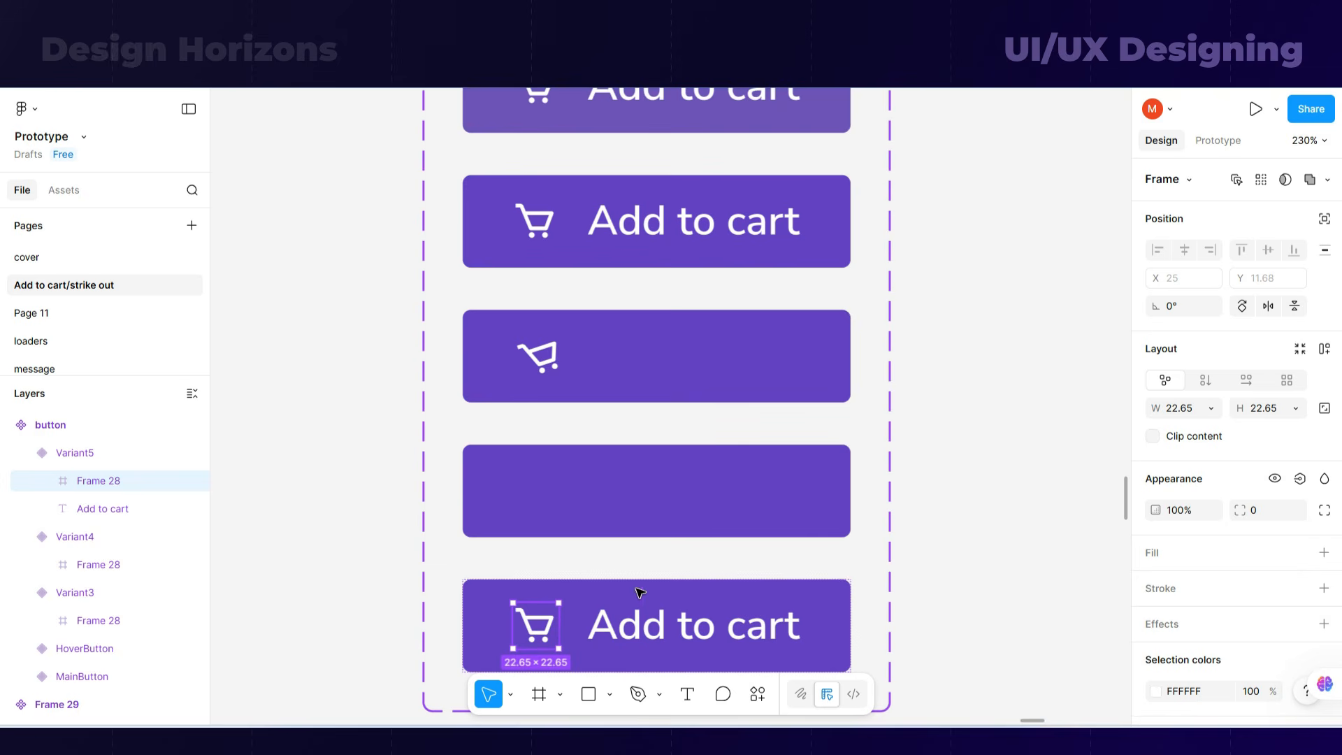
left_click(1275, 478)
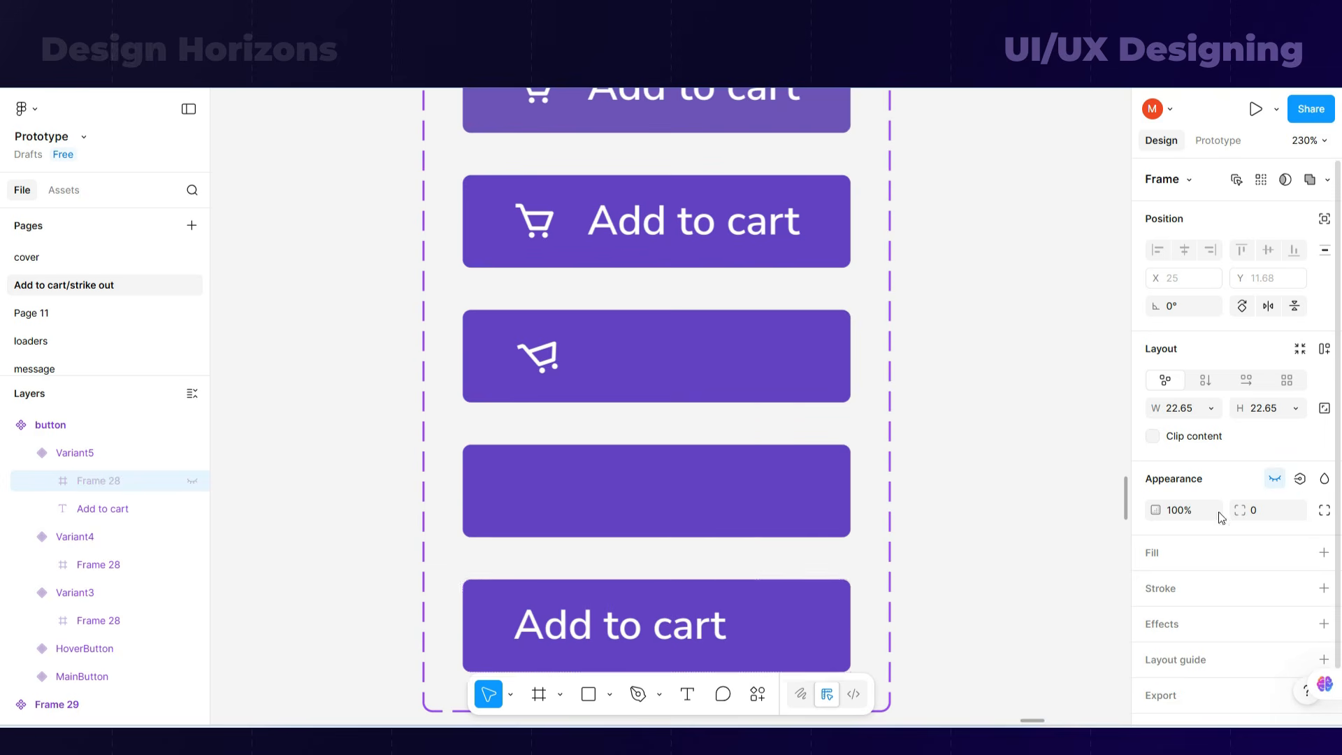
left_click(839, 632)
- Change the Variant5 label to "Added to cart"
left_click(611, 626)
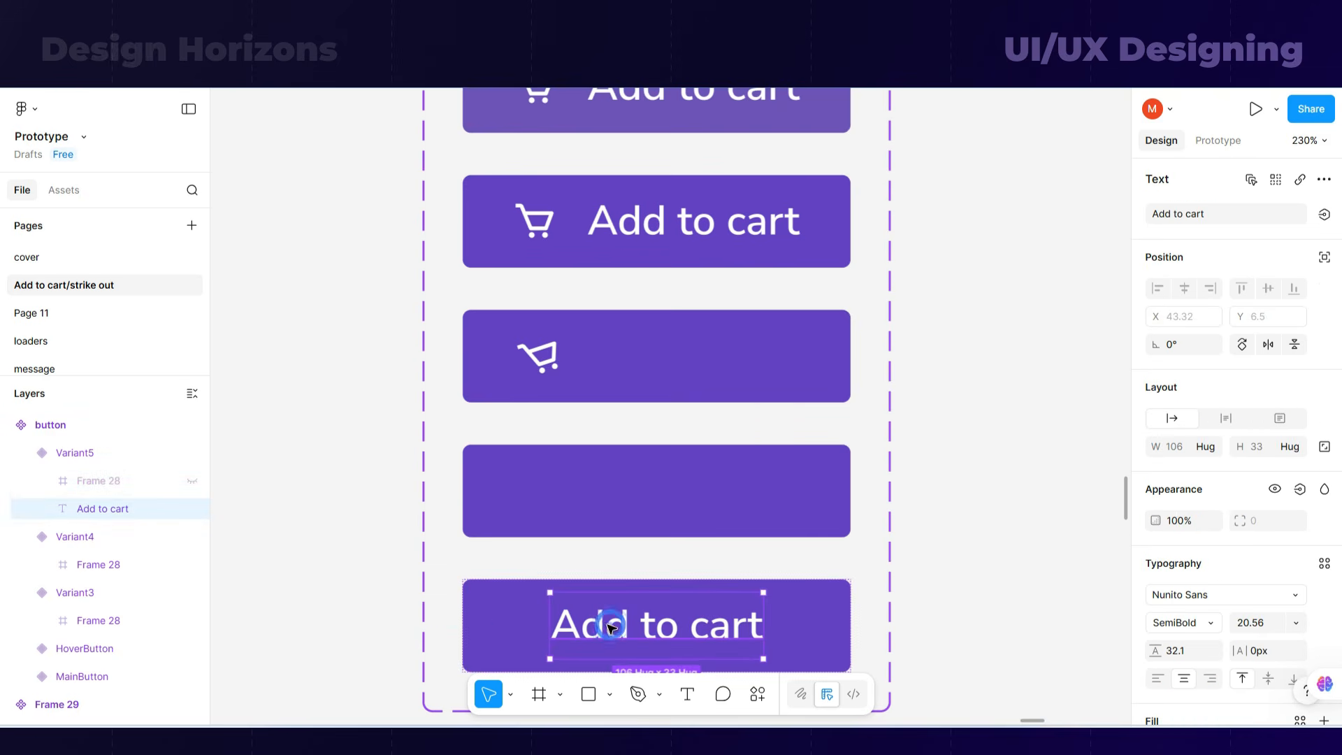
double_click(608, 628)
left_click(632, 636)
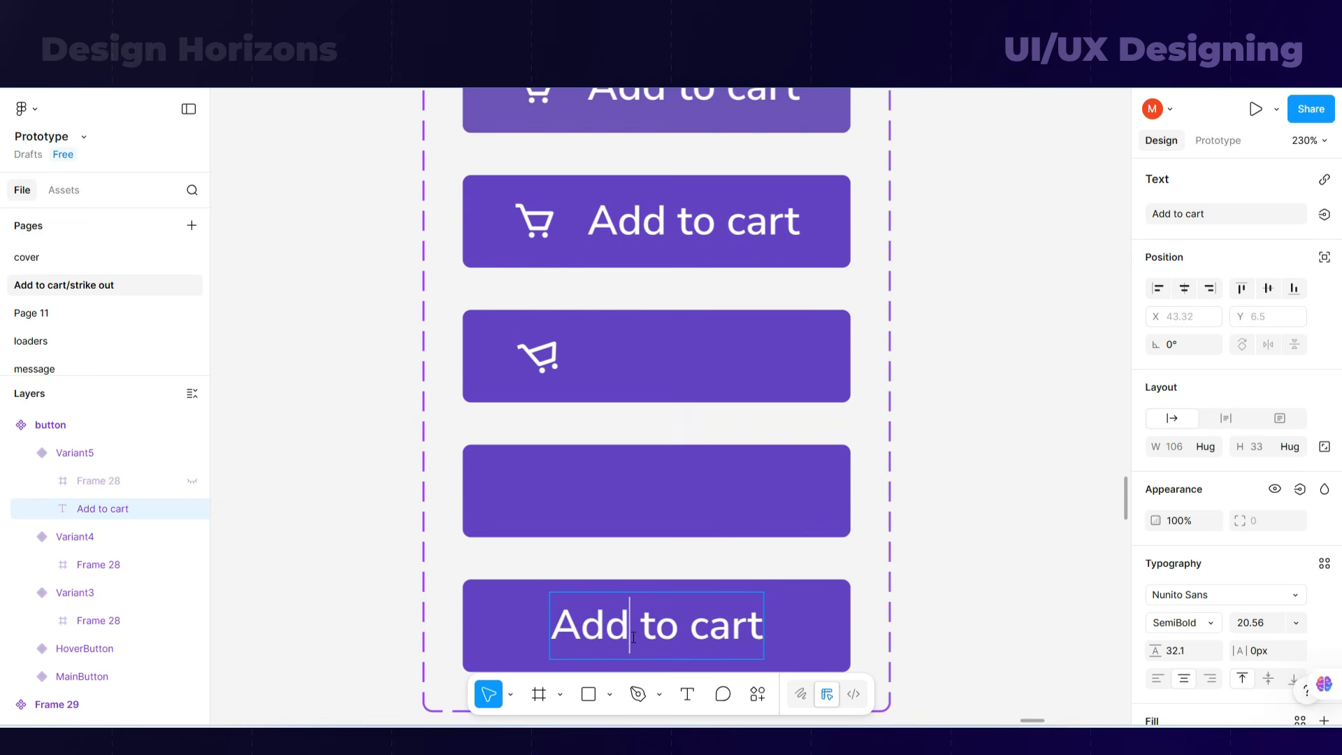
type("ed")
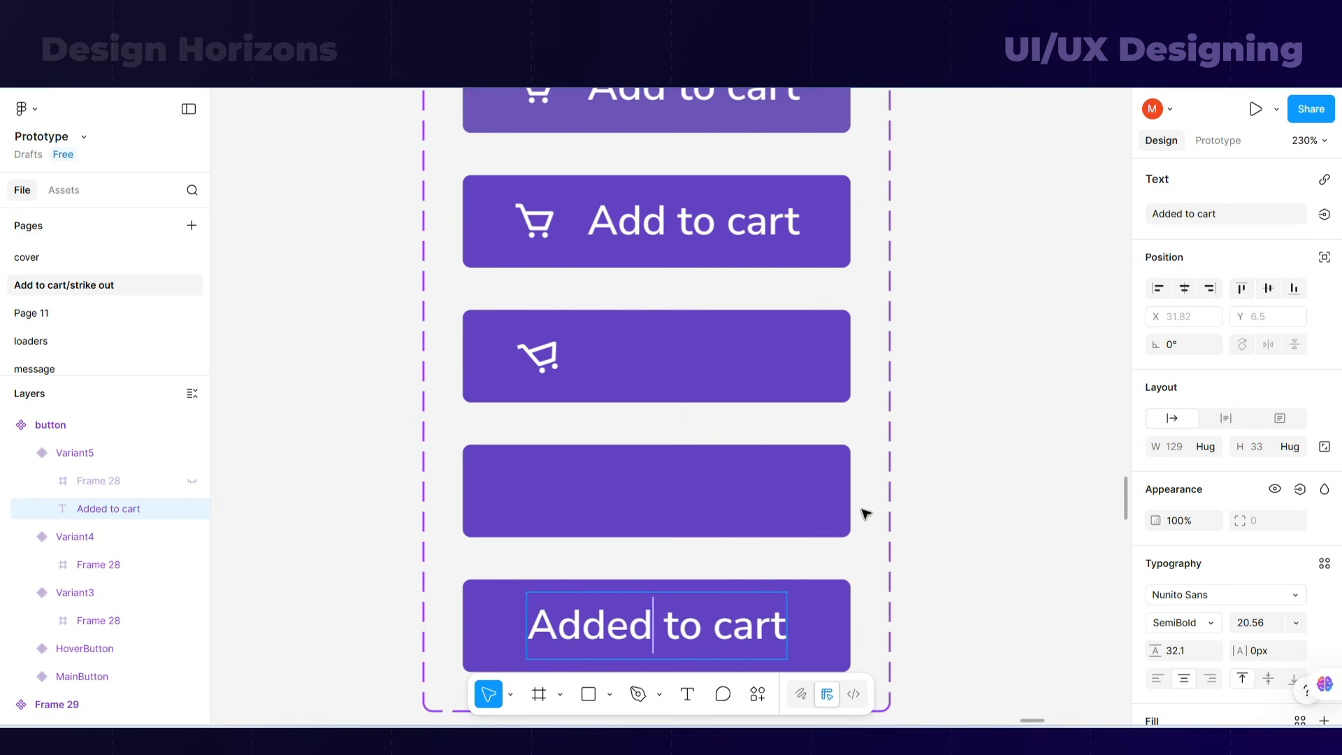
- Add a While hovering interaction that changes MainButton to HoverButton, using the Smart animate animation
scroll(1007, 517, "down", 2)
left_click(1220, 140)
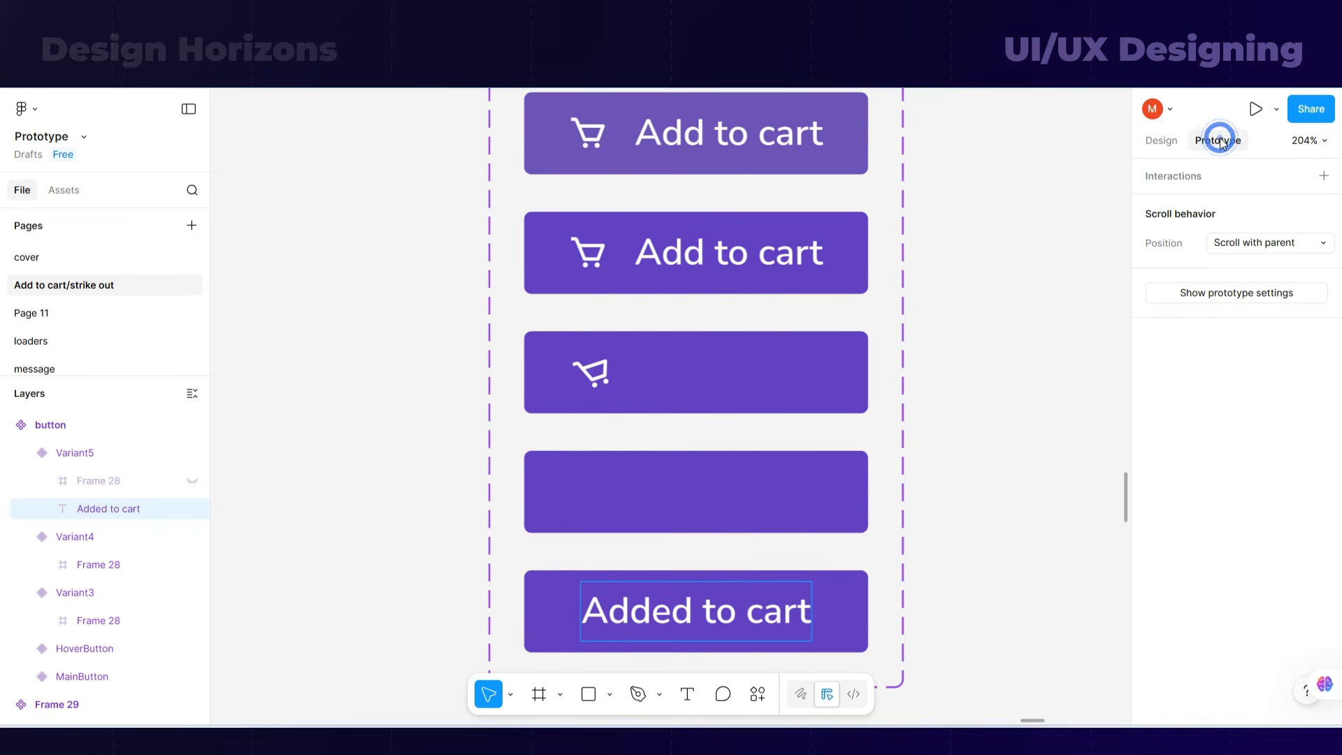
left_click(778, 166)
left_click(839, 166)
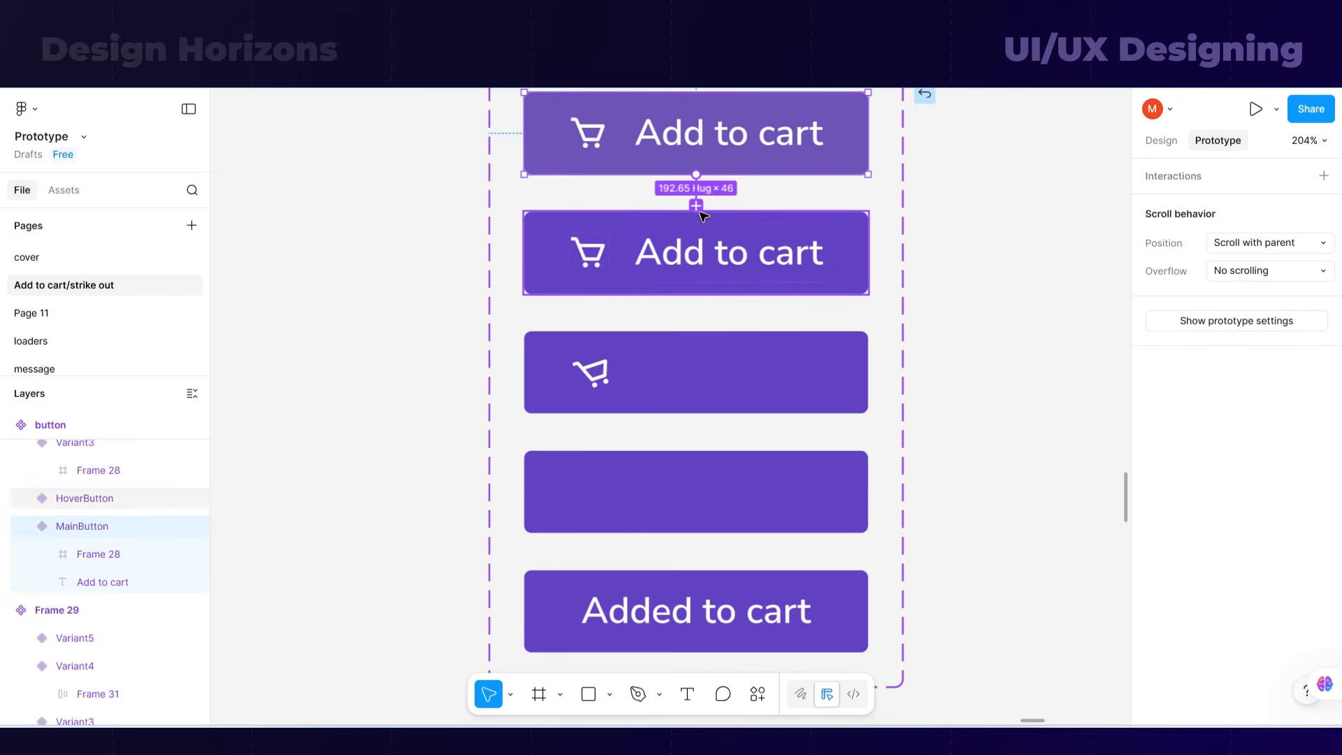
left_click_drag(699, 224, 702, 217)
left_click(745, 294)
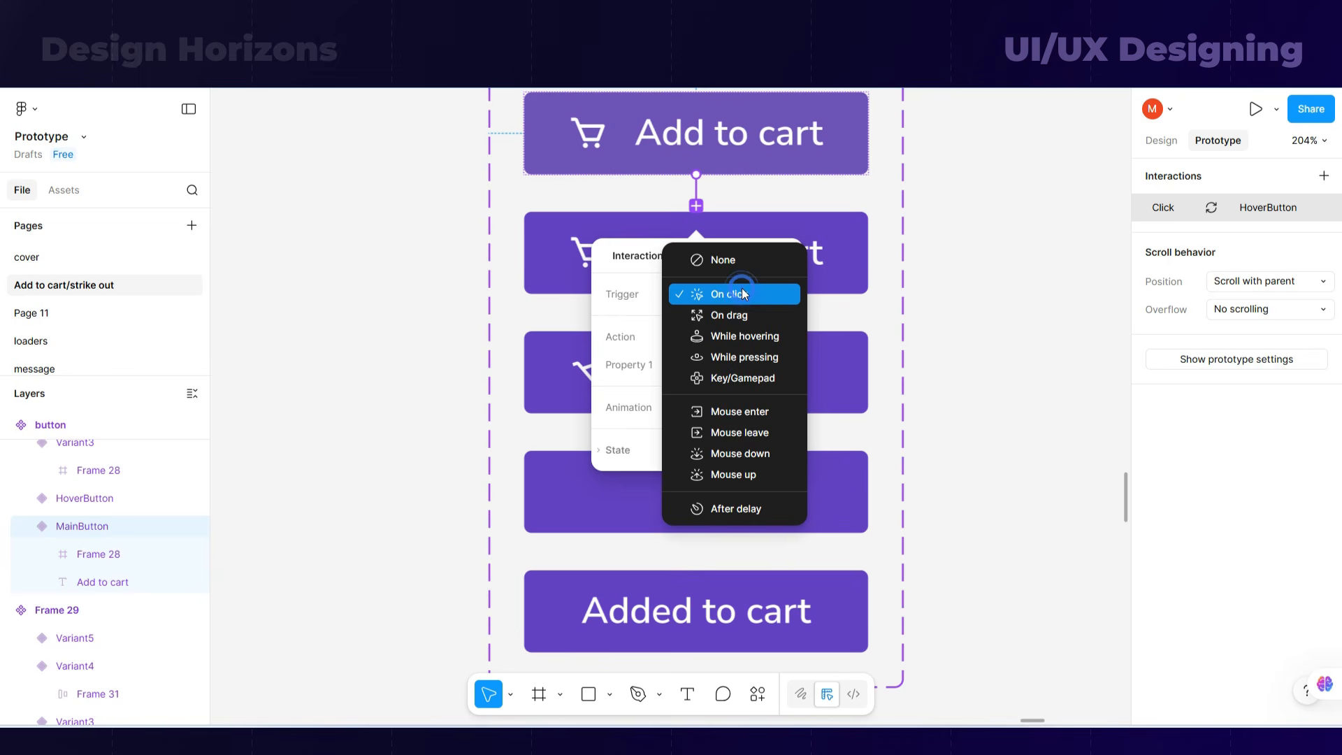
left_click(768, 338)
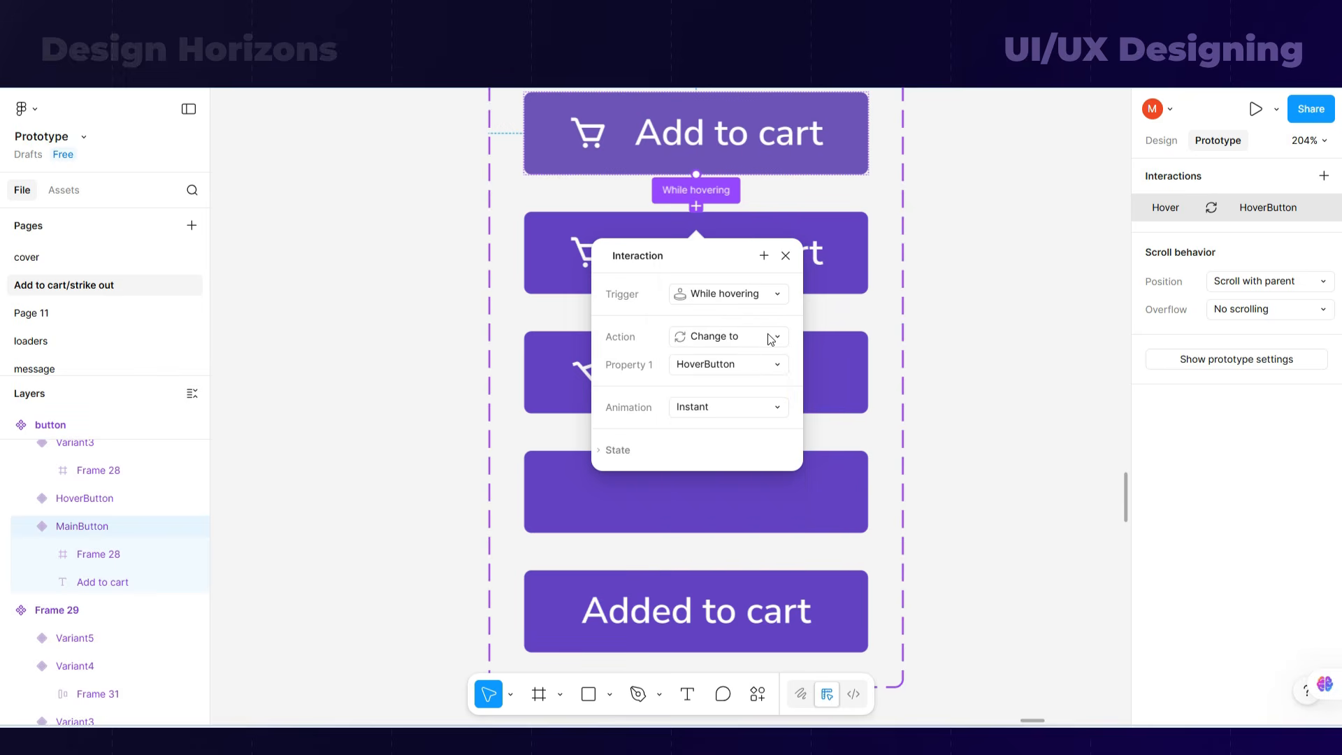
left_click(749, 406)
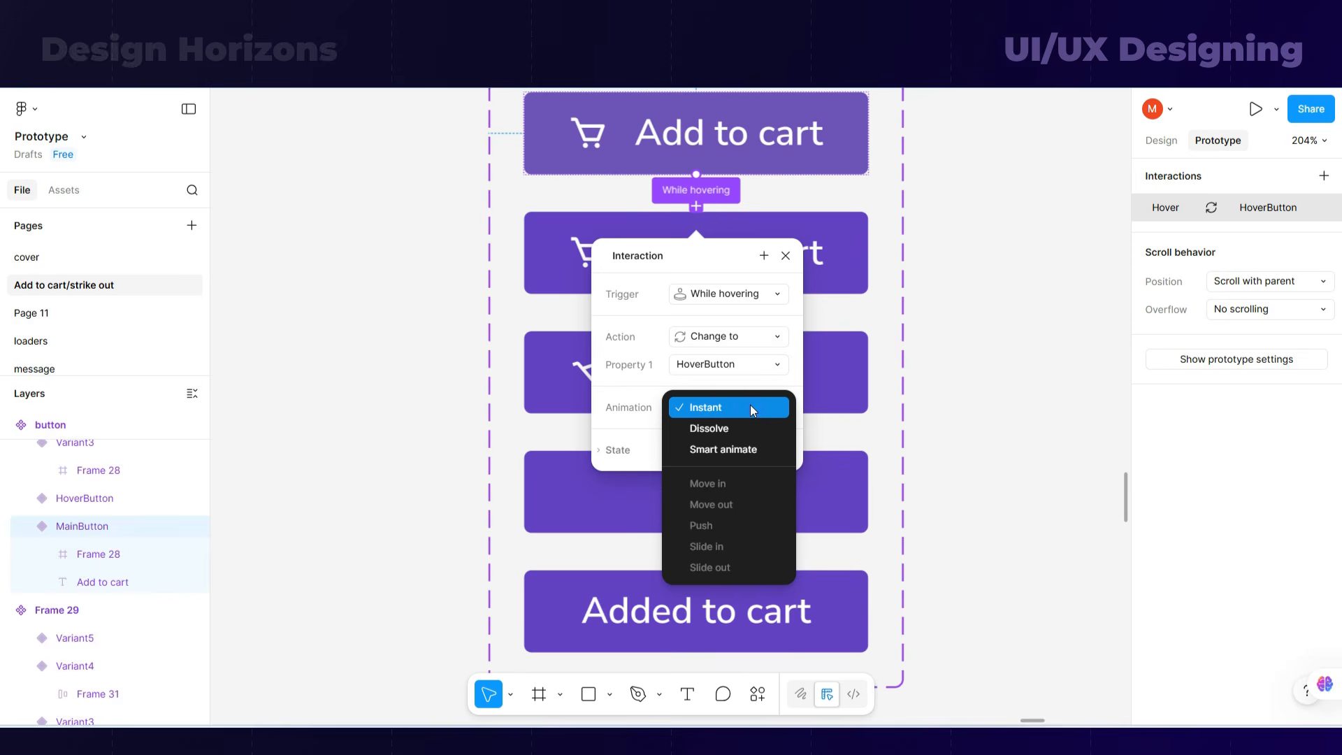
left_click(756, 448)
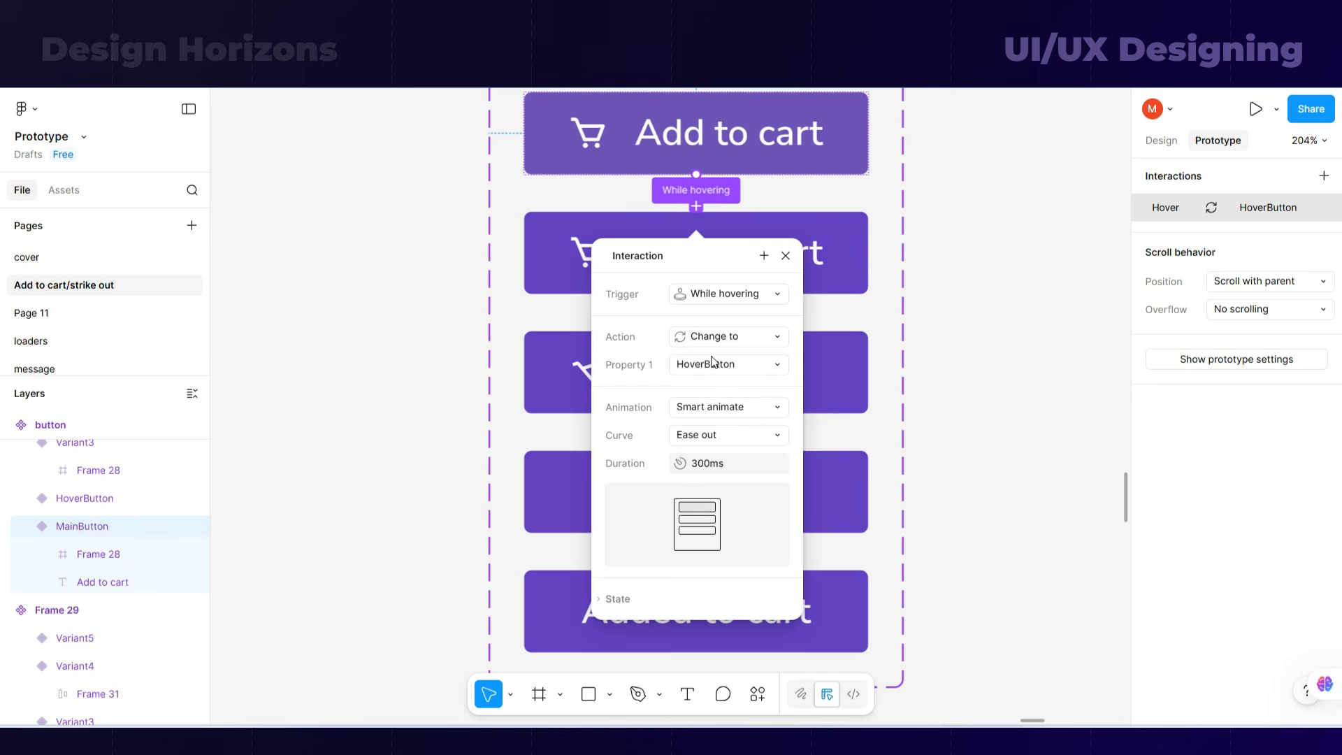
- Add an On click interaction that changes HoverButton to Variant3, using the Smart animate animation
left_click(813, 319)
left_click(713, 288)
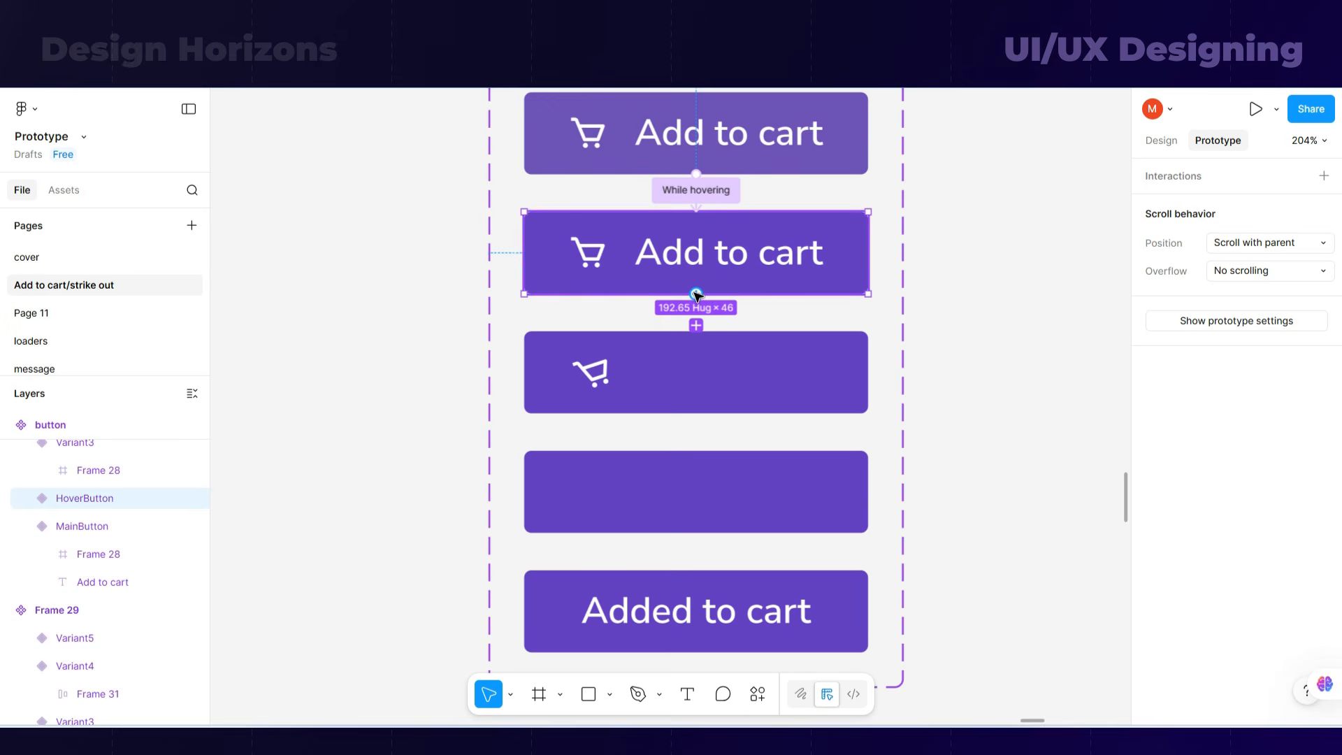
left_click_drag(696, 325, 698, 341)
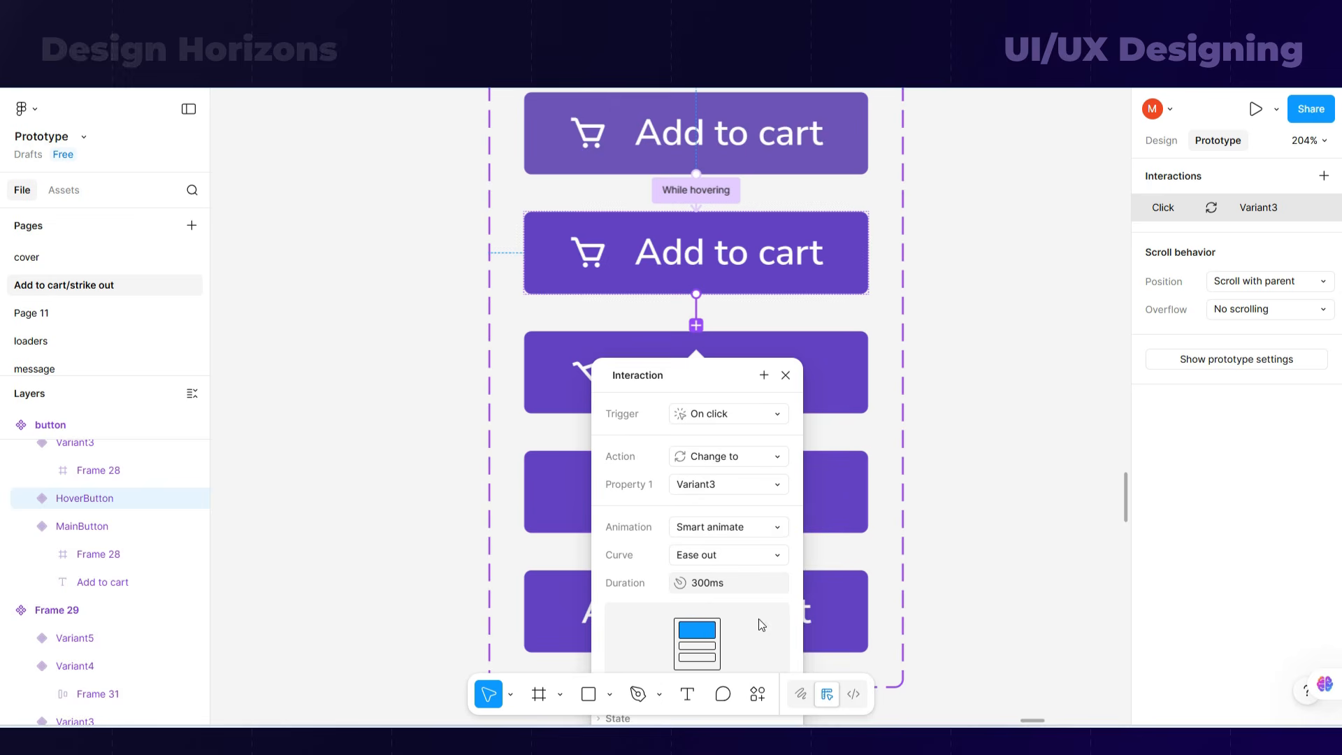
left_click(911, 418)
- Add a Change to interaction from Variant3 to Variant4 and open its trigger choices
left_click(767, 374)
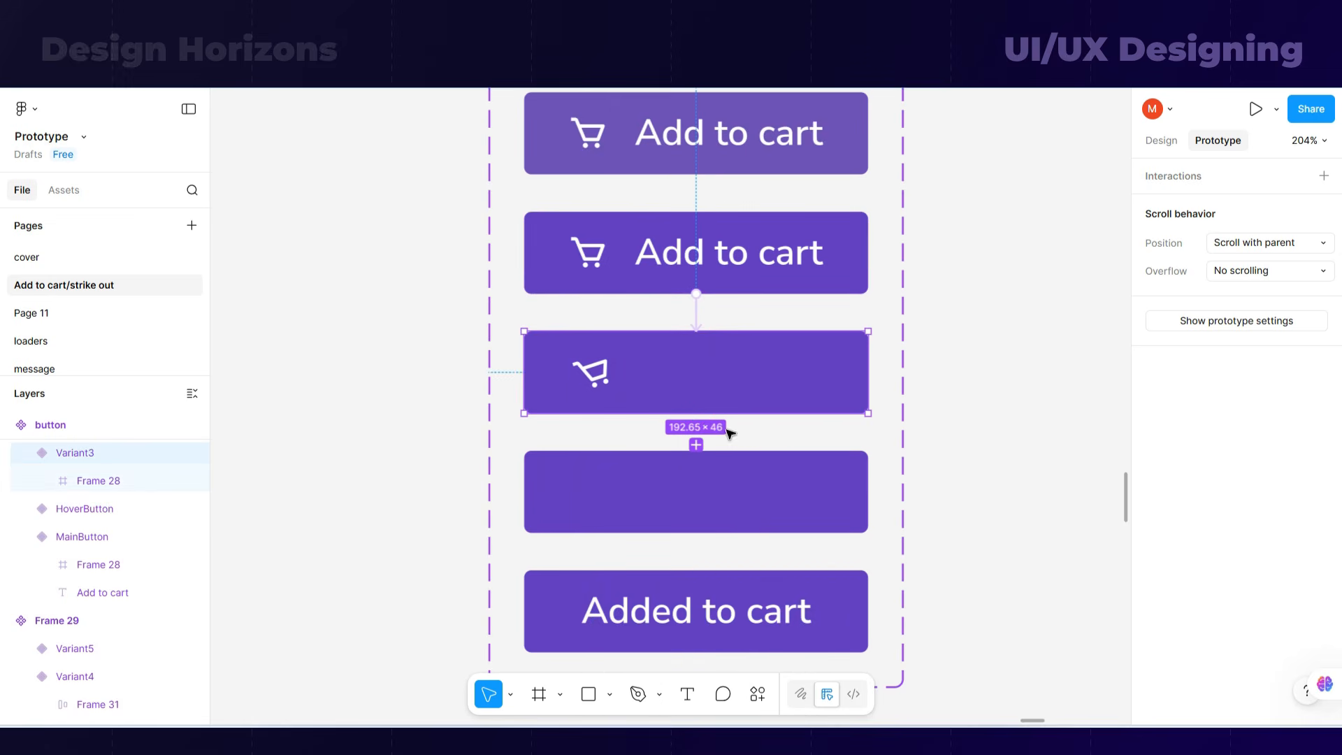
left_click_drag(696, 414, 695, 474)
left_click(724, 498)
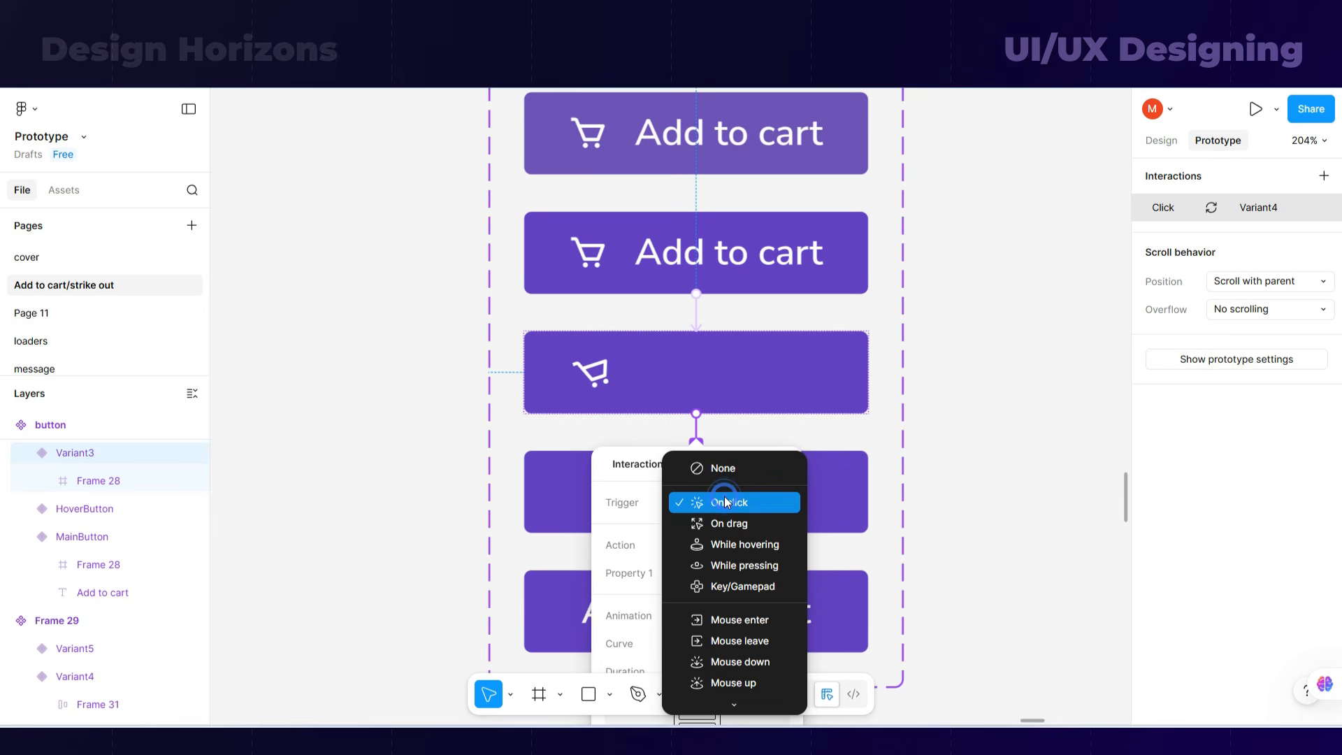
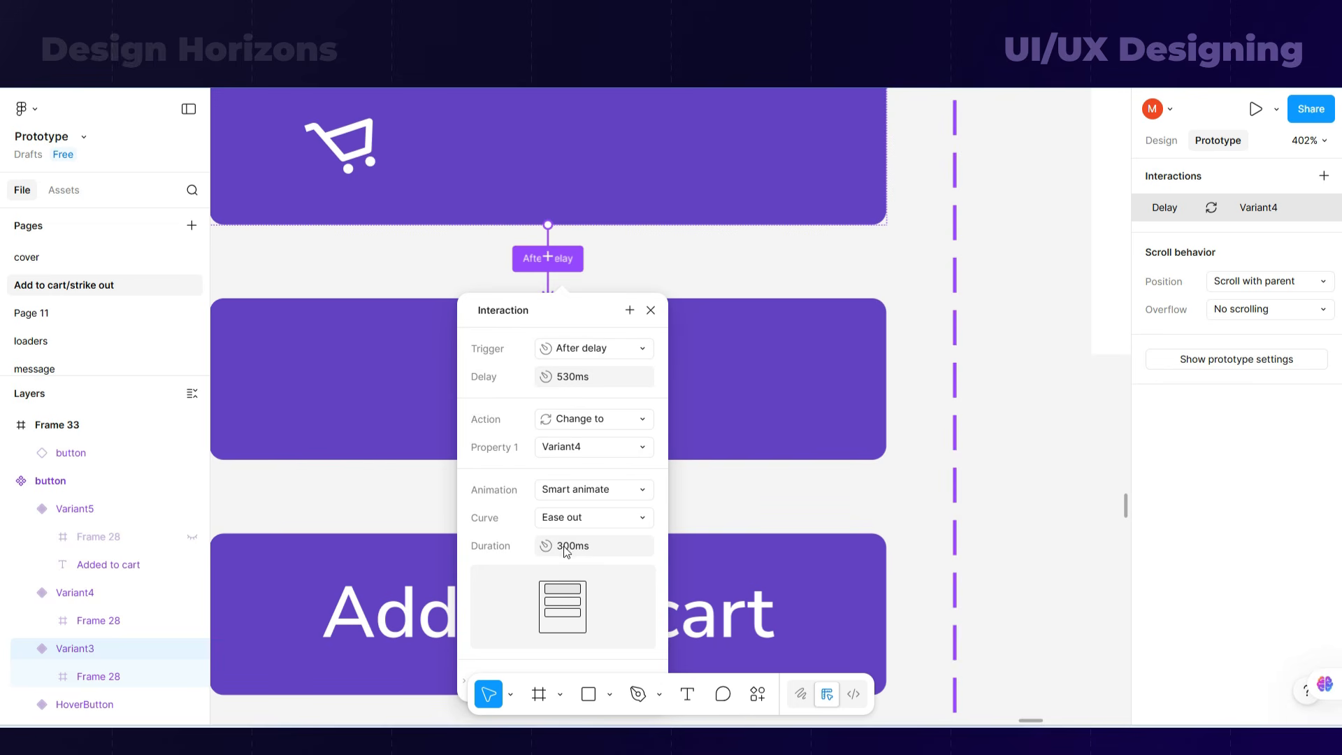
- Set the duration of the Variant3 to Variant4 animation to 806 ms and play the button in the prototype preview
left_click_drag(546, 545, 642, 562)
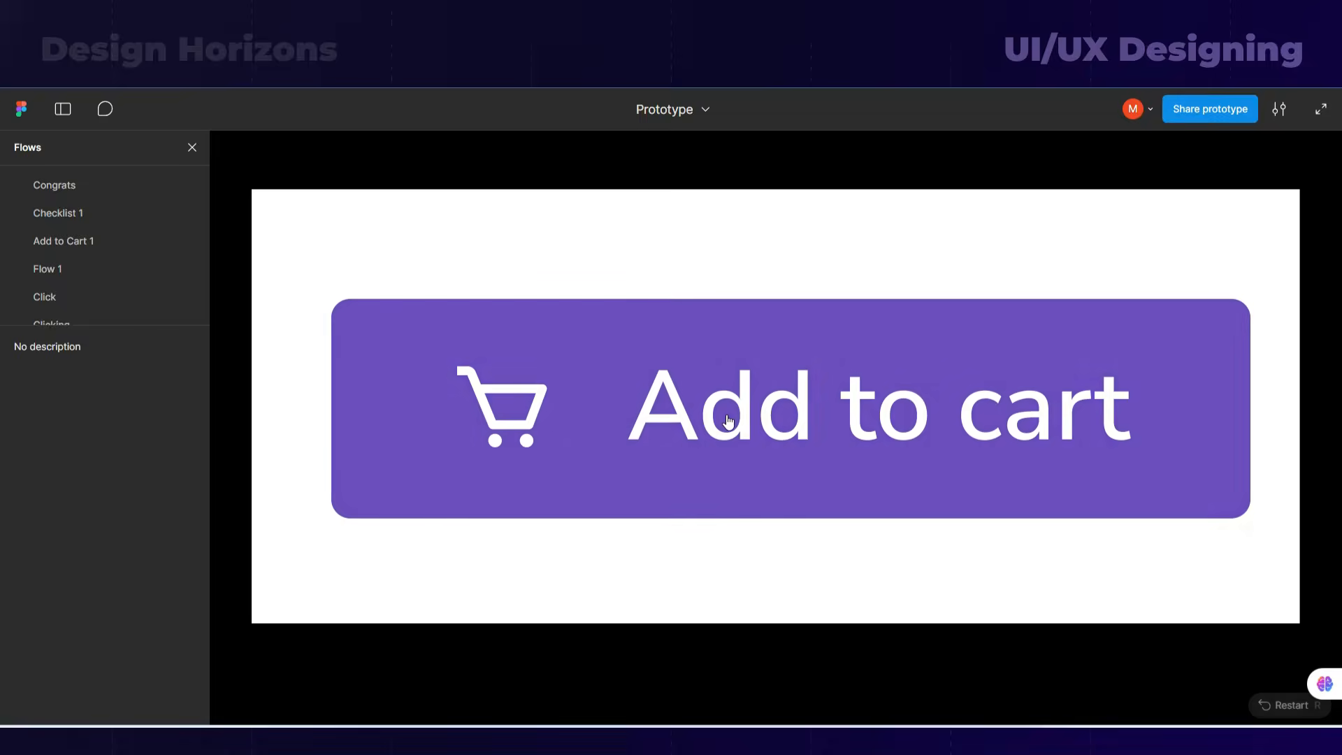
left_click(728, 417)
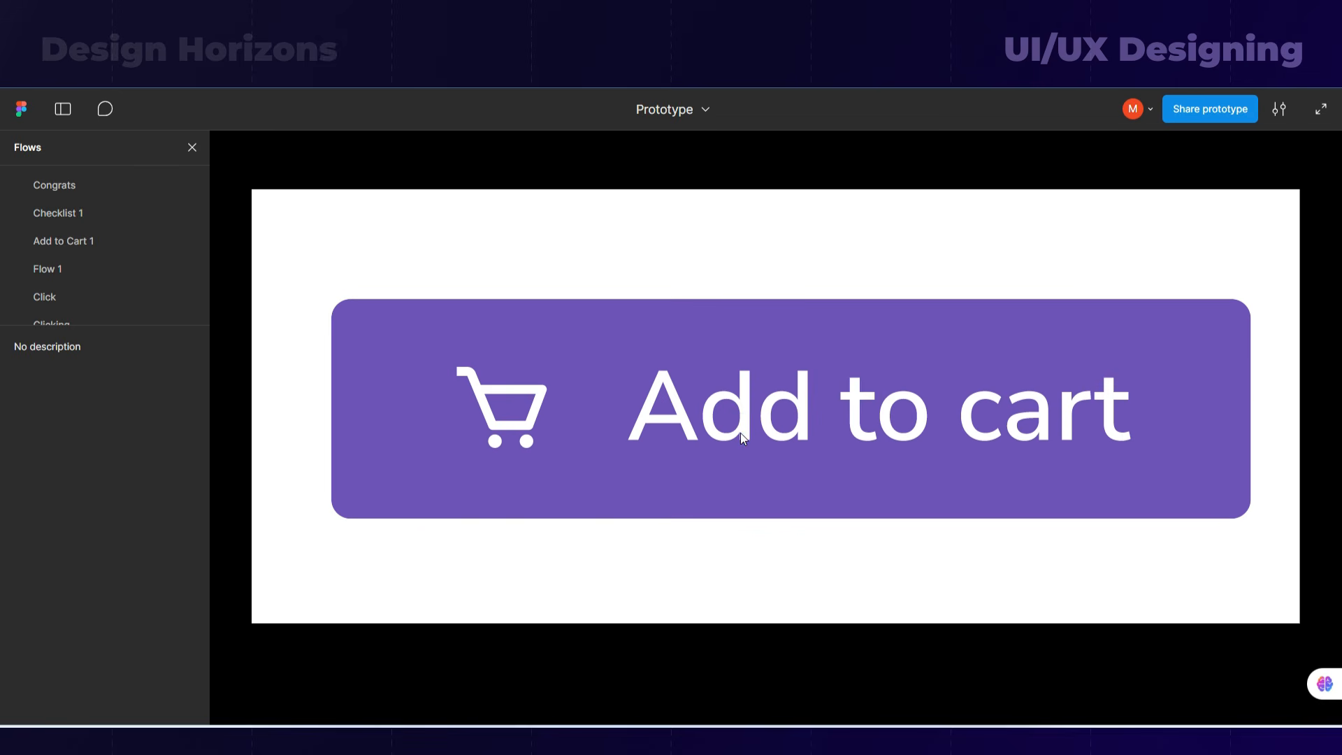
left_click(740, 434)
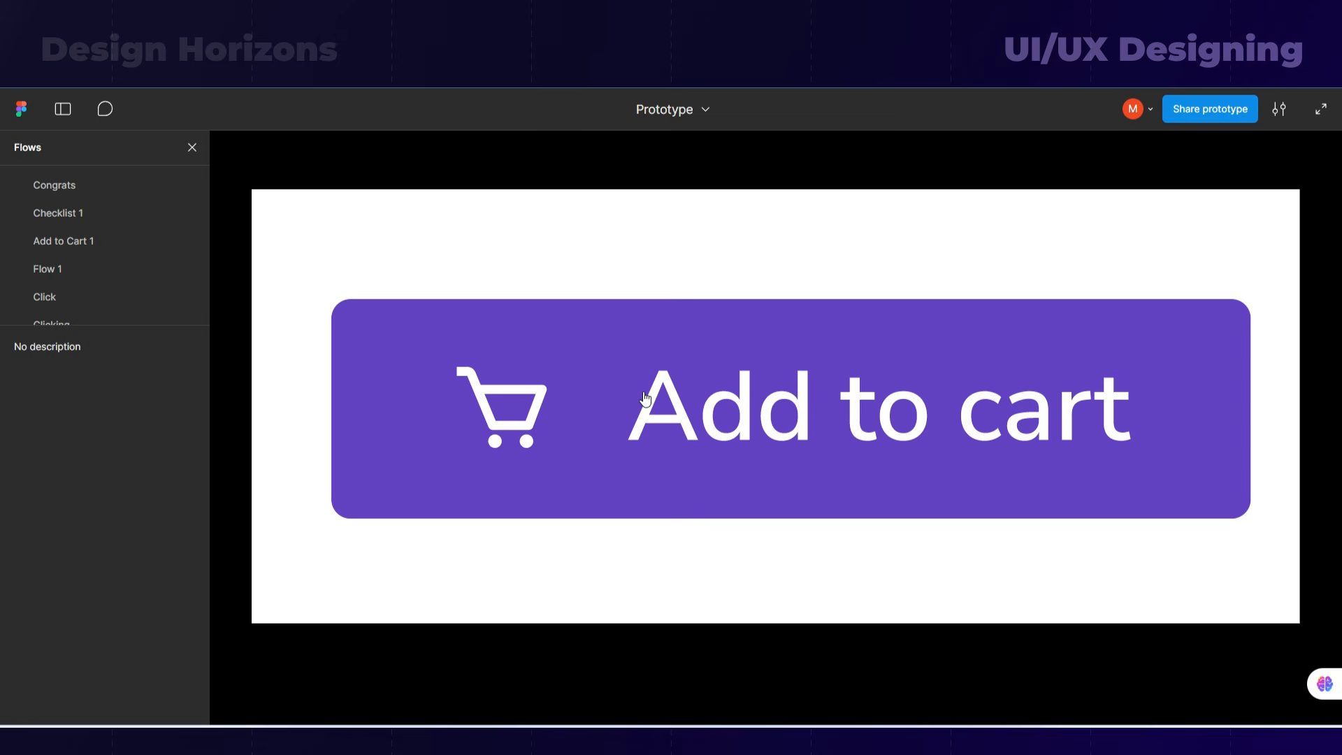
left_click(683, 444)
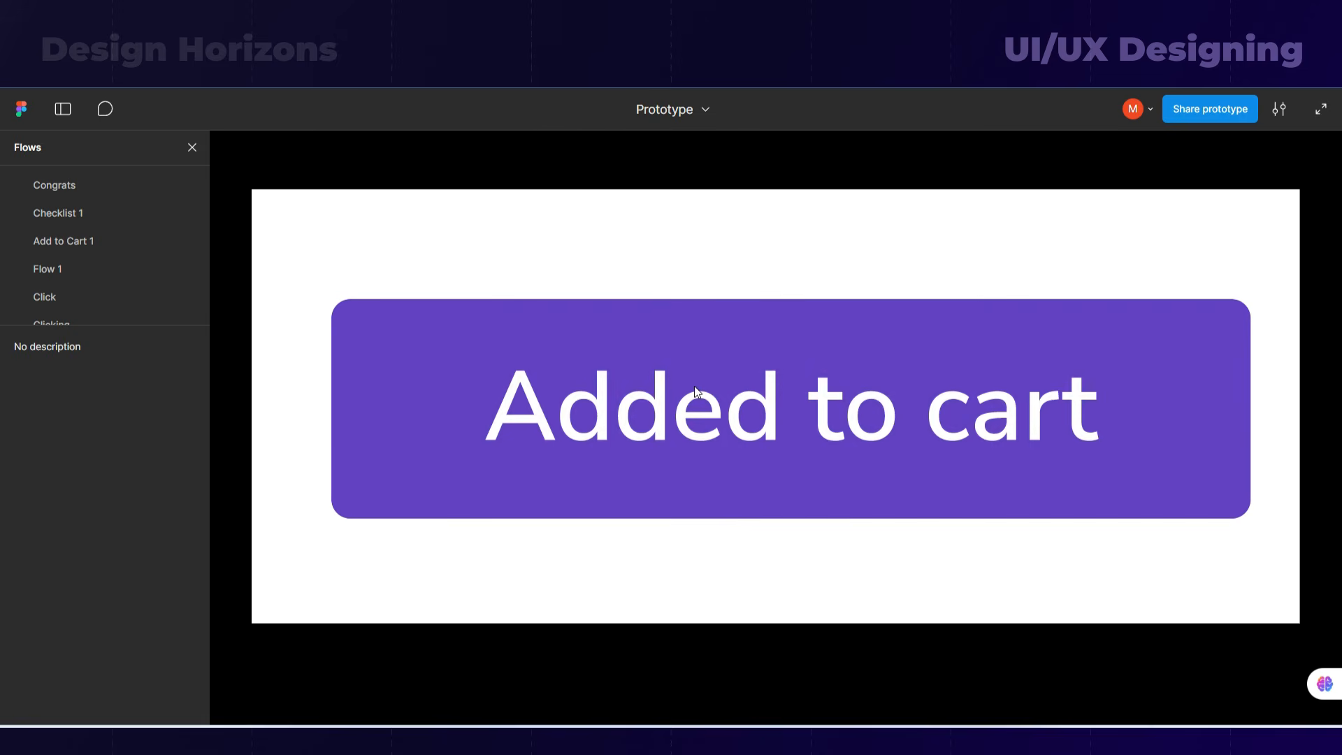
left_click(694, 386)
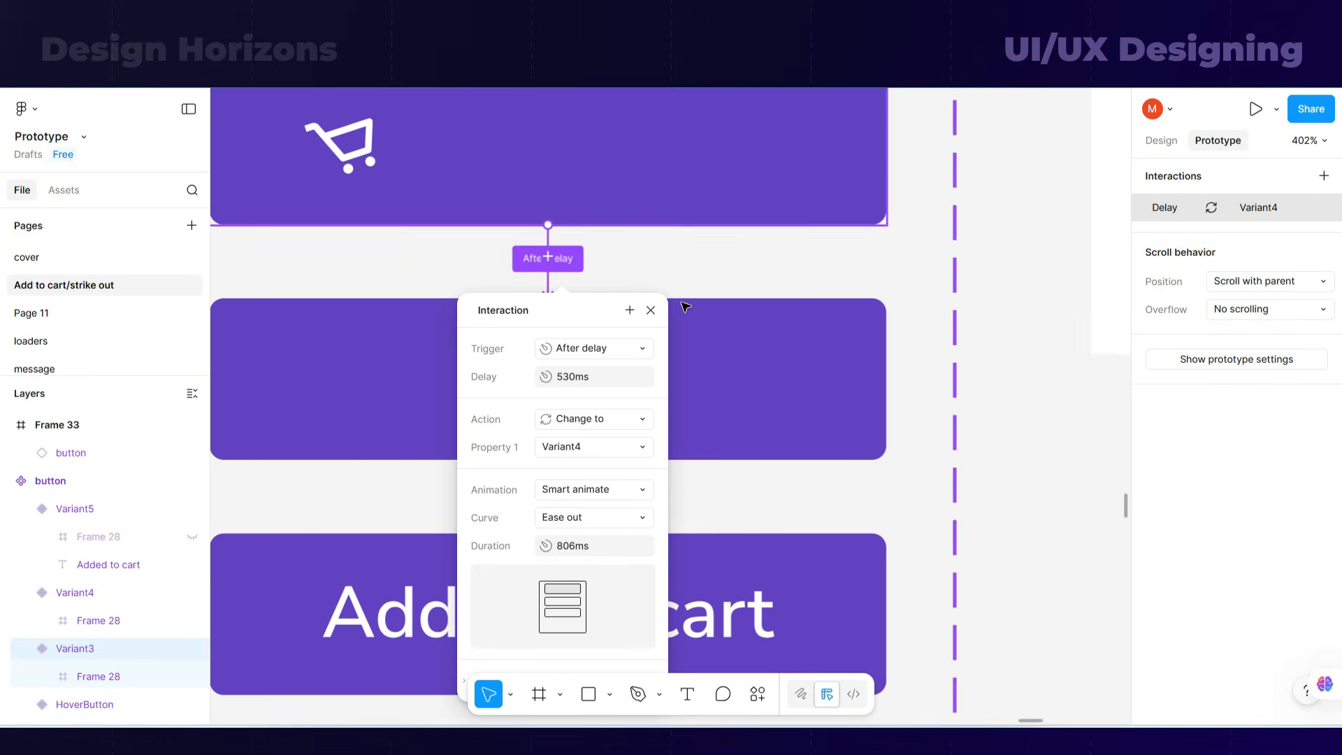
- Change the animation curve of the Variant4 to Variant5 After delay interaction to Custom spring
left_click(733, 483)
left_click(569, 493)
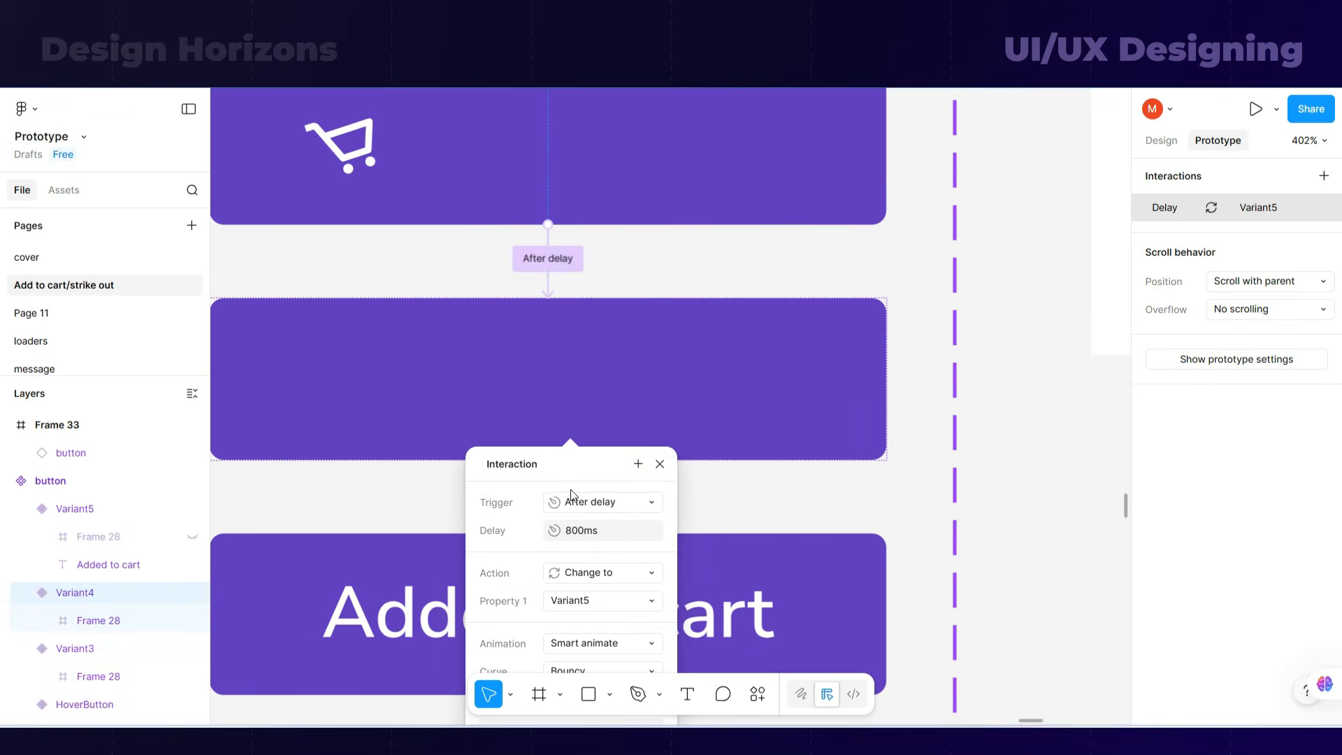
left_click_drag(595, 458, 852, 264)
left_click(896, 473)
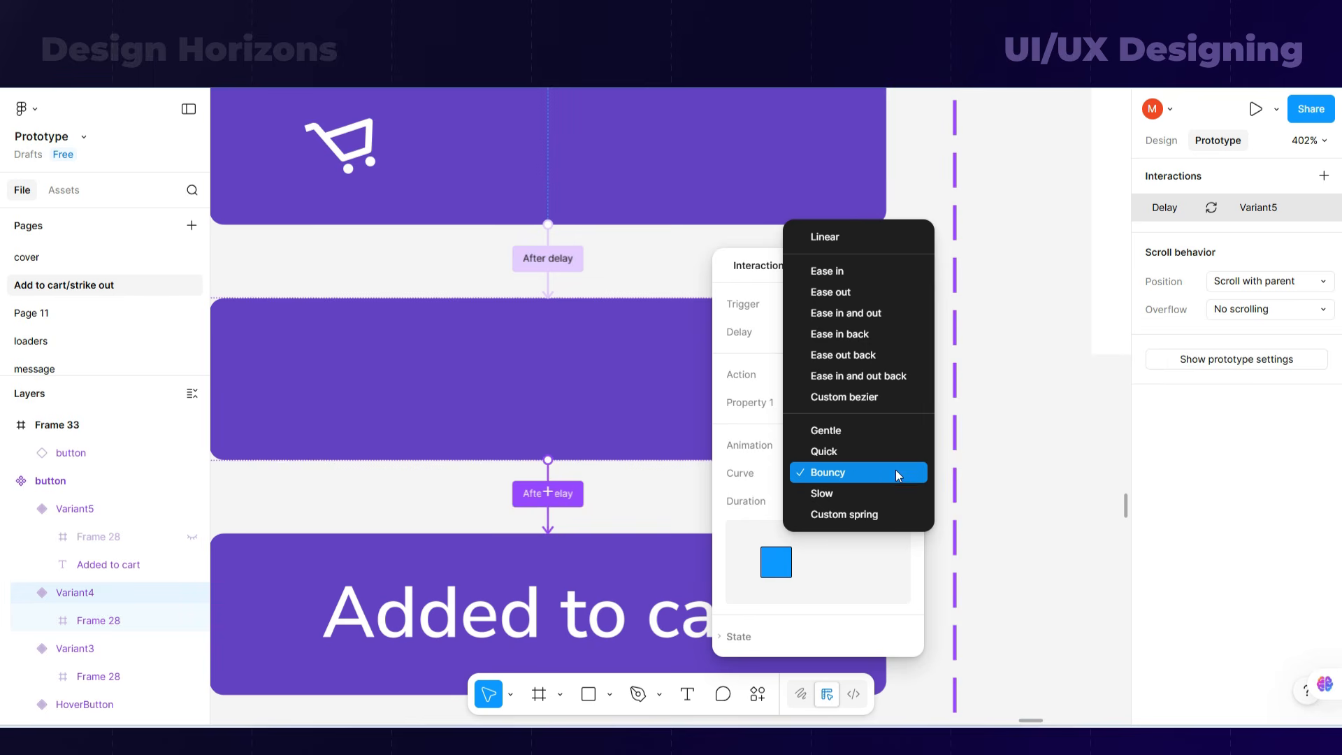
left_click(875, 428)
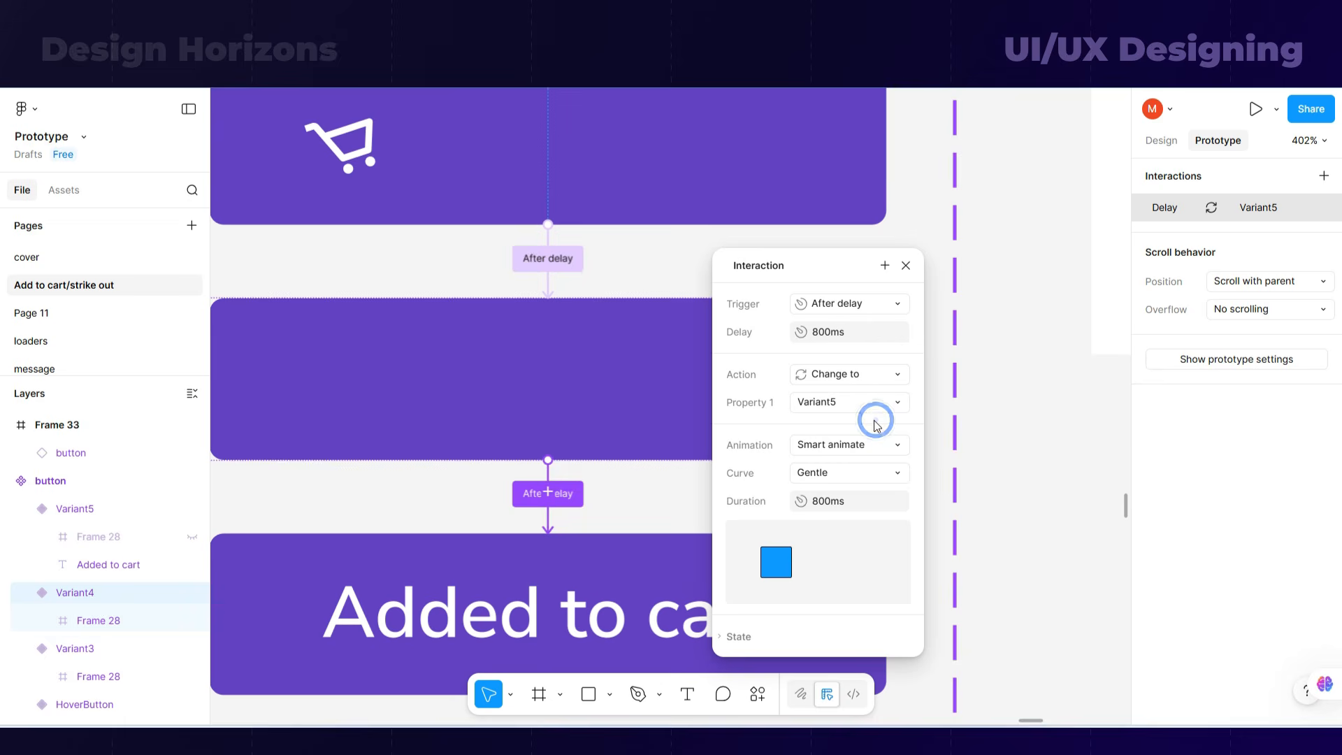
left_click(888, 475)
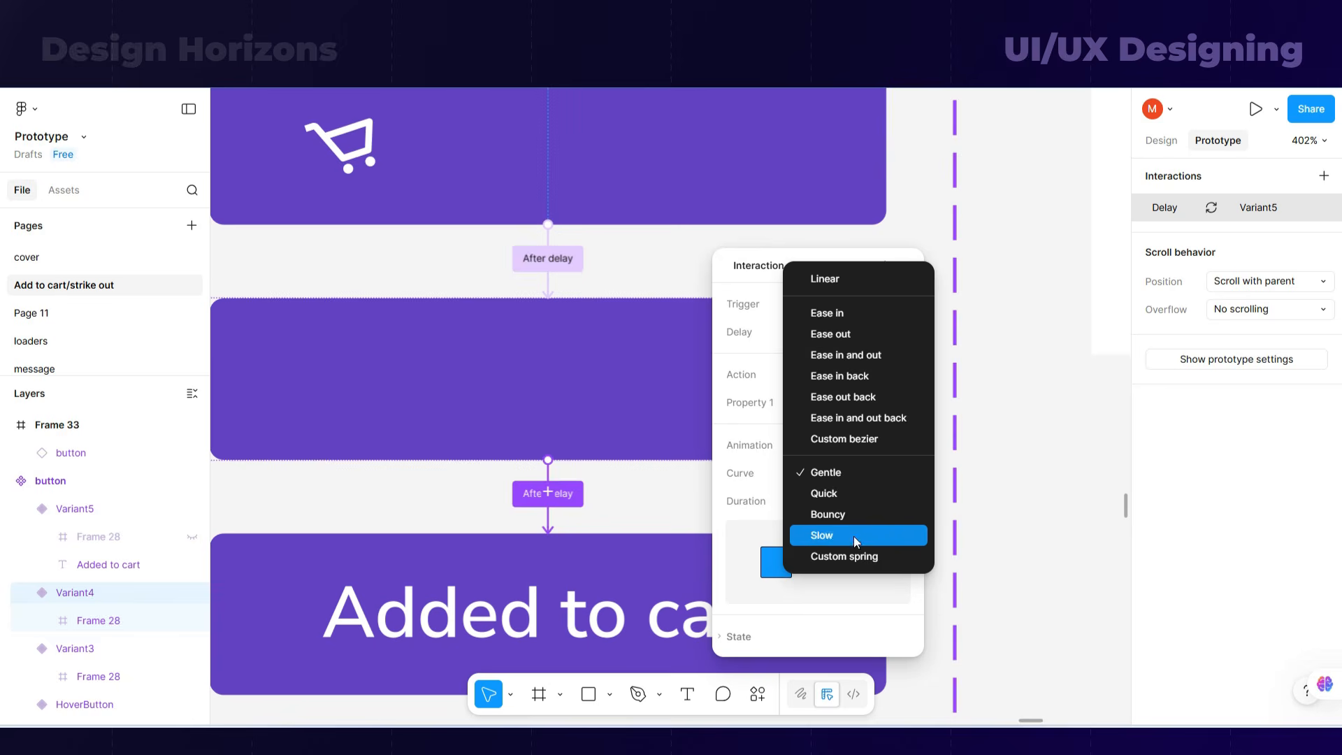
left_click(857, 557)
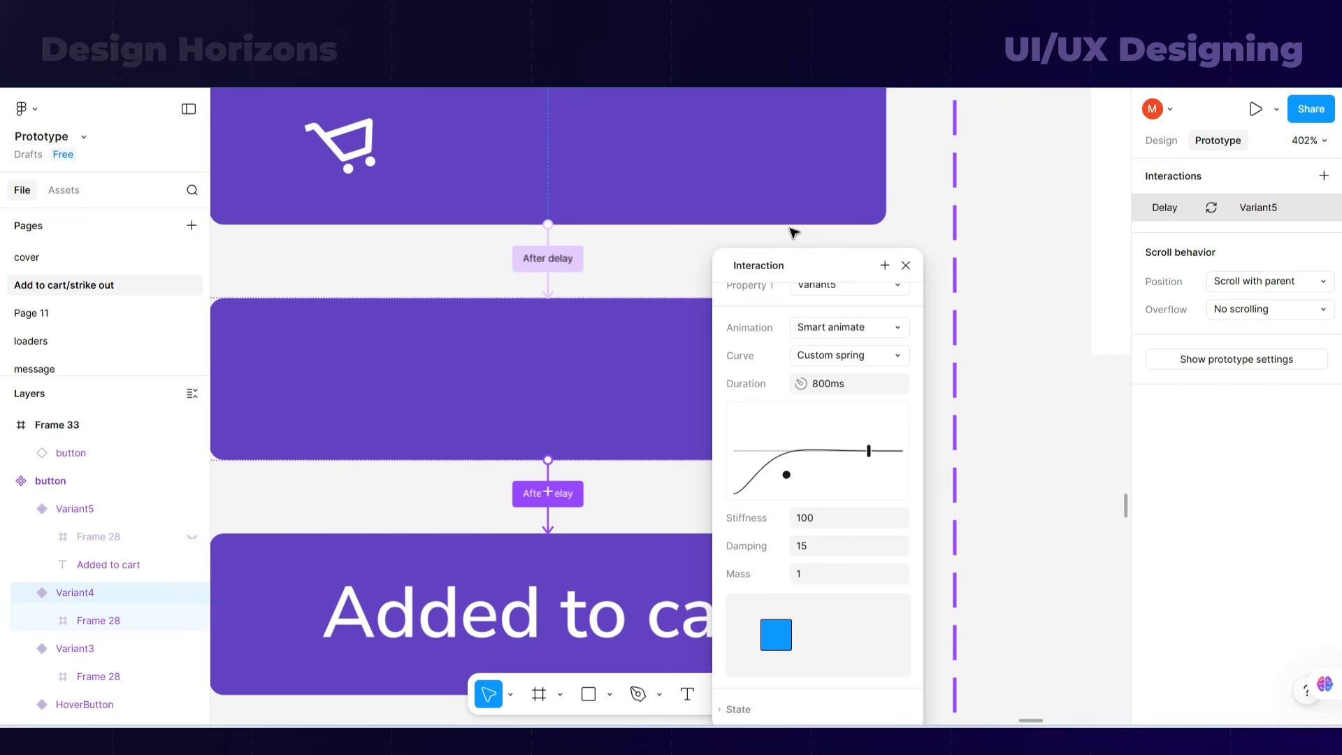
- Reshape the custom spring curve to stiffness 378 and damping 11.5, and test the button in the prototype preview
left_click_drag(804, 262, 970, 259)
left_click_drag(951, 473, 929, 435)
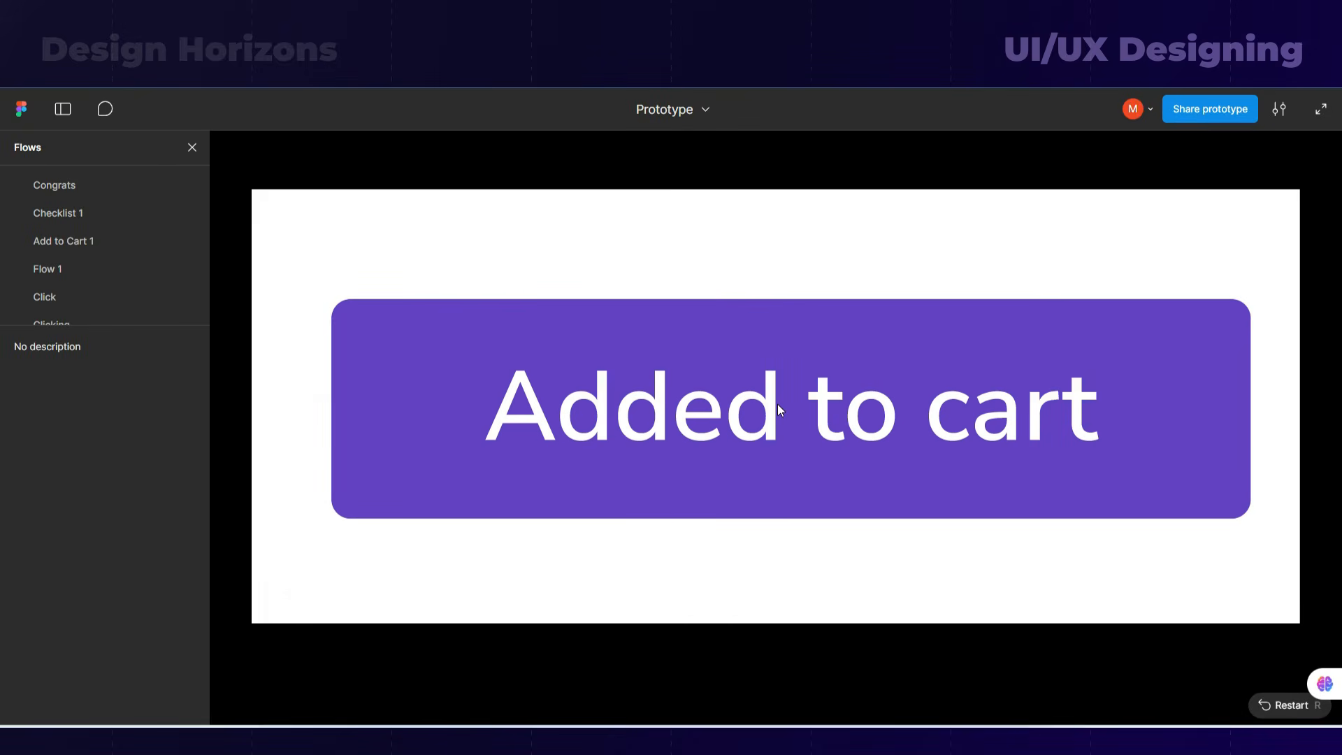
left_click(779, 406)
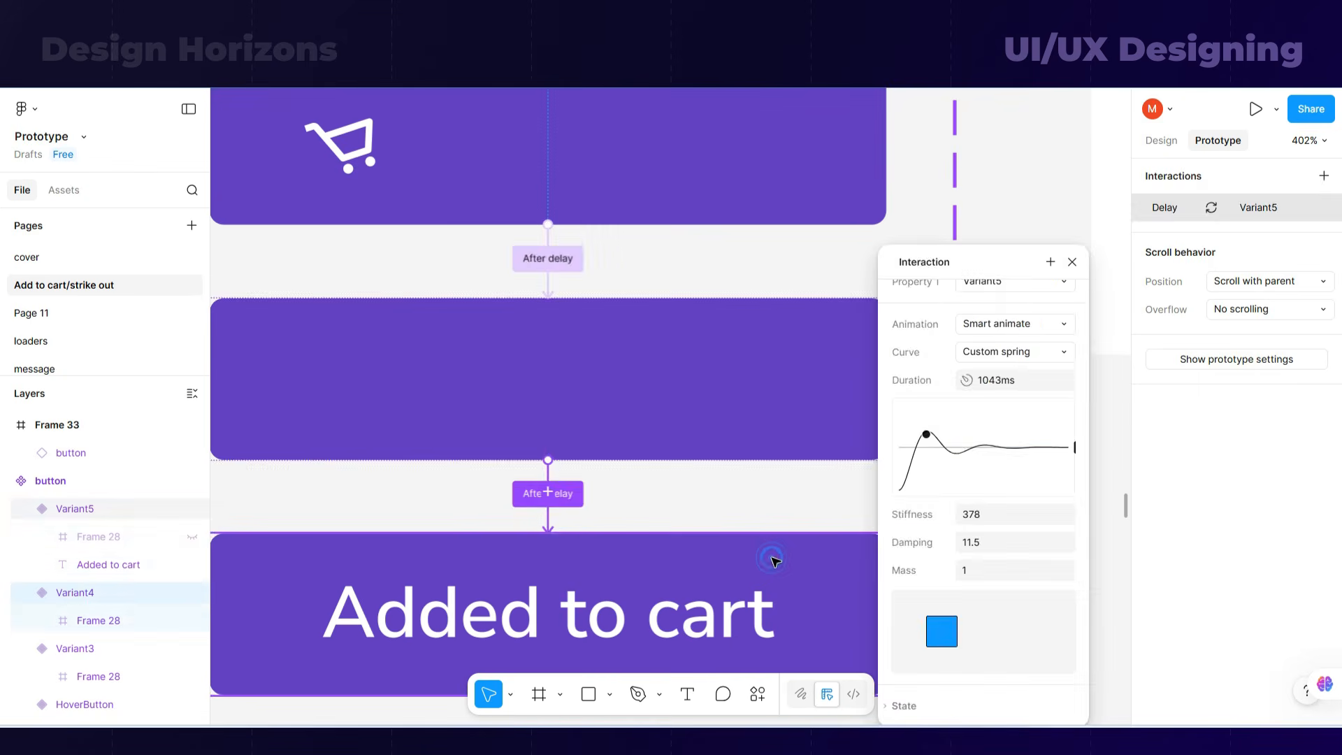
- Remove the auto layout from Variant5
left_click(778, 557)
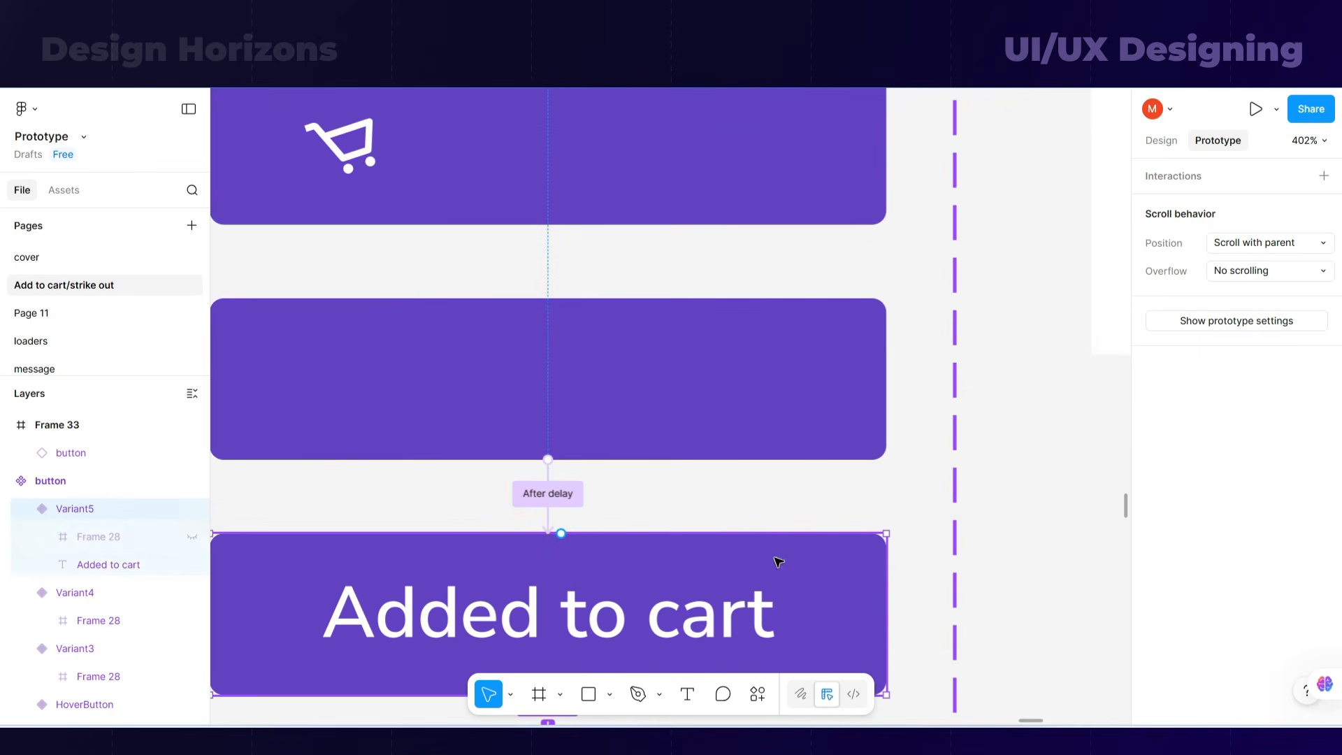
left_click(1164, 140)
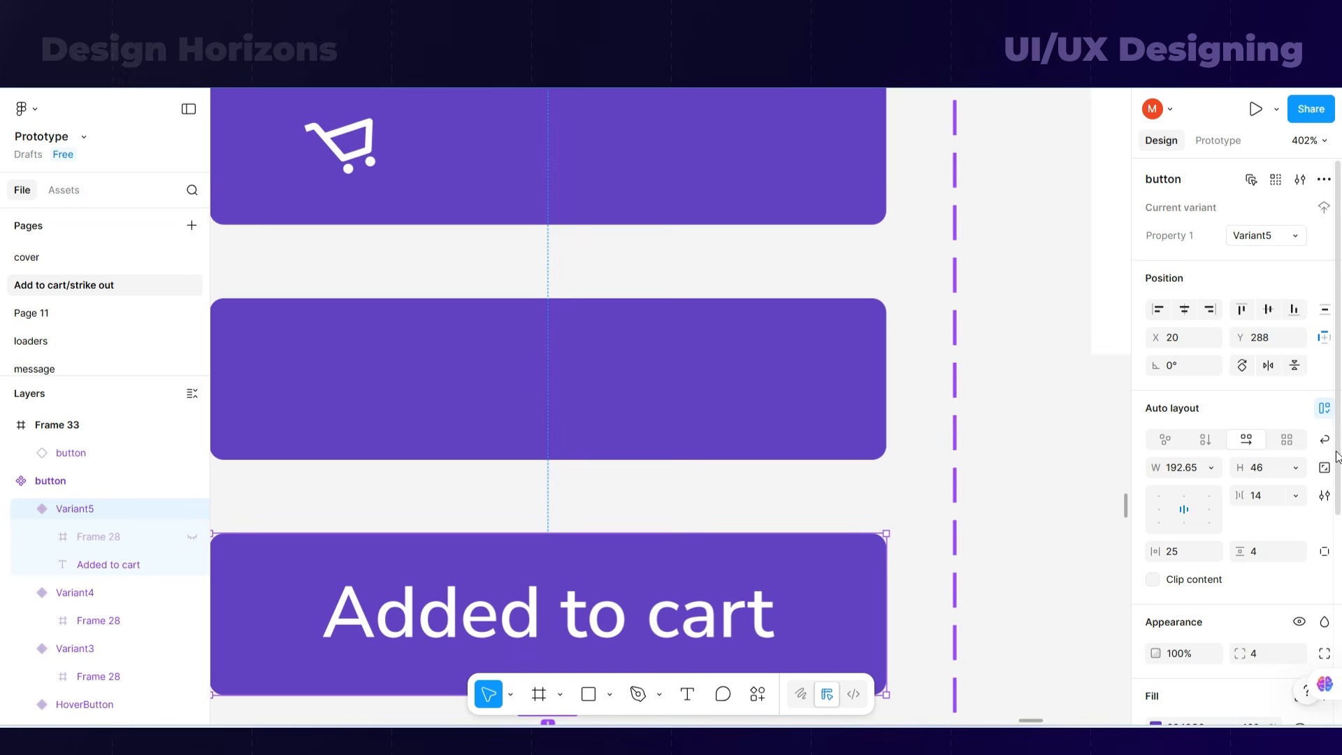
left_click(1324, 408)
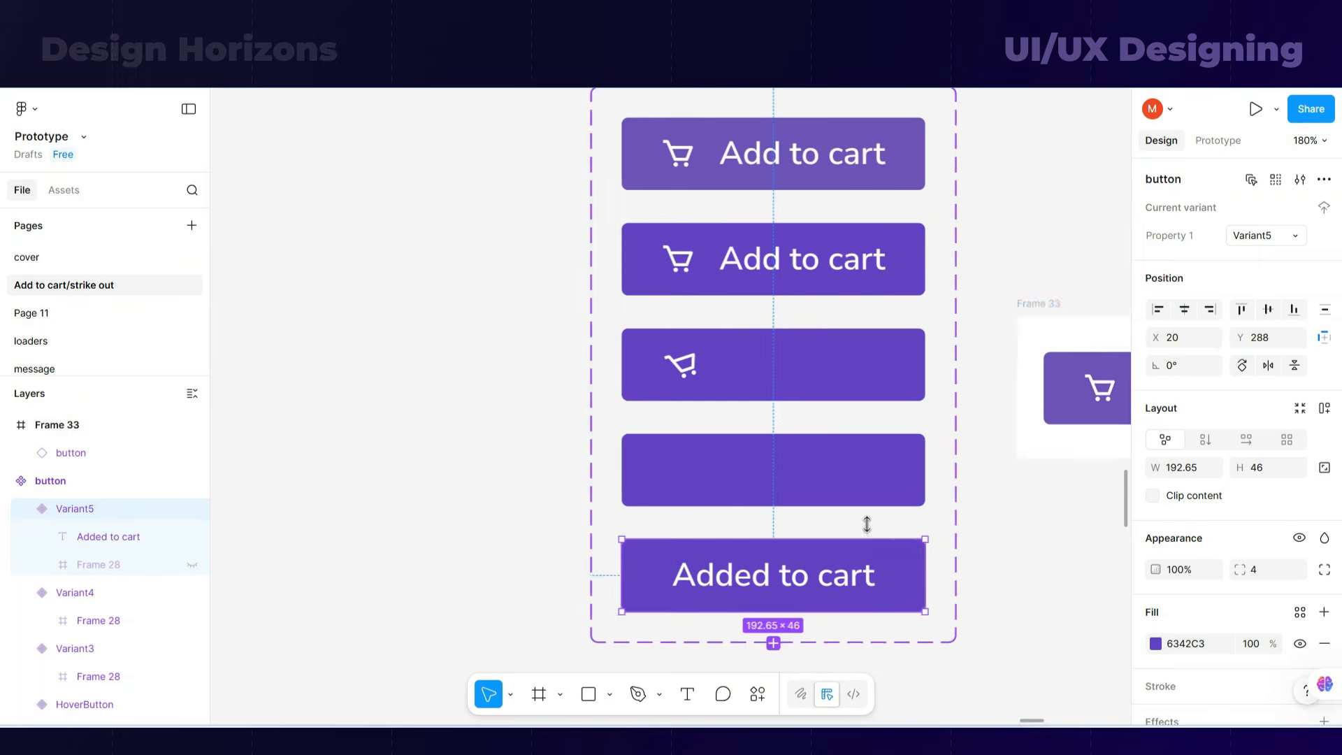
- Present Frame 33 as a prototype and scale the preview to Fill screen
left_click(1047, 323)
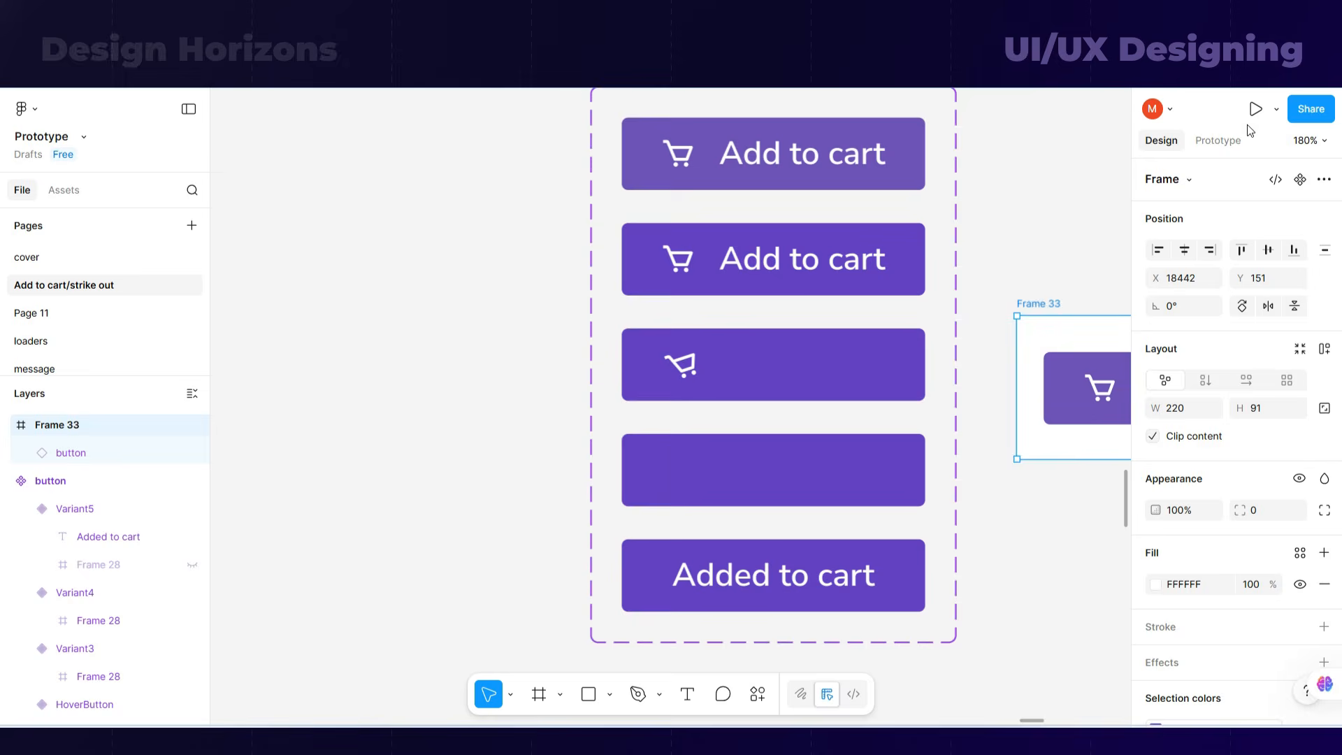
left_click(1255, 111)
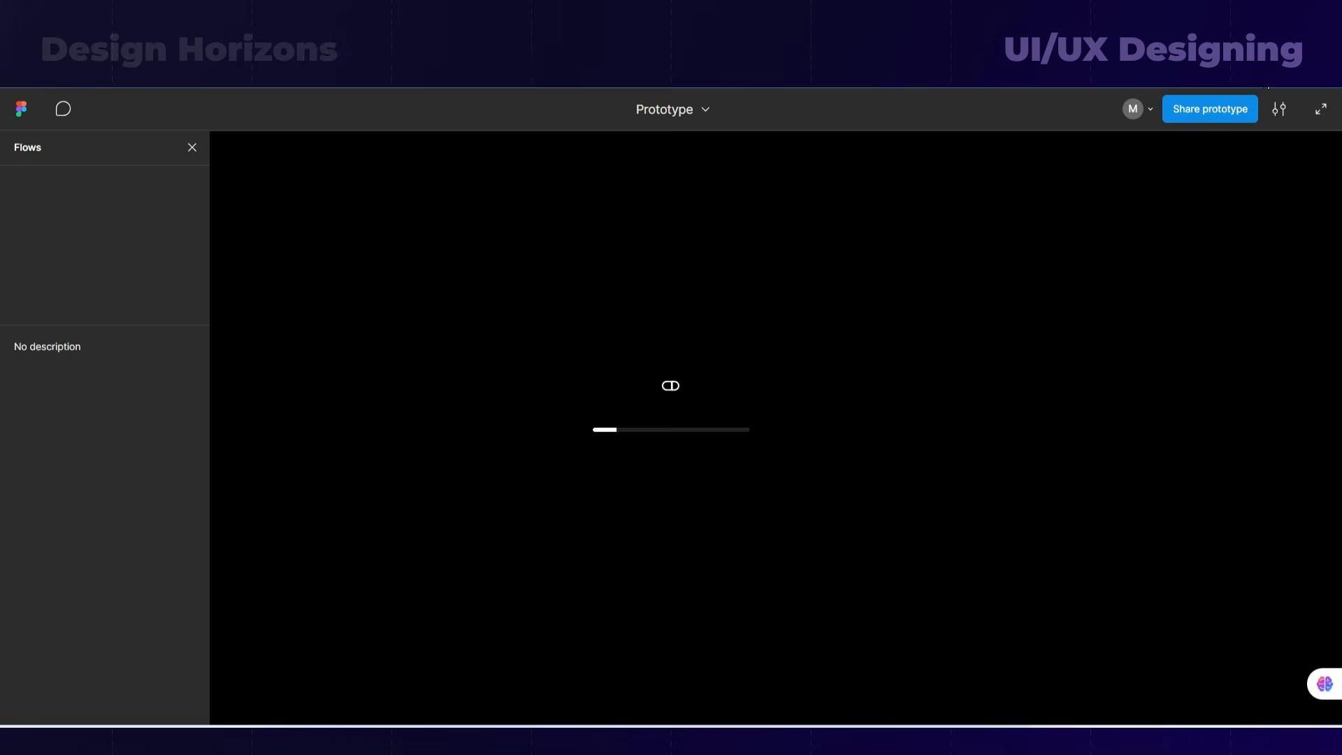
left_click(1280, 109)
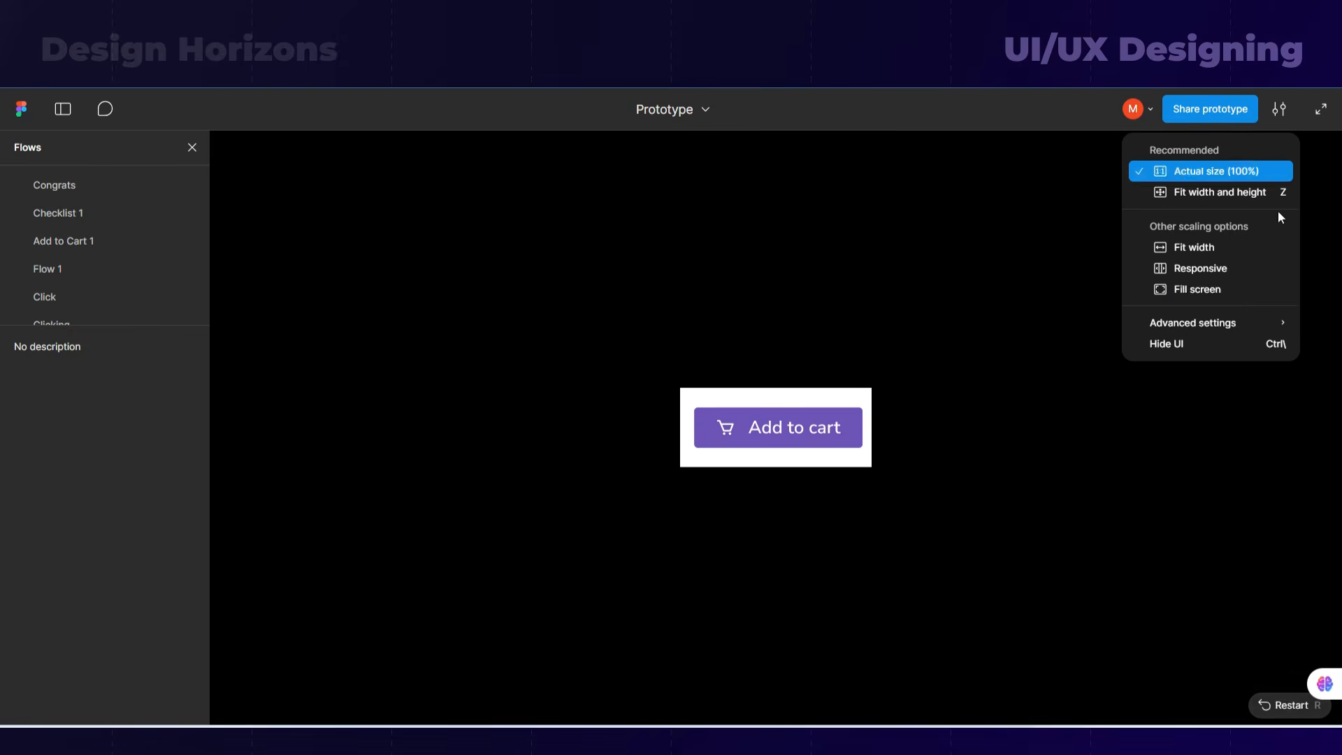
left_click(1258, 291)
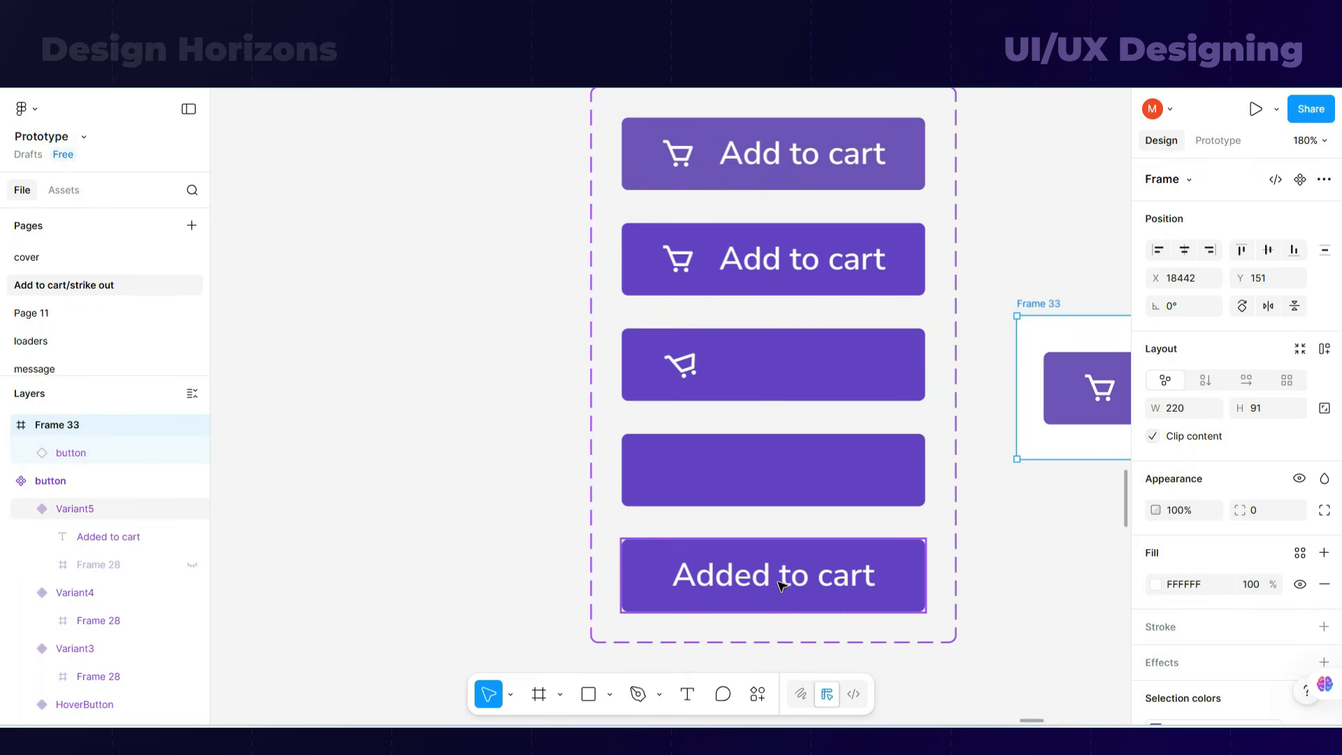
- Copy the "Added to cart" text from Variant5 into Variant4 at the same centred position
double_click(782, 586)
left_click(846, 497)
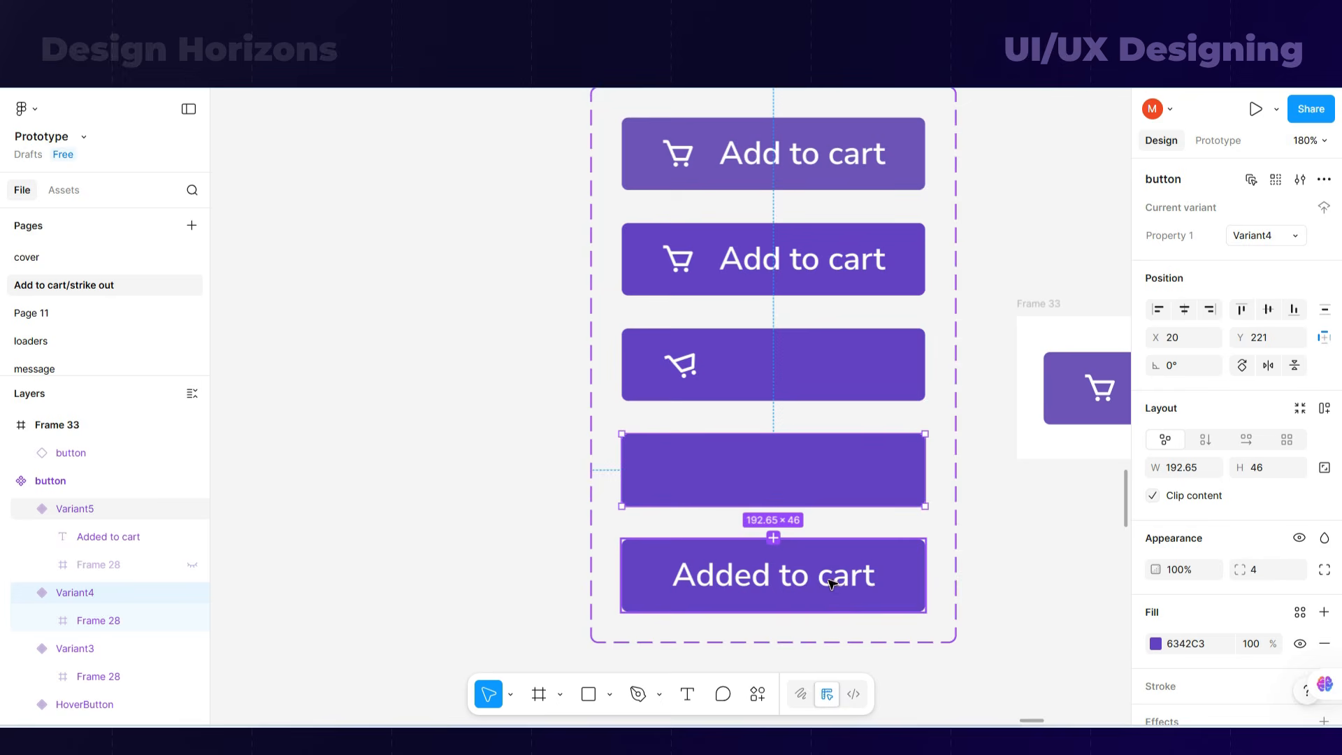
scroll(836, 559, "down", 1)
scroll(842, 539, "up", 3)
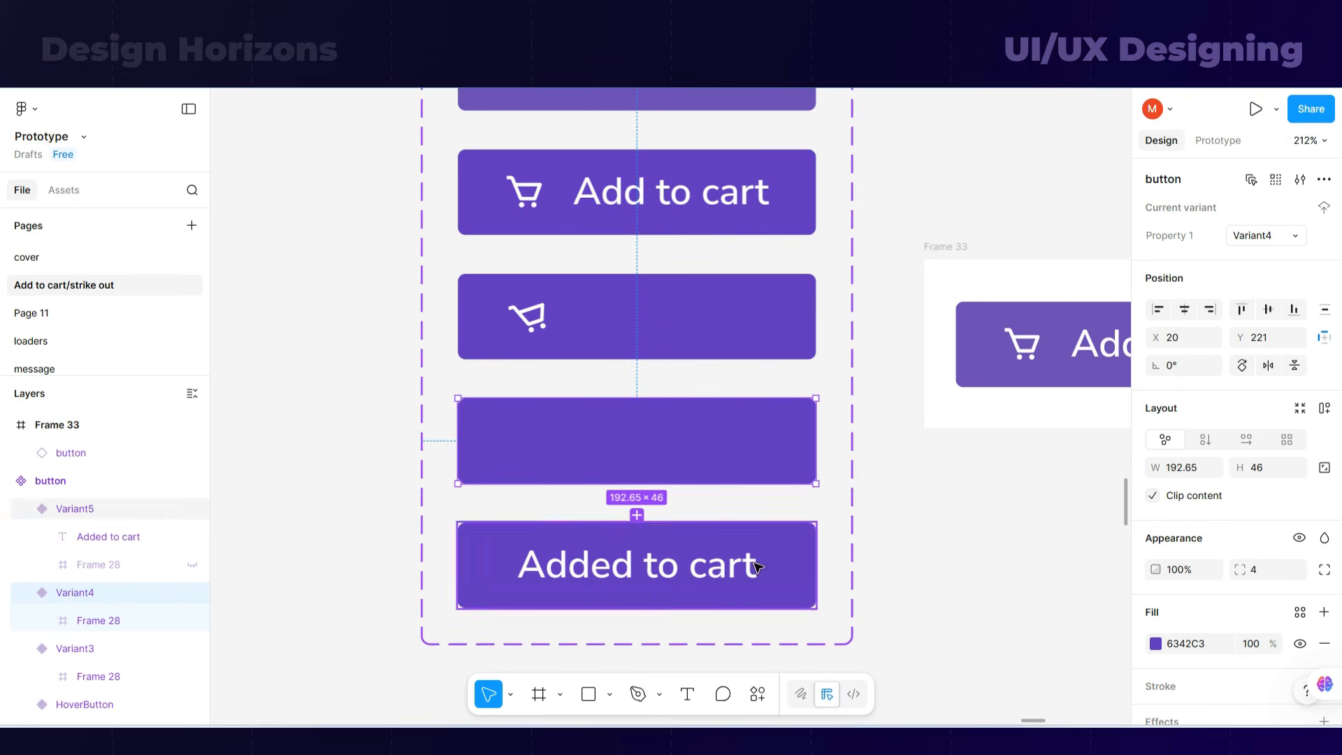
double_click(710, 574)
left_click(661, 455)
type("Added to cart")
left_click_drag(757, 472, 716, 455)
key("ctrl+z")
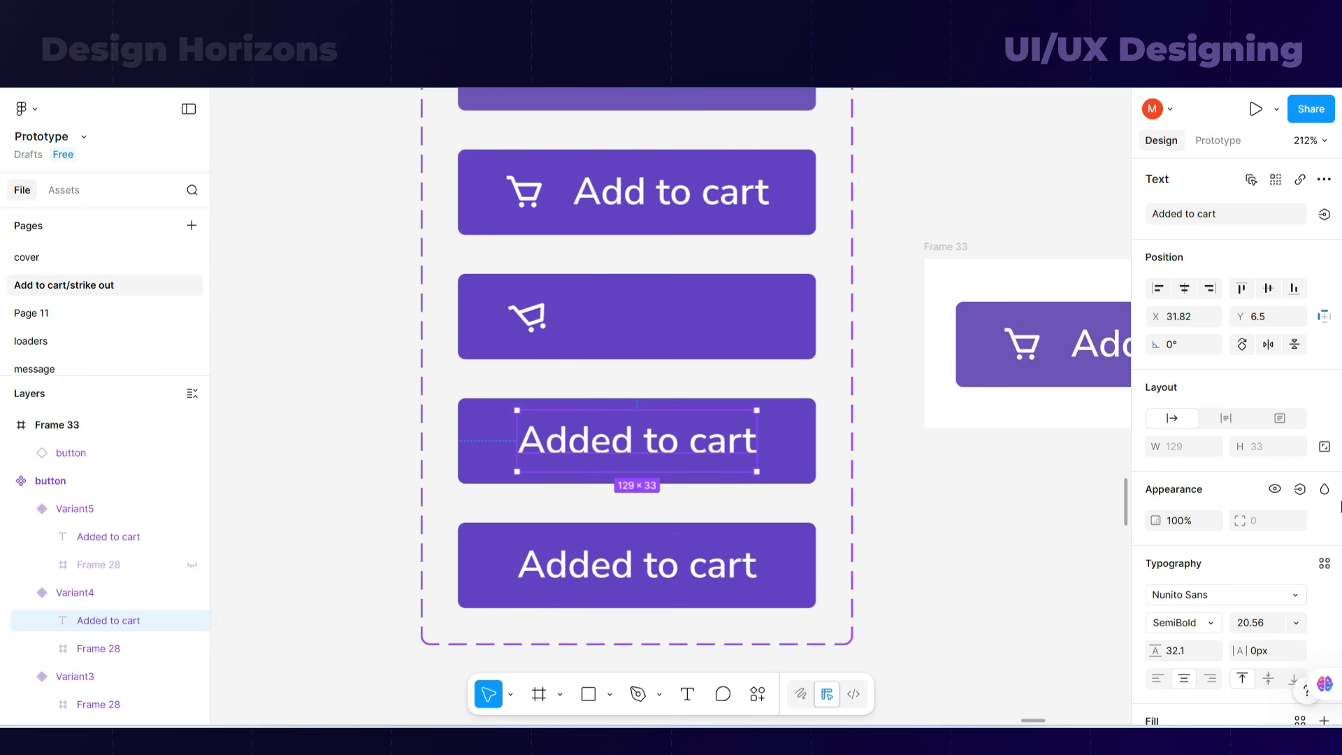
- Move the "Added to cart" text in Variant4 horizontally to X 212, beyond the button's right edge
key("k")
mouse_move(698, 443)
left_mouse_down()
mouse_move(715, 482)
mouse_move(674, 449)
left_mouse_up()
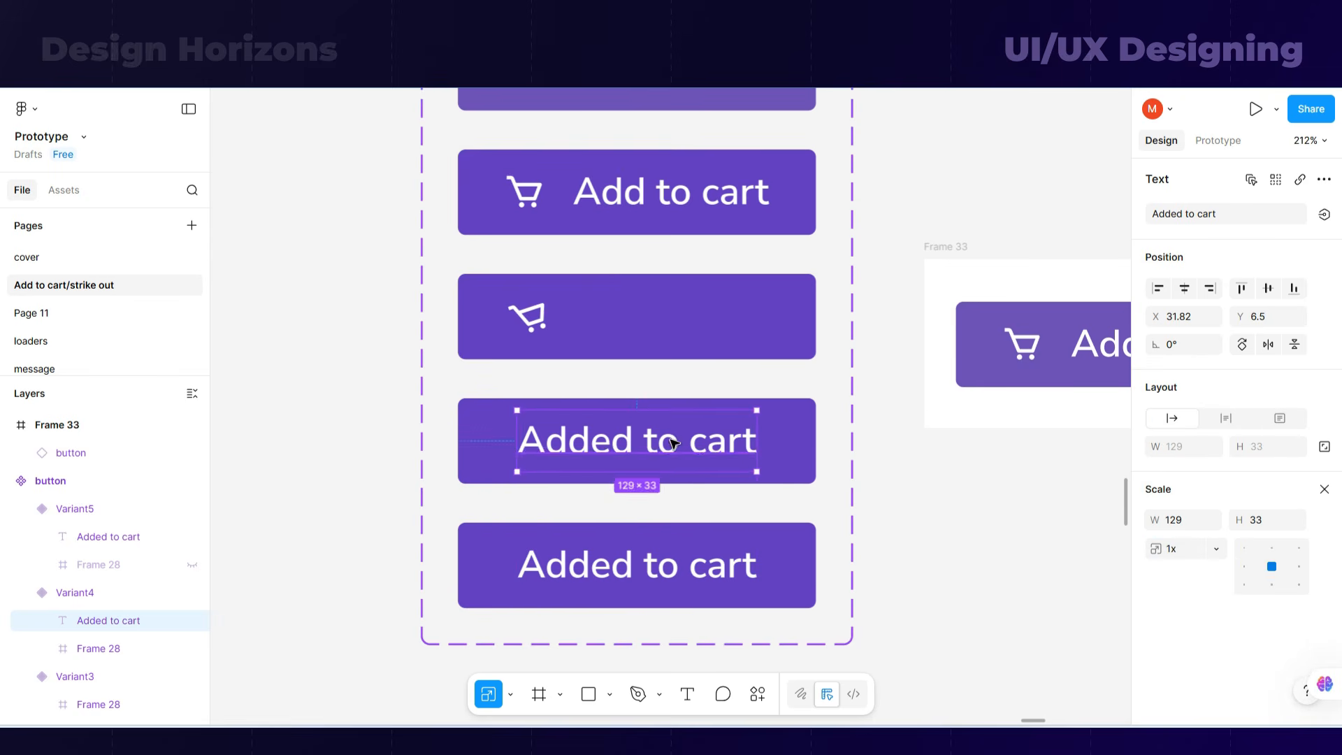
key("shift+Right")
key("shift+Right")
key("shift+Right")
key("shift+Right")
key("shift+Right")
key("shift+Right")
key("shift+Right")
key("shift+Right")
key("shift+Right")
key("shift+Right")
key("shift+Right")
key("shift+Right")
key("shift+Right")
key("shift+Right")
key("shift+Right")
key("shift+Right")
key("shift+Right")
key("shift+Right")
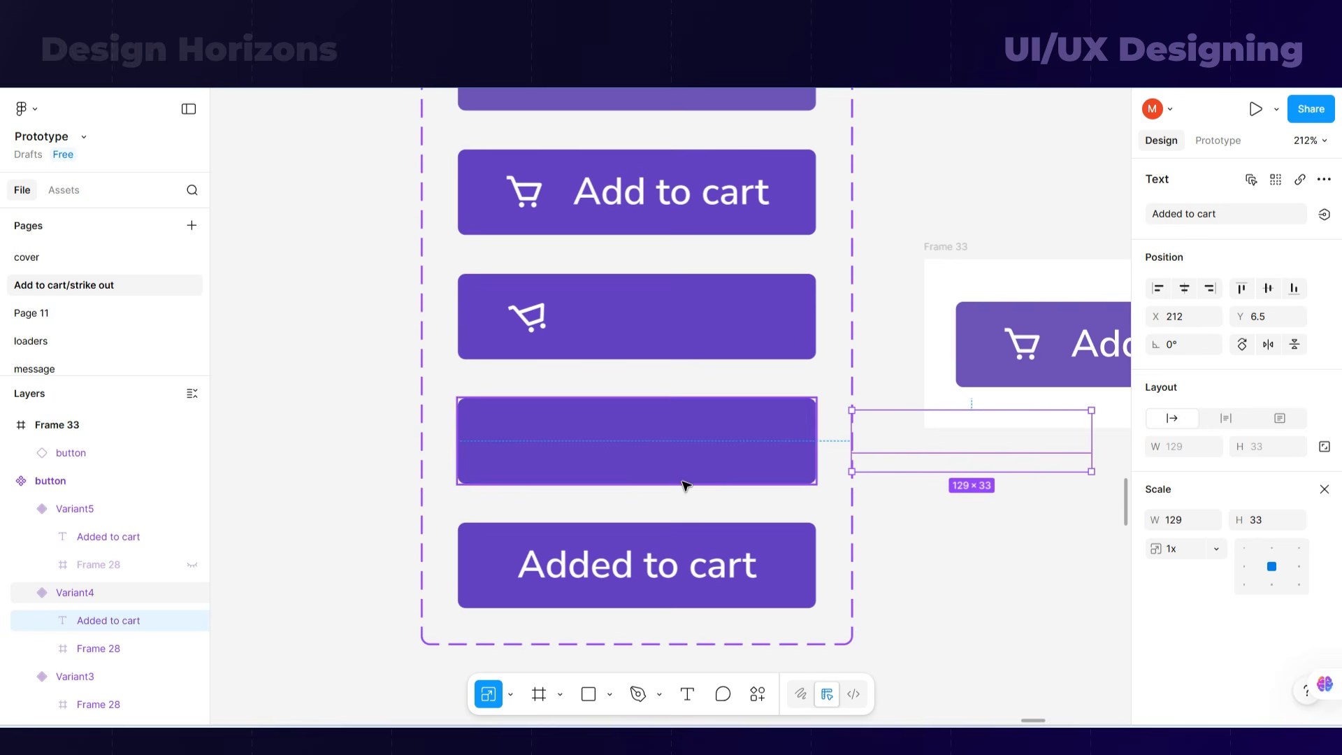
left_click(1324, 490)
- Reduce the font size of Variant4's off-button text to 11 and test the button in the prototype preview
scroll(1256, 538, "down", 3)
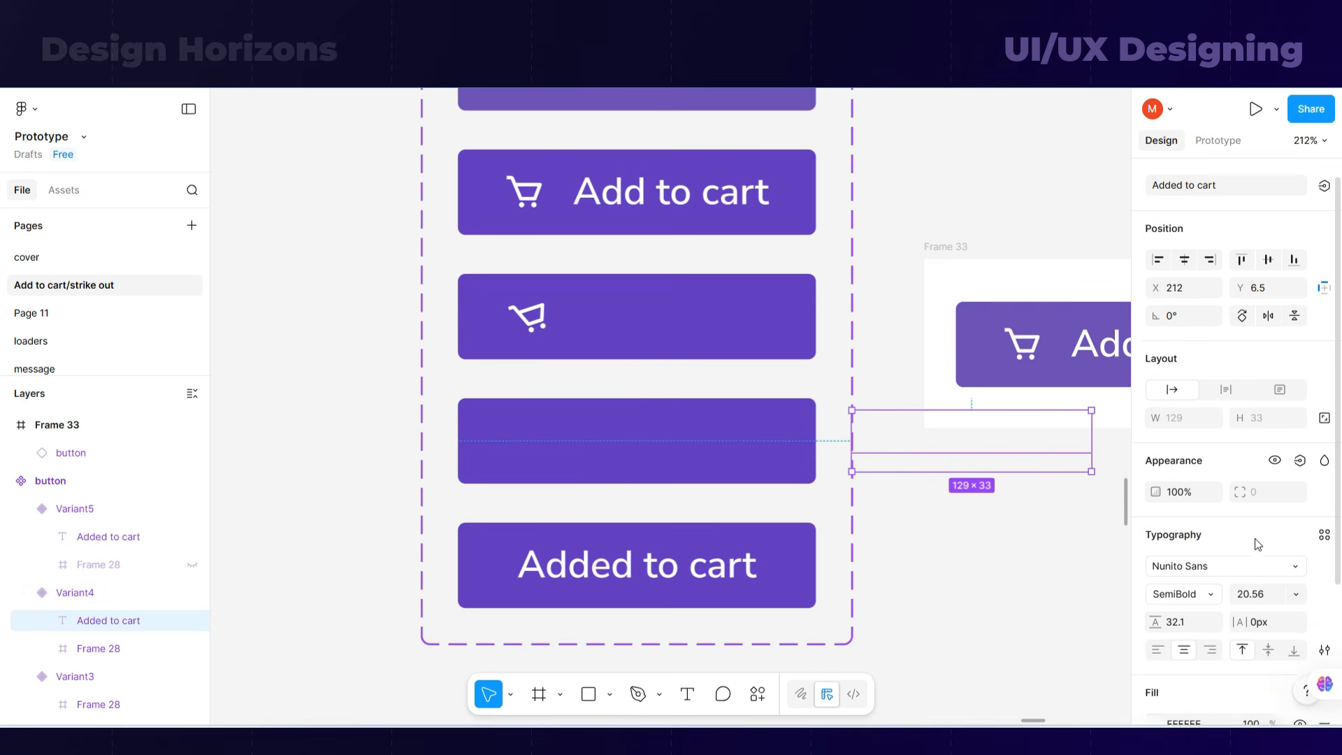
scroll(1170, 601, "down", 3)
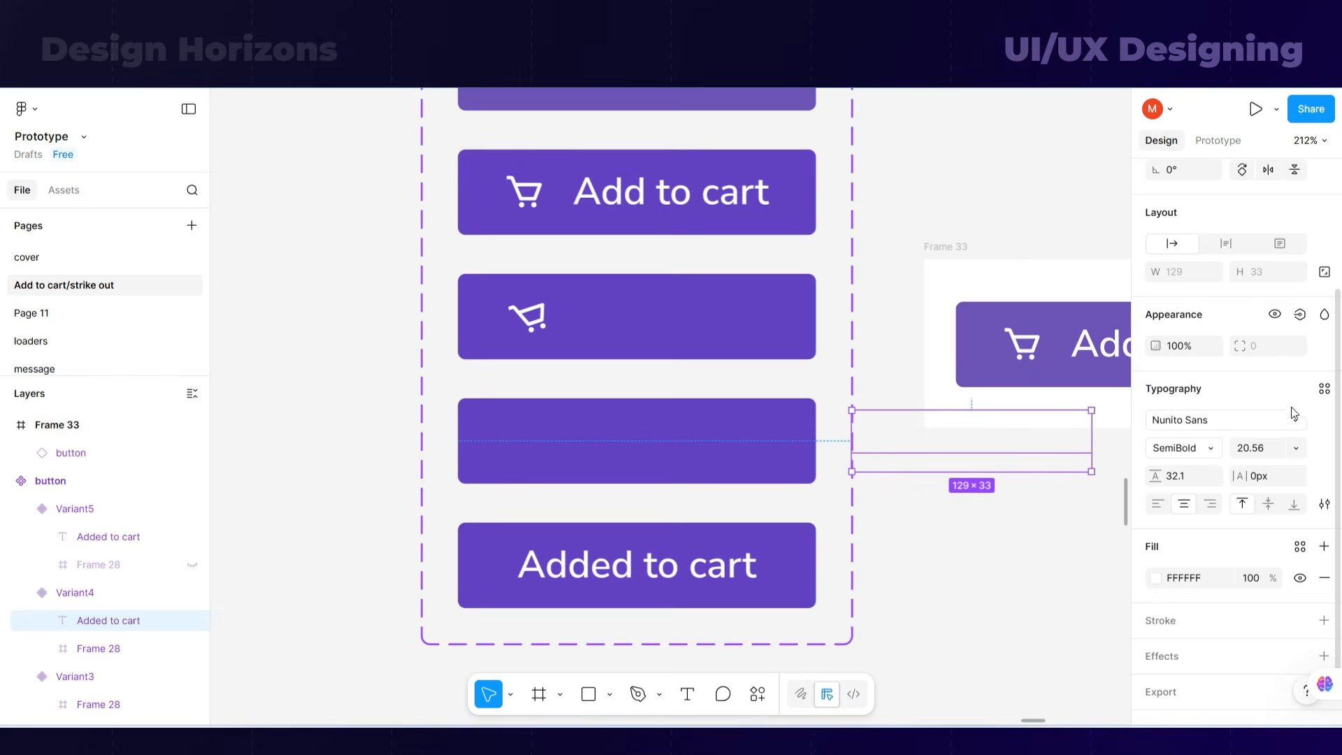
left_click(1297, 453)
left_click(1302, 367)
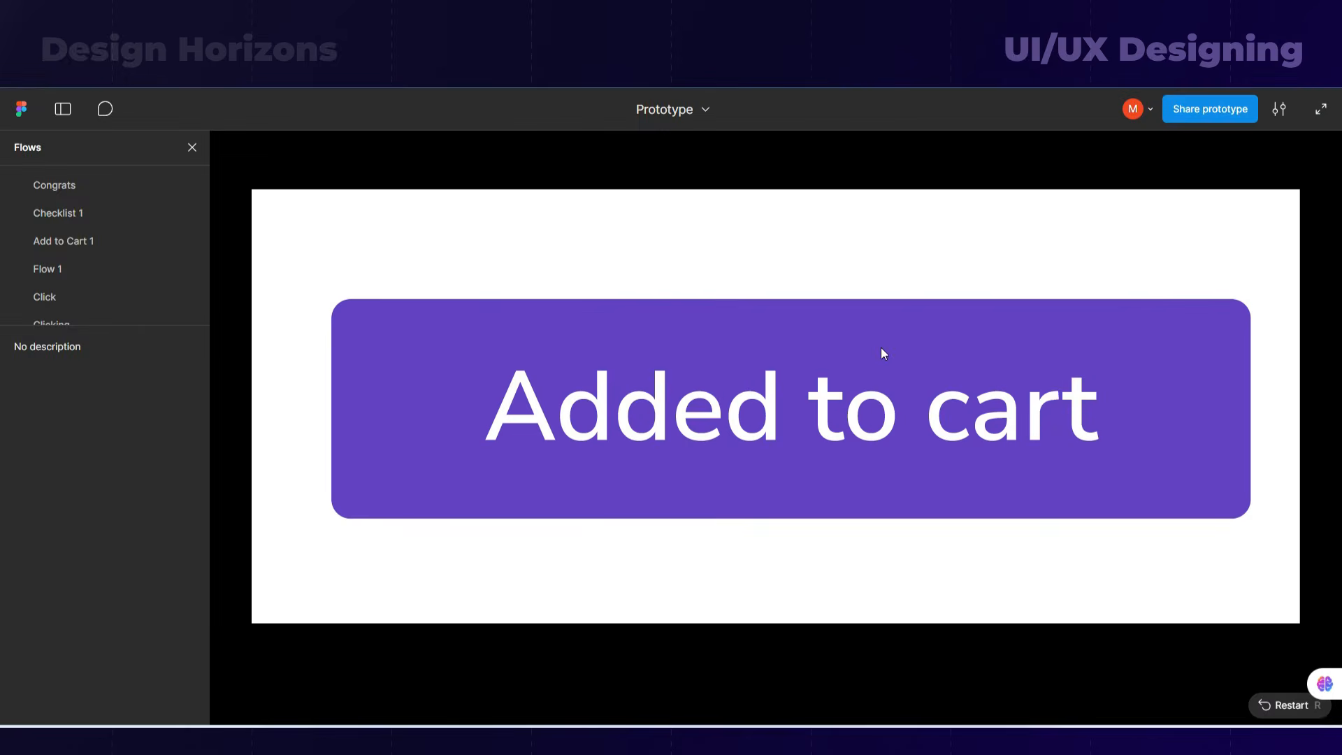
left_click(881, 346)
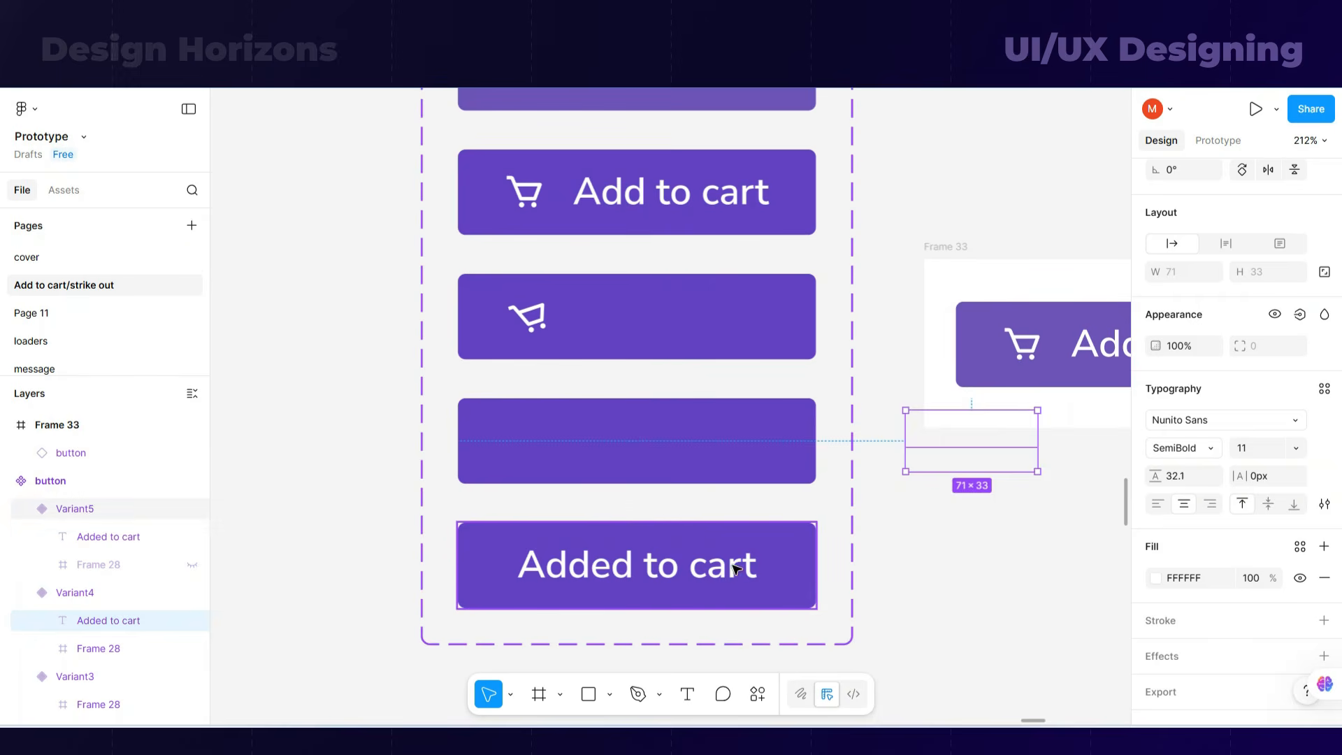
- Change the curve of Variant4's after-delay interaction to Bouncy and replay the button in the prototype preview
left_click(736, 568)
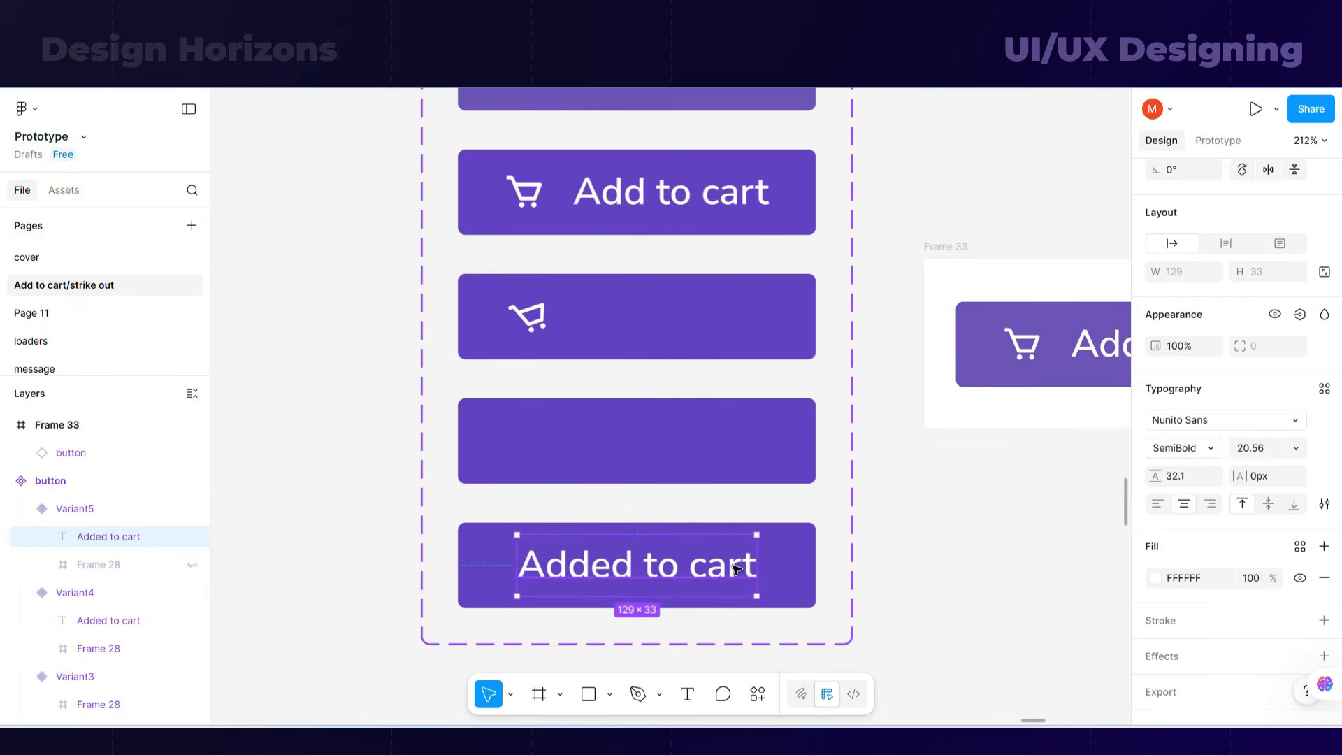
left_click(746, 432)
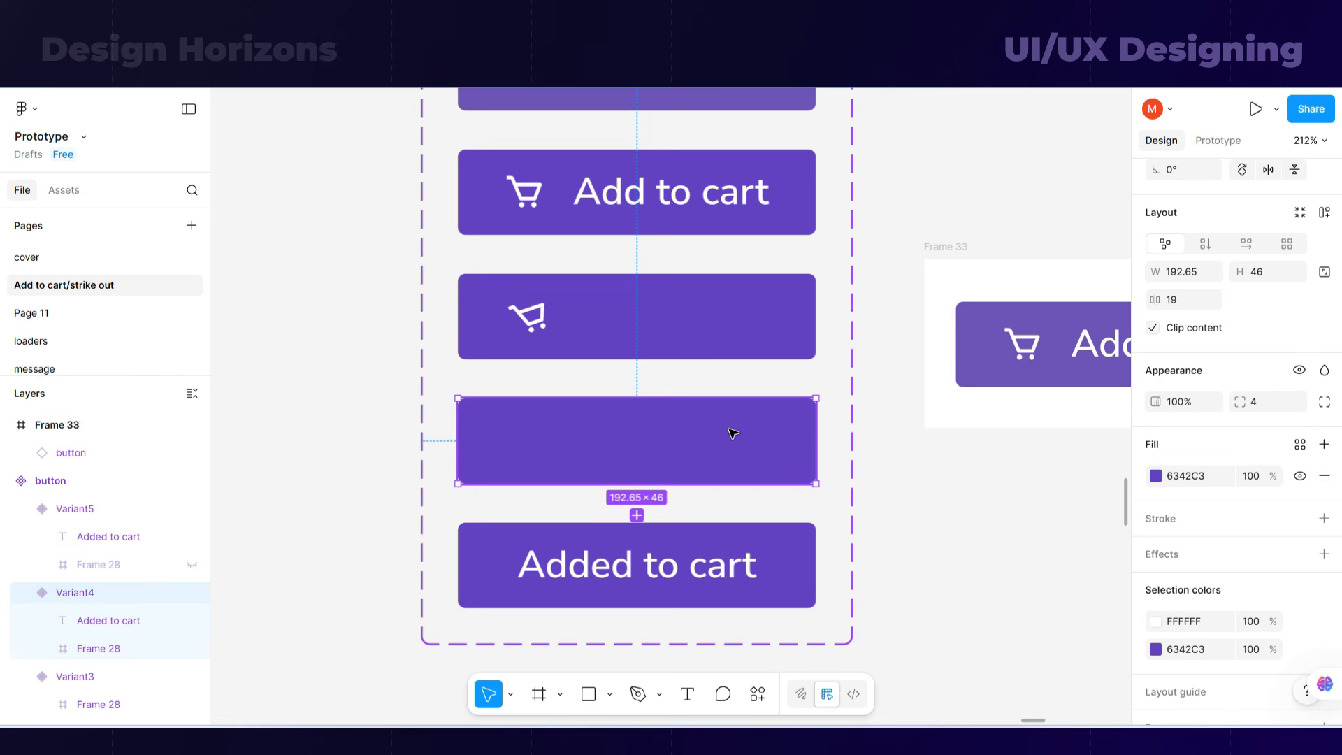
left_click(689, 502)
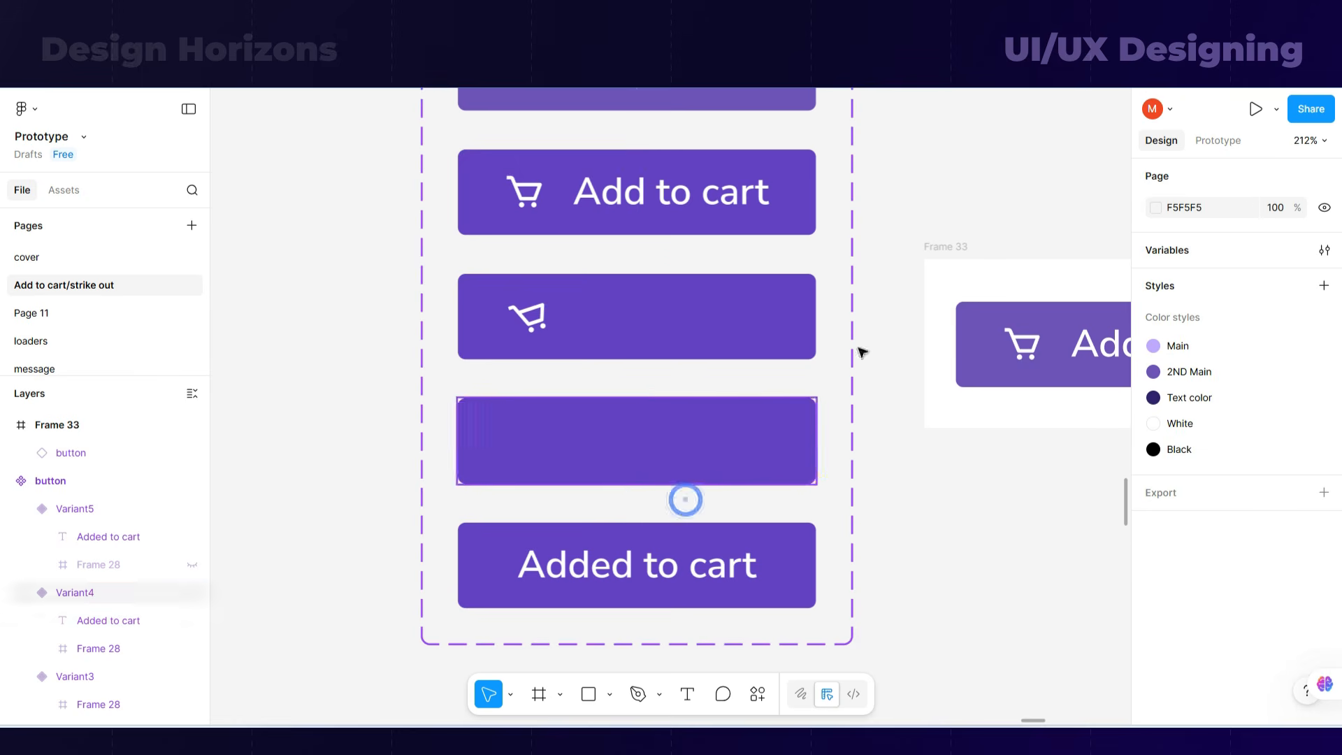
left_click(1218, 139)
left_click(637, 501)
left_click_drag(691, 464, 1003, 214)
left_click(1000, 303)
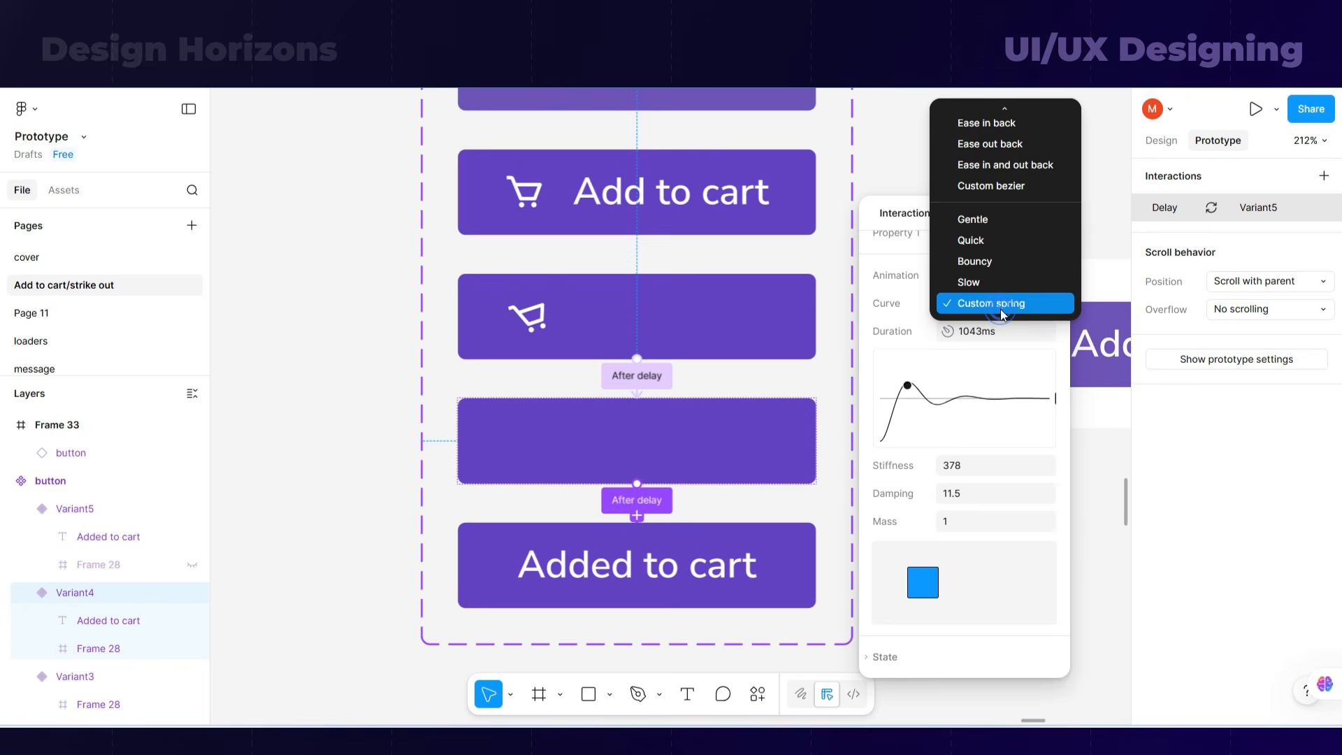
left_click(984, 264)
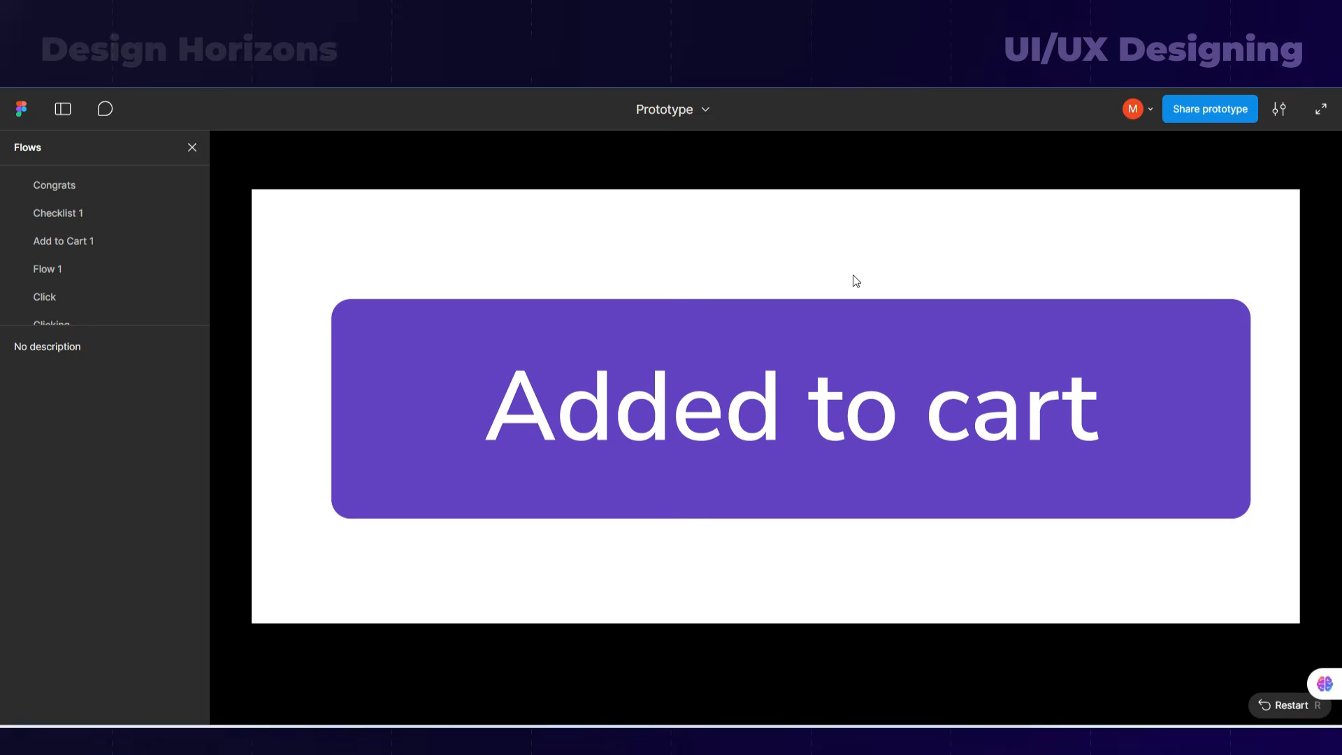
key("r")
left_click(796, 328)
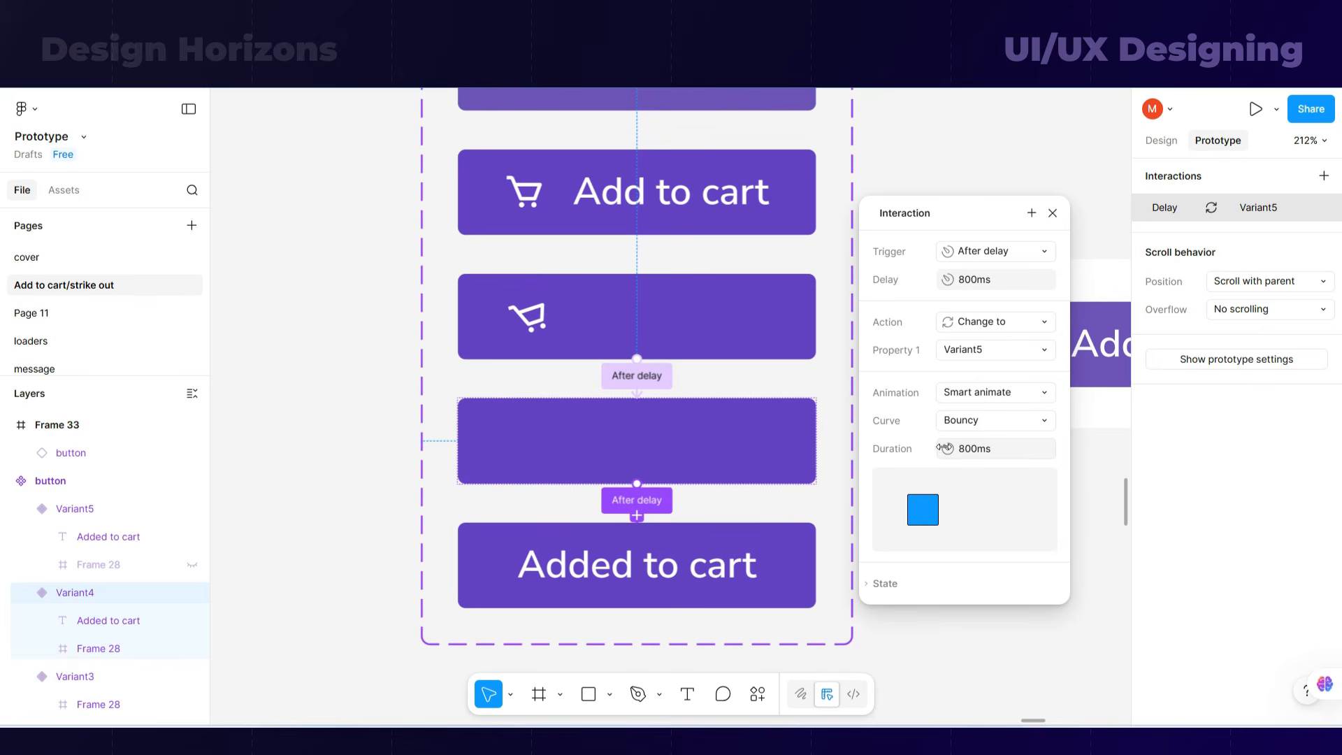
- Set the curve of the Variant4-to-Variant5 delay interaction to Gentle and test the button again in the prototype preview
left_click_drag(946, 448, 1013, 450)
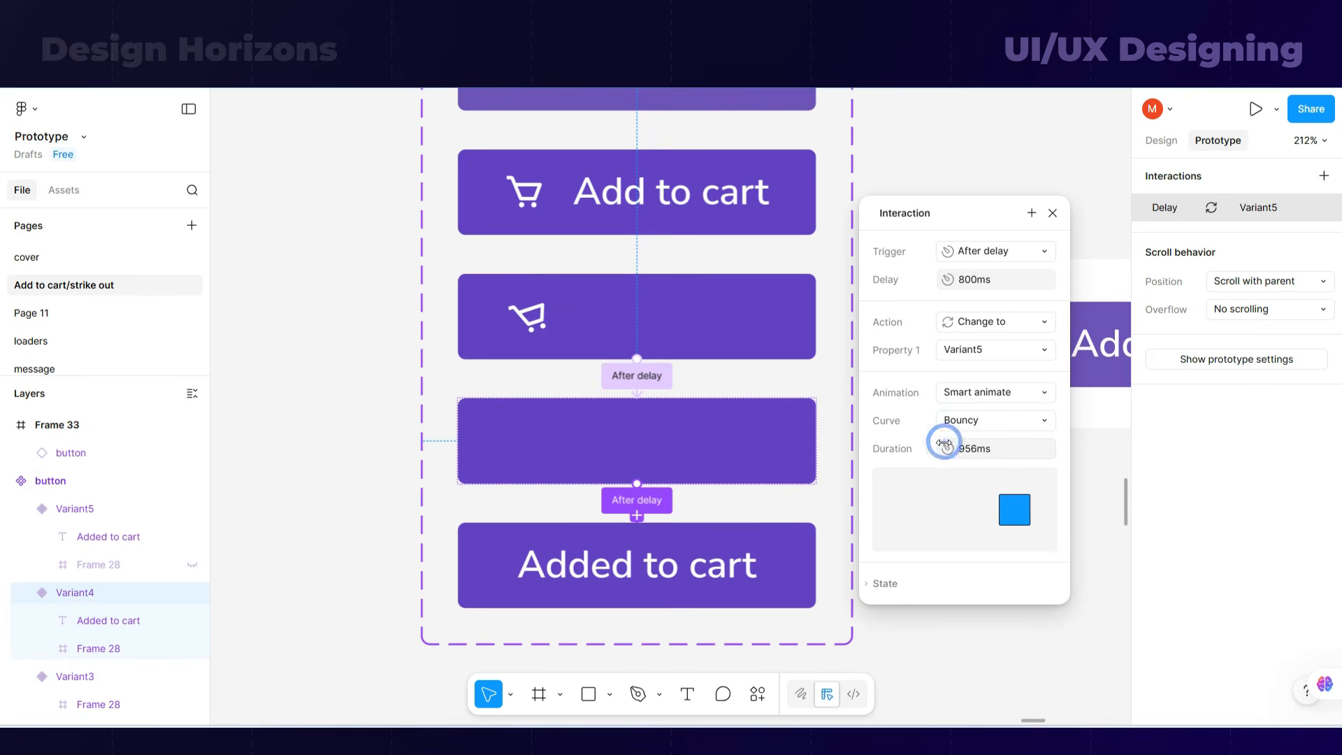
left_click(958, 423)
left_click(953, 371)
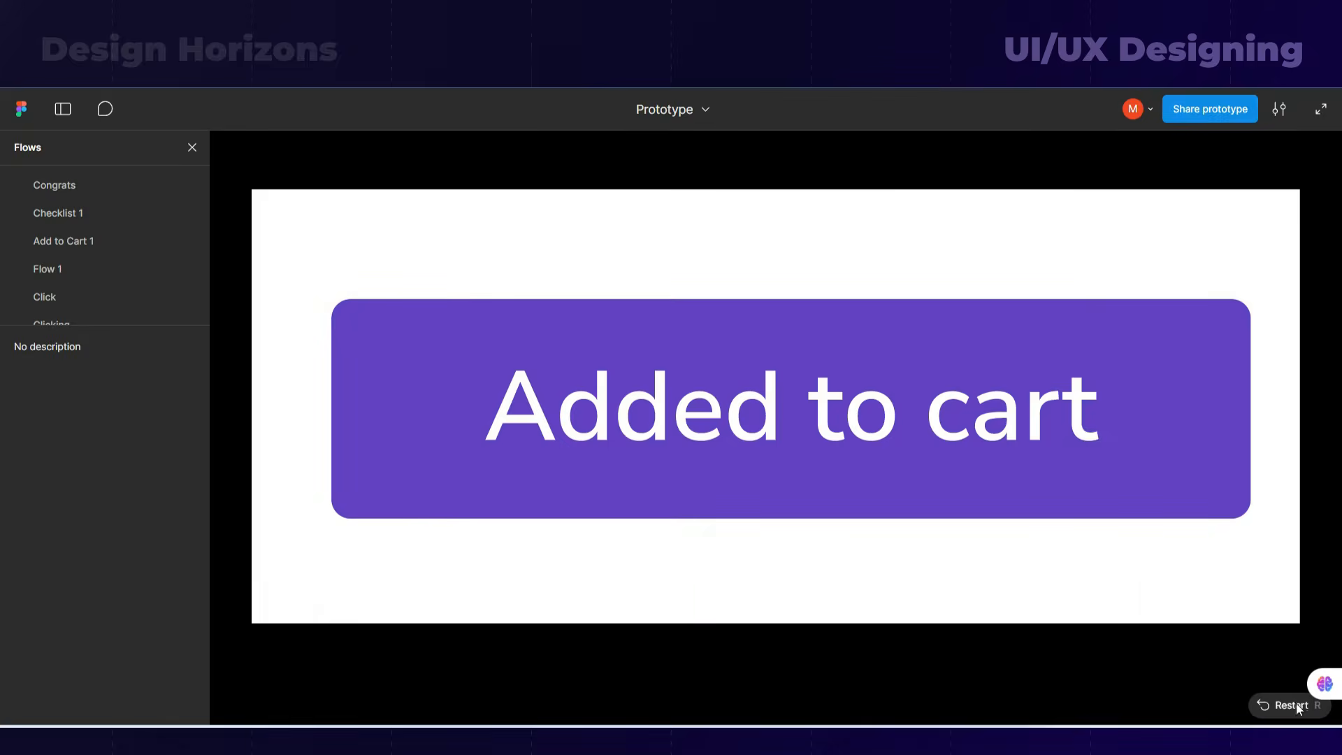
left_click(1293, 706)
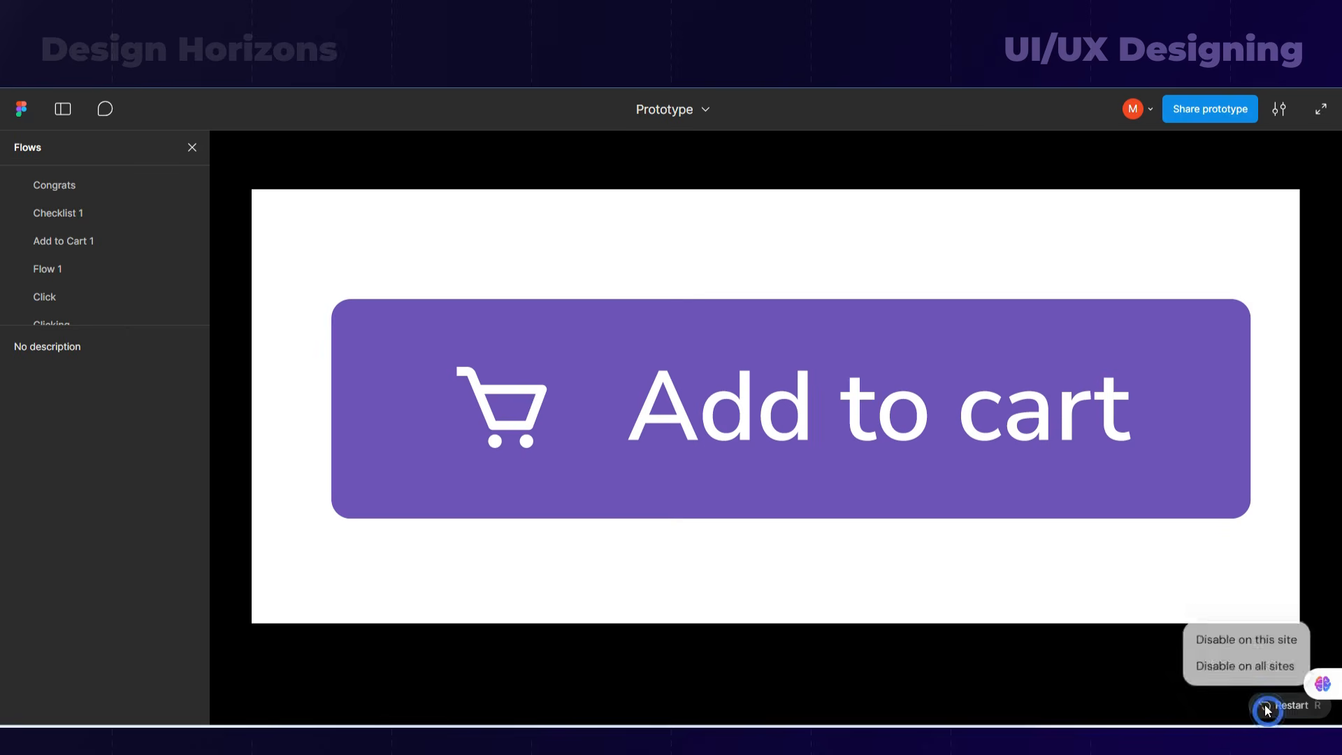
left_click(857, 337)
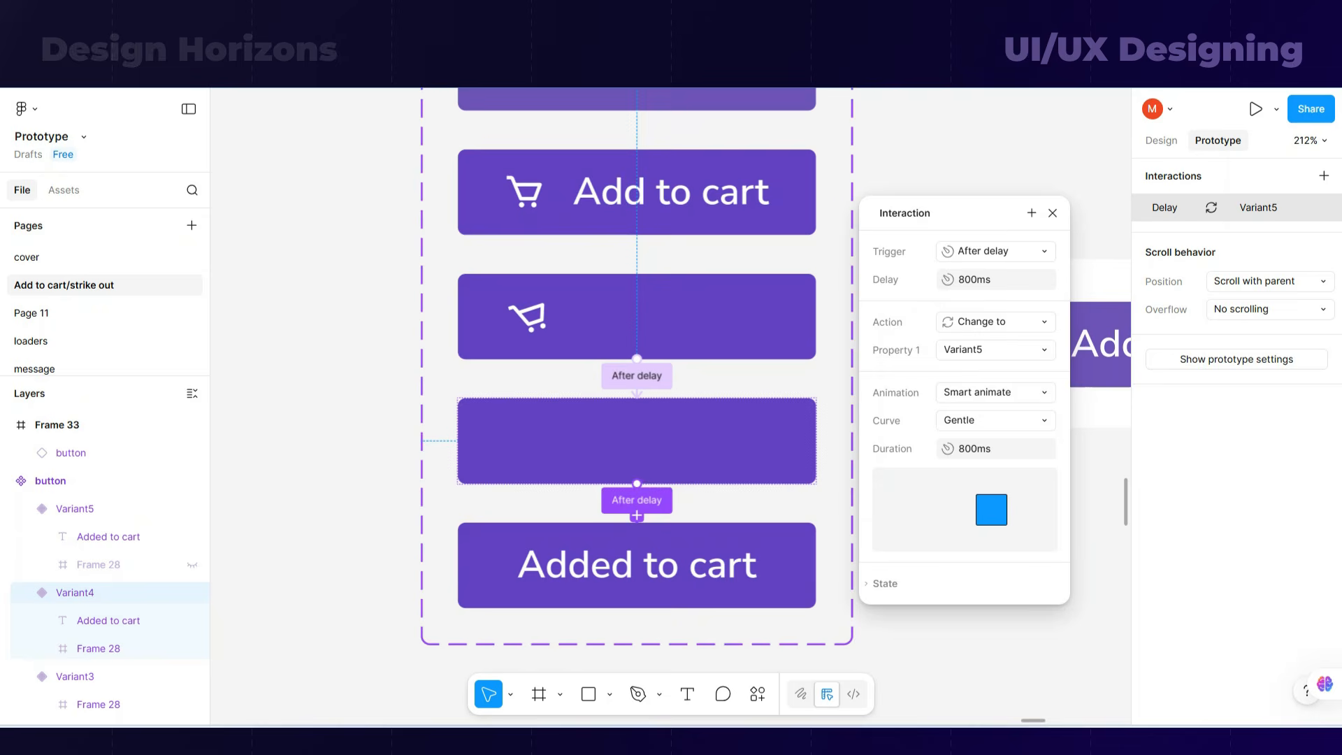
left_click(779, 443)
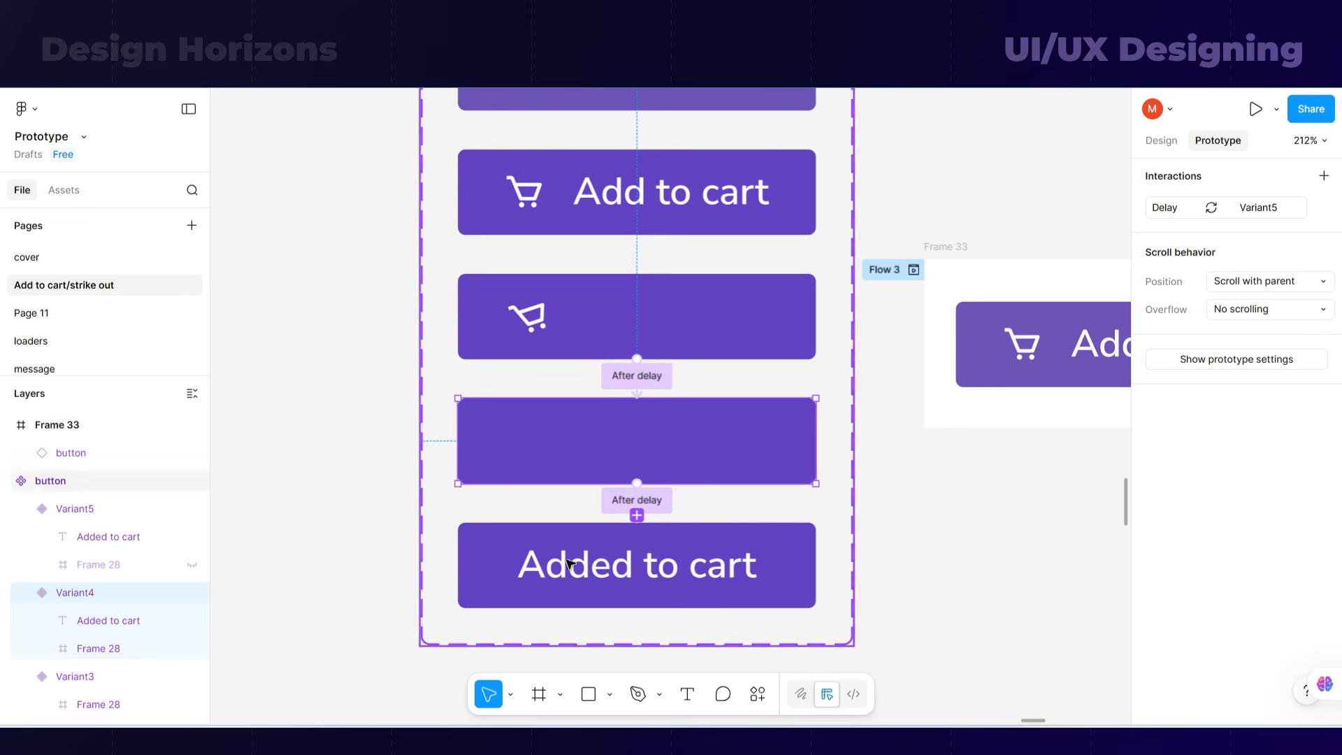
- Move the Add to Cart Card frame with the Crop top product next to Frame 33
scroll(574, 337, "down", 3)
left_click_drag(849, 444, 527, 609)
scroll(527, 609, "down", 3)
left_click_drag(746, 249, 501, 713)
scroll(595, 186, "up", 1)
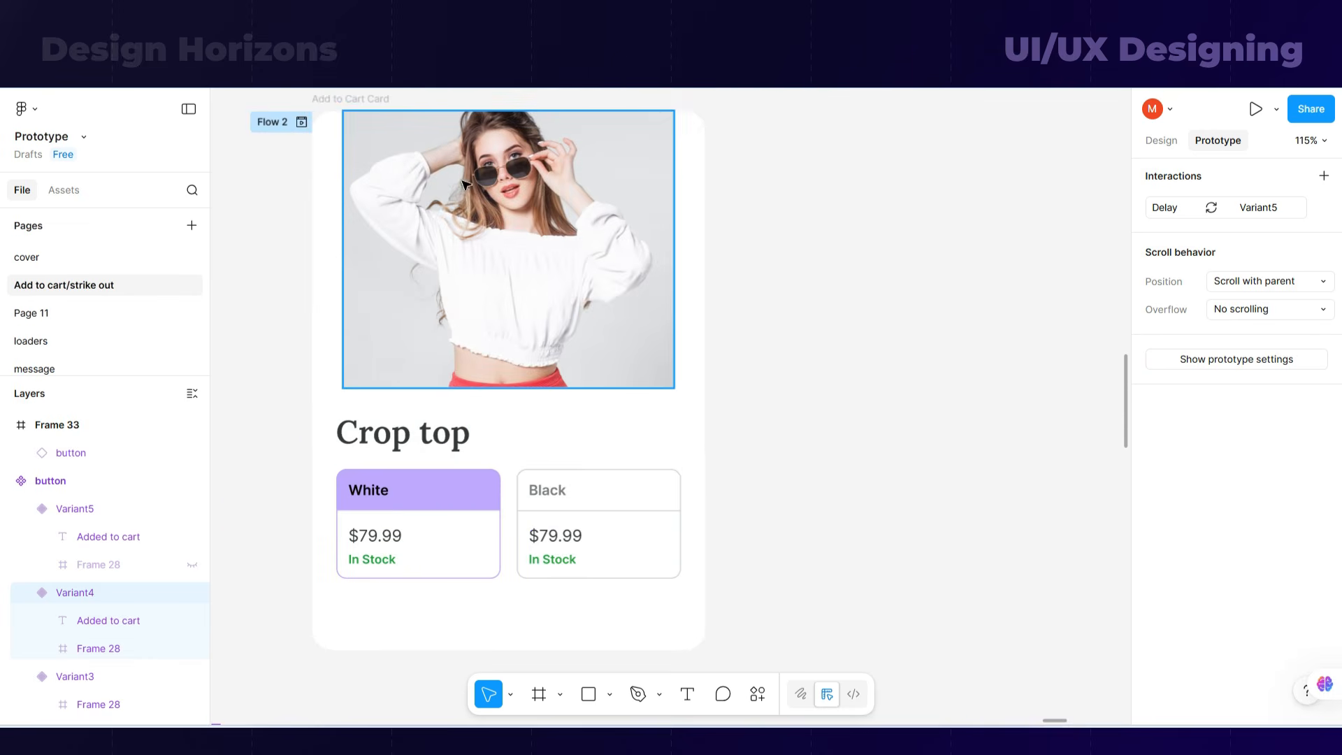
left_click_drag(359, 102, 708, 463)
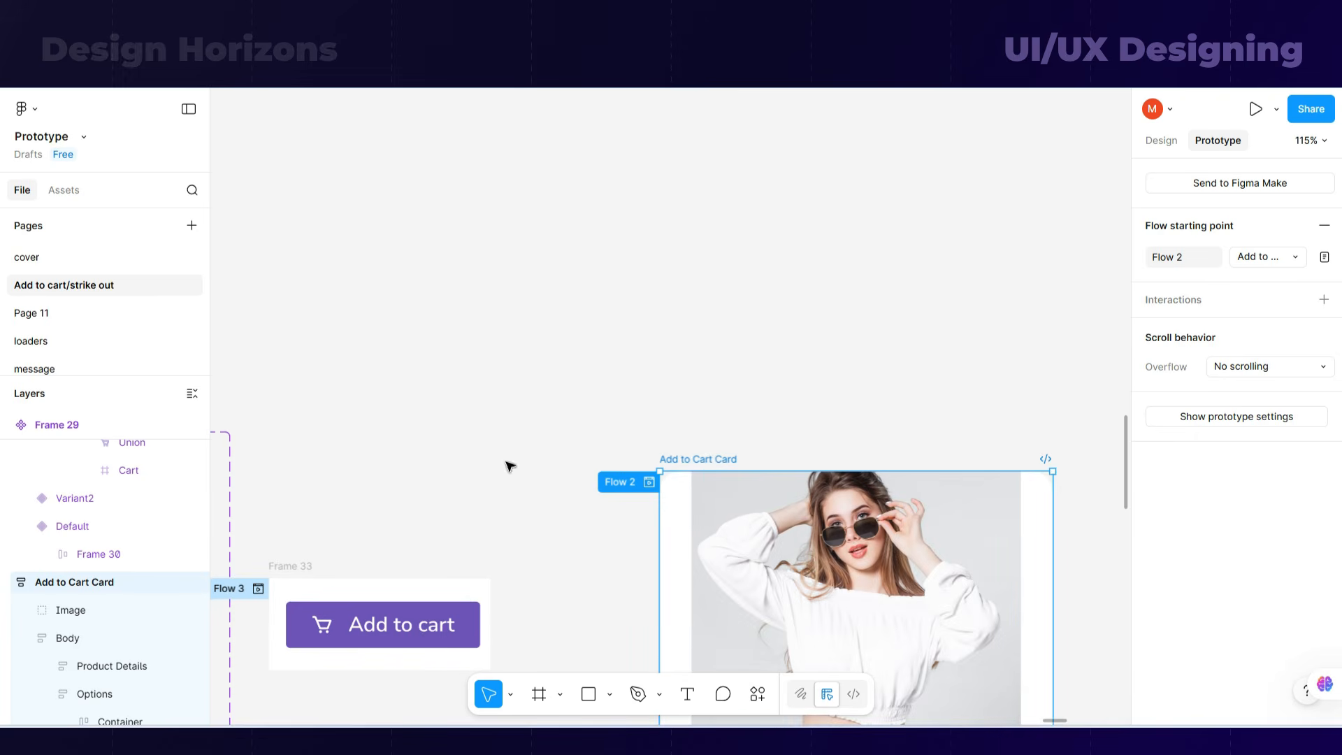
- Paste a copy of Frame 33's button into the Add to Cart Card below the product options and extend the card's height to 579
scroll(806, 246, "down", 4)
scroll(880, 416, "up", 2)
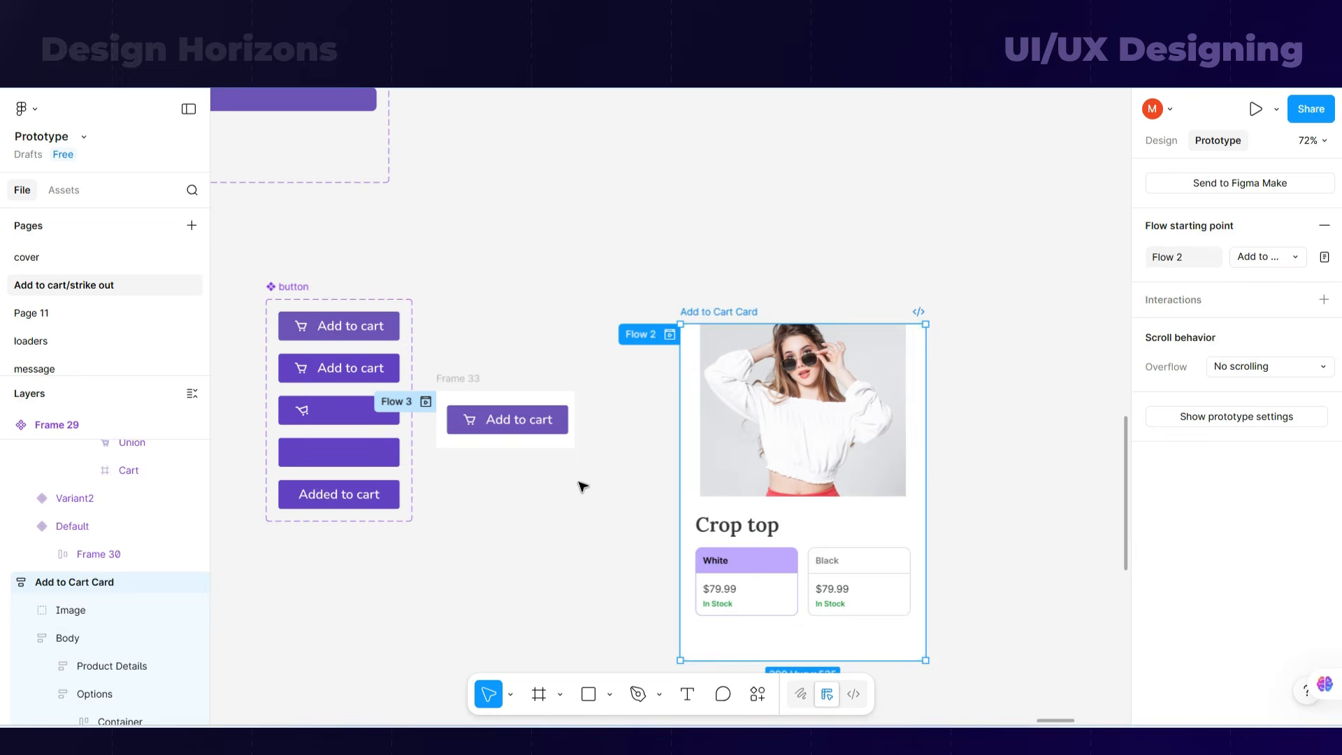
left_click(515, 421)
left_click(754, 310)
key("ctrl+v")
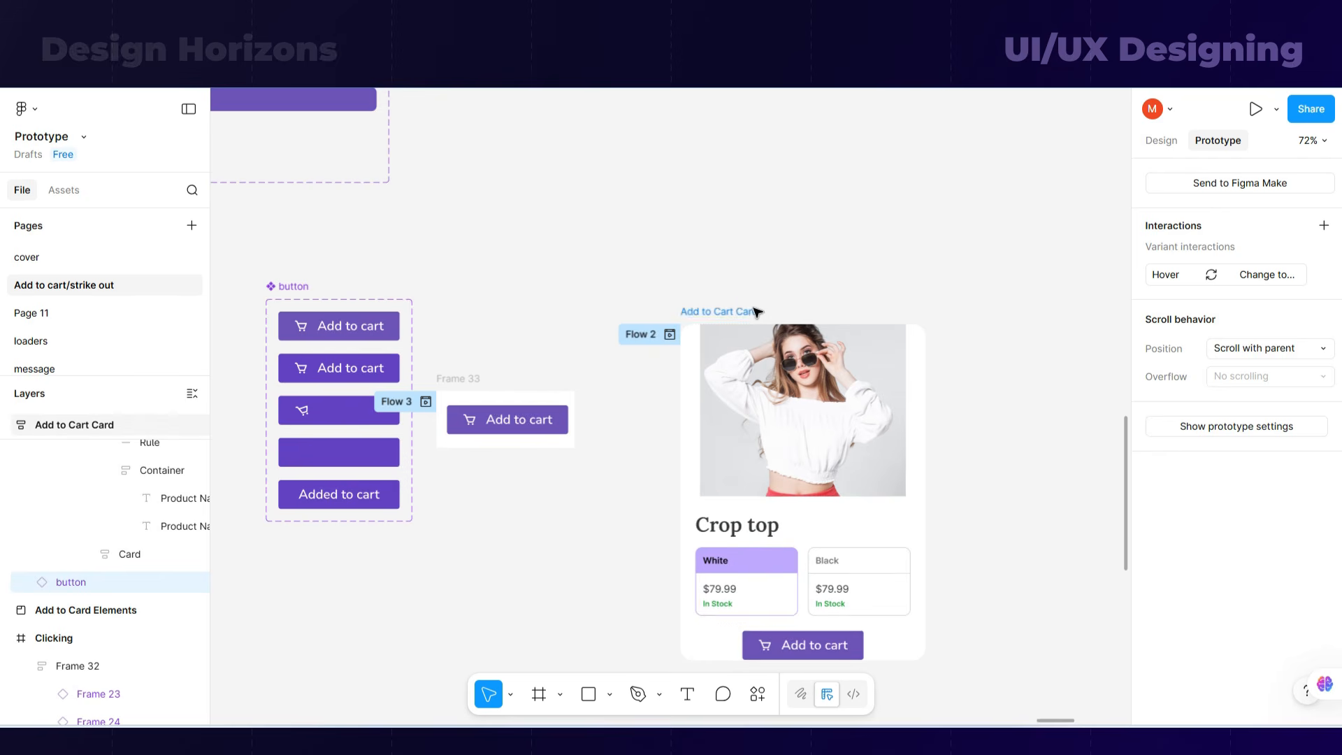
scroll(754, 309, "down", 1)
left_click_drag(892, 681, 896, 669)
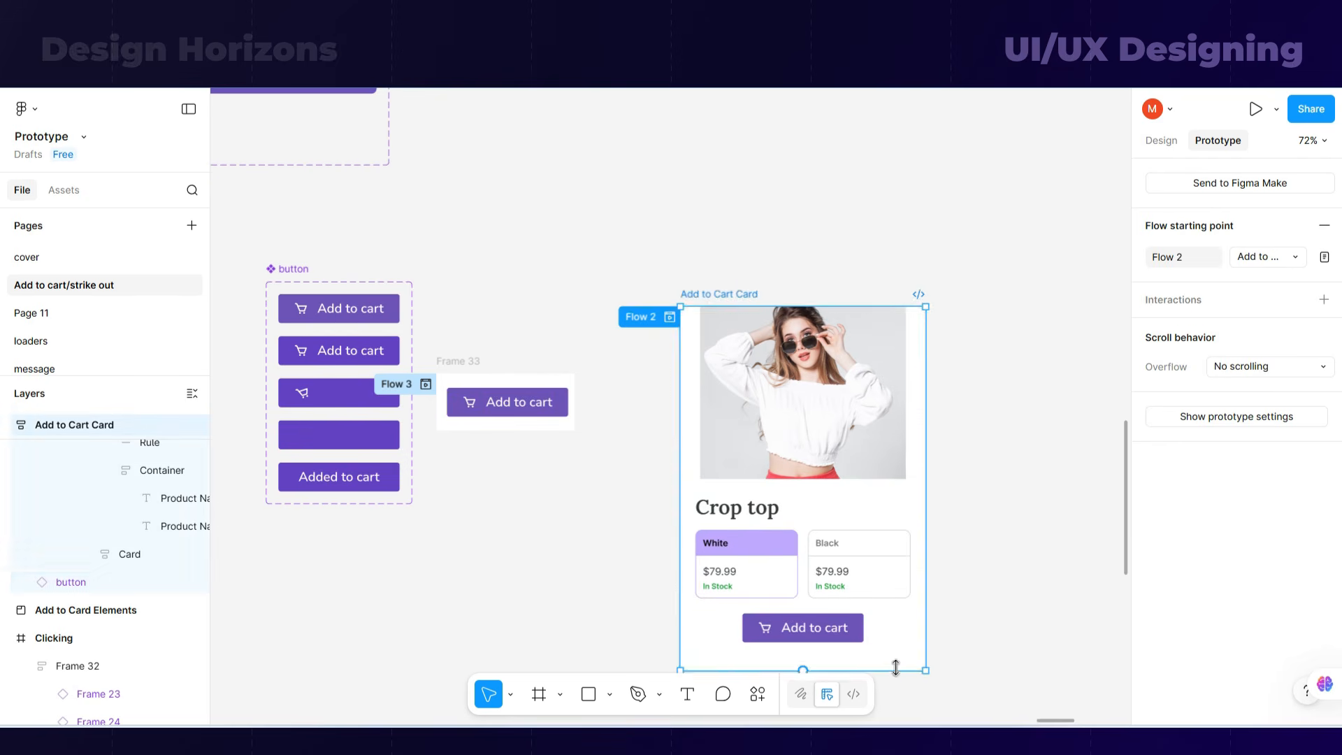
- Preview Flow 2 in an enlarged inline preview, test the card's Add to cart button, and close the preview
scroll(896, 668, "up", 2)
left_click(619, 219)
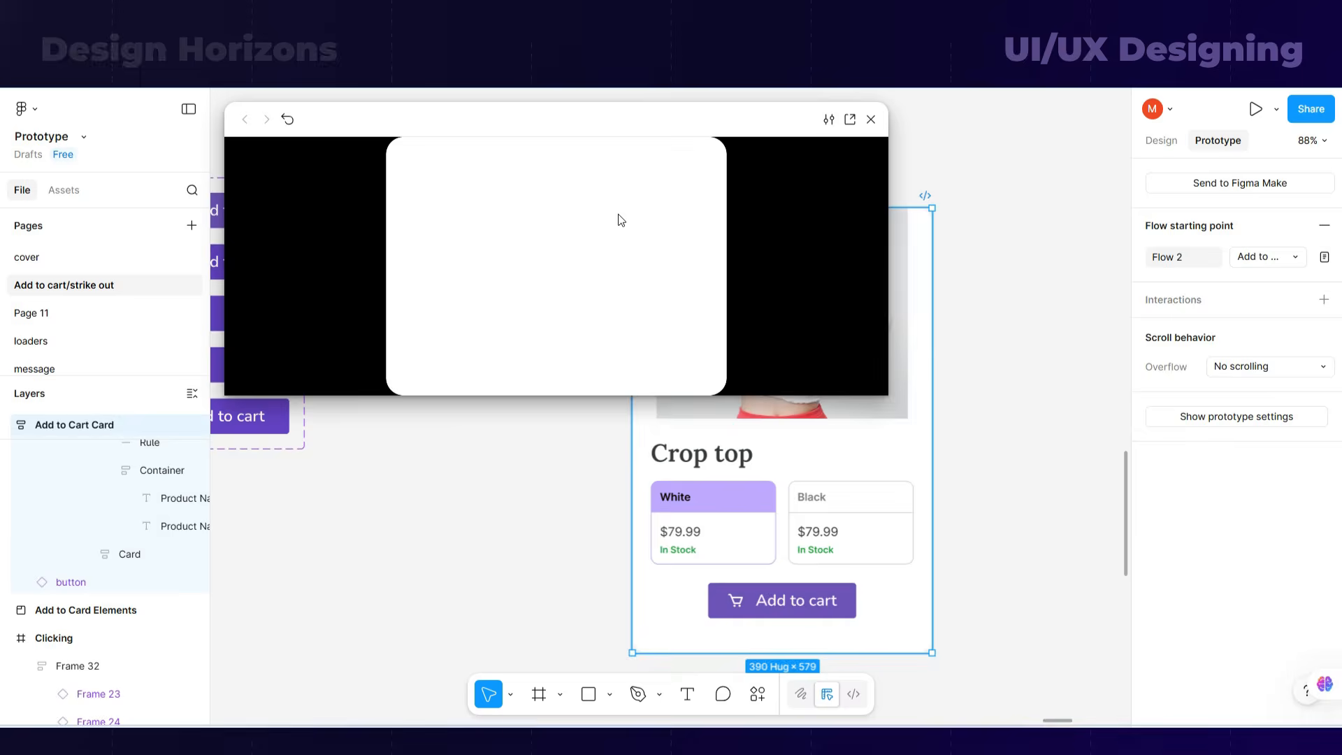
left_click_drag(789, 396, 767, 650)
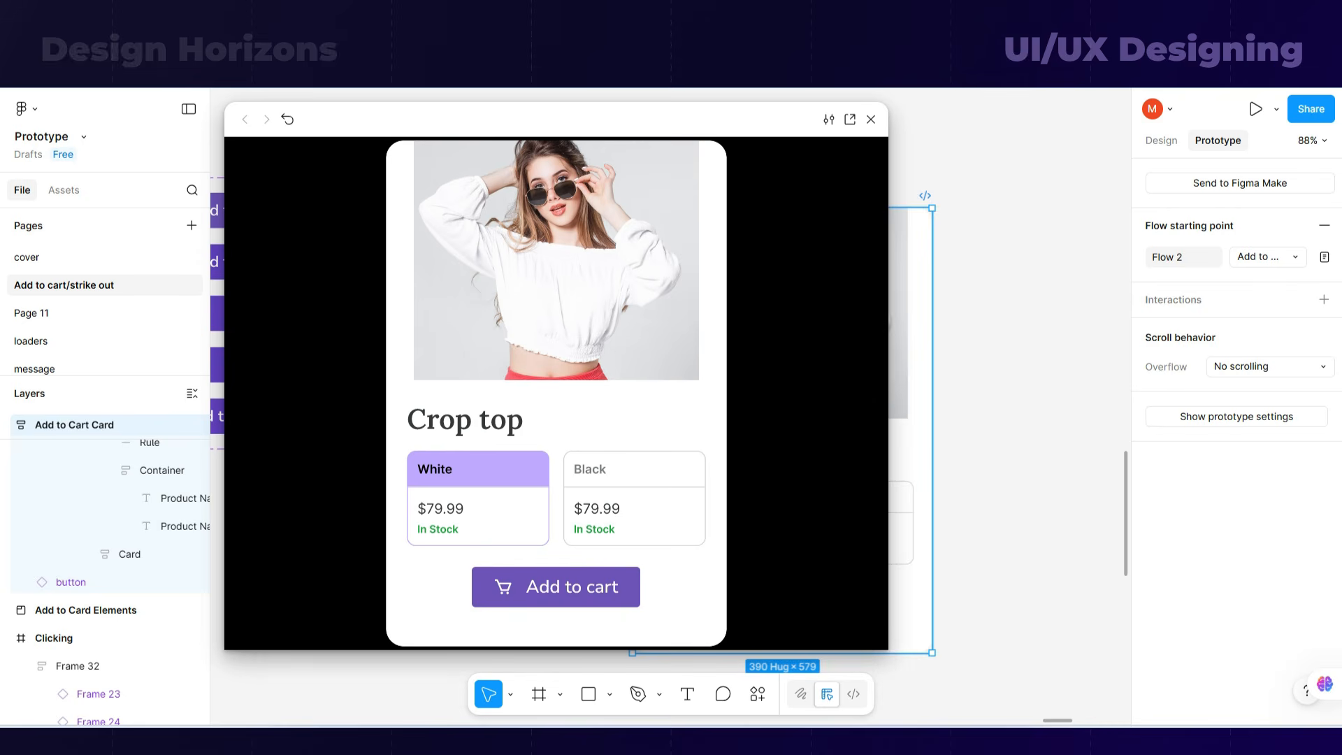
left_click_drag(713, 126, 786, 97)
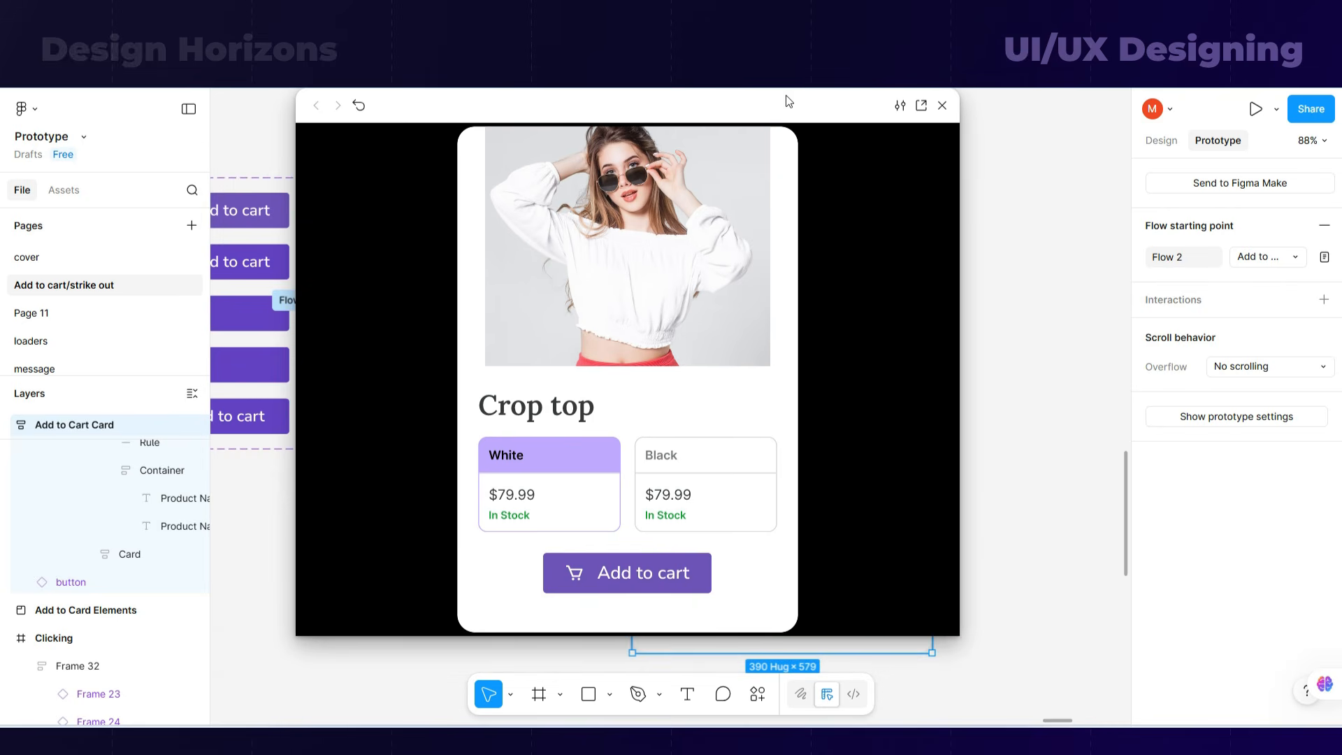
left_click(684, 585)
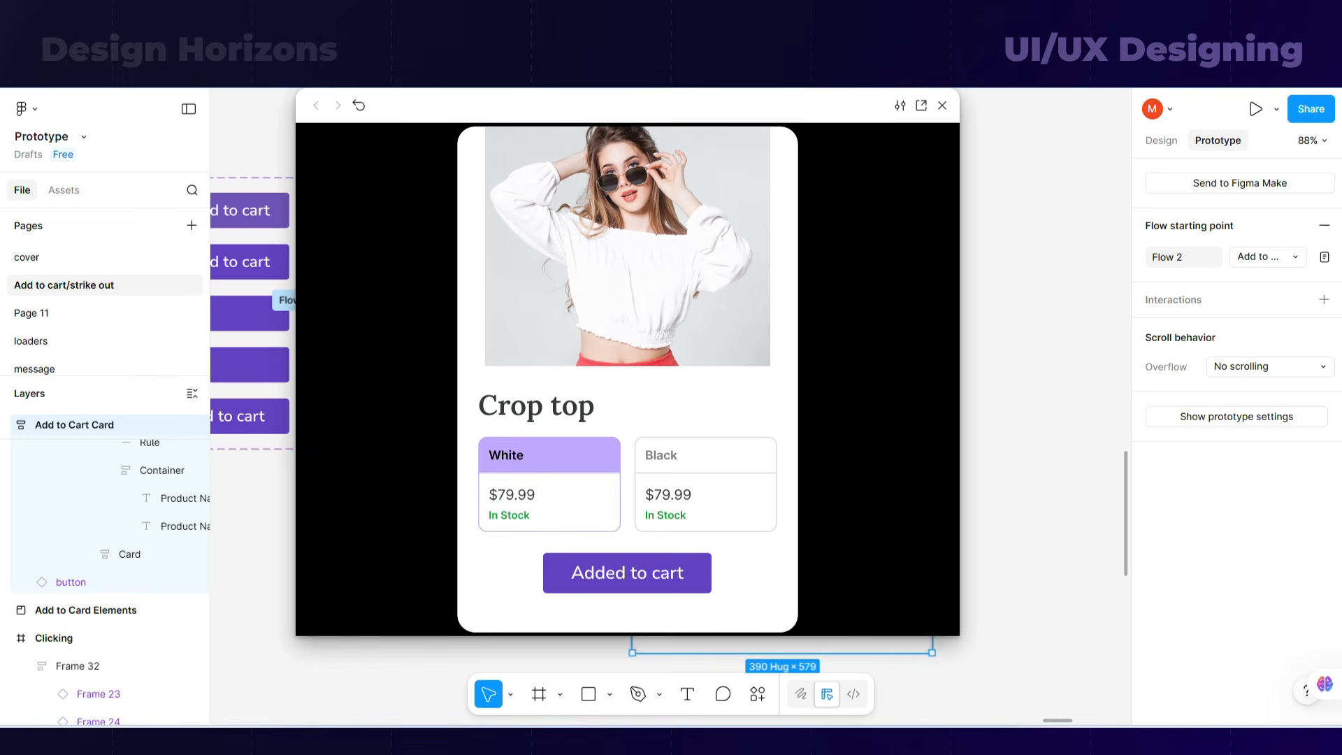
left_click(945, 107)
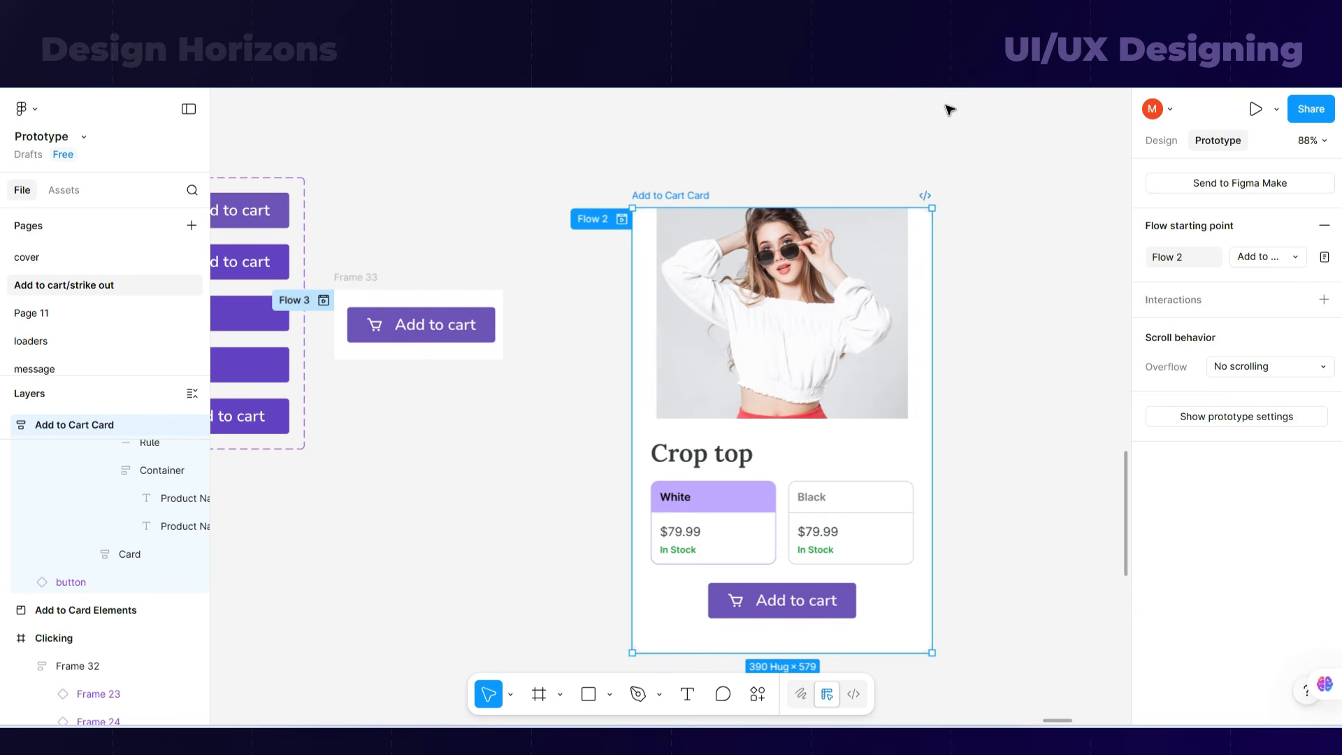
left_click_drag(231, 480, 378, 491)
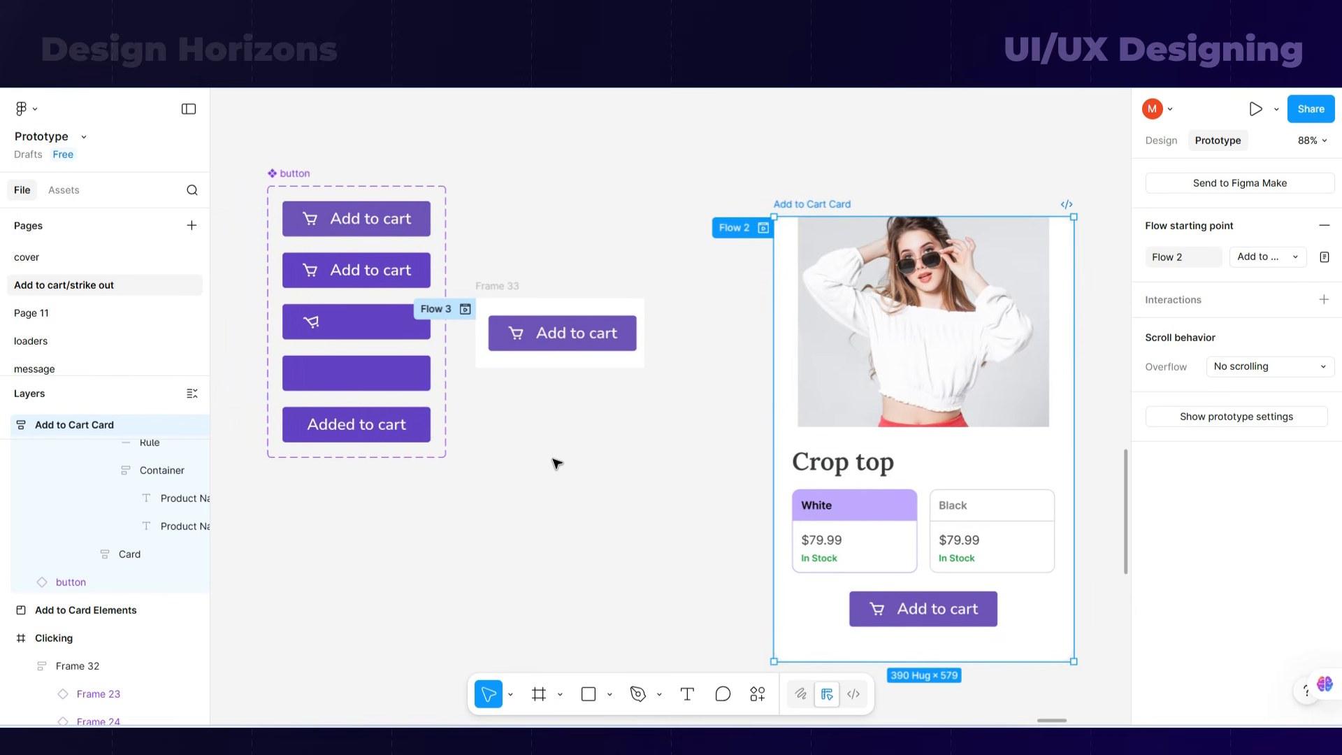
scroll(556, 463, "down", 2)
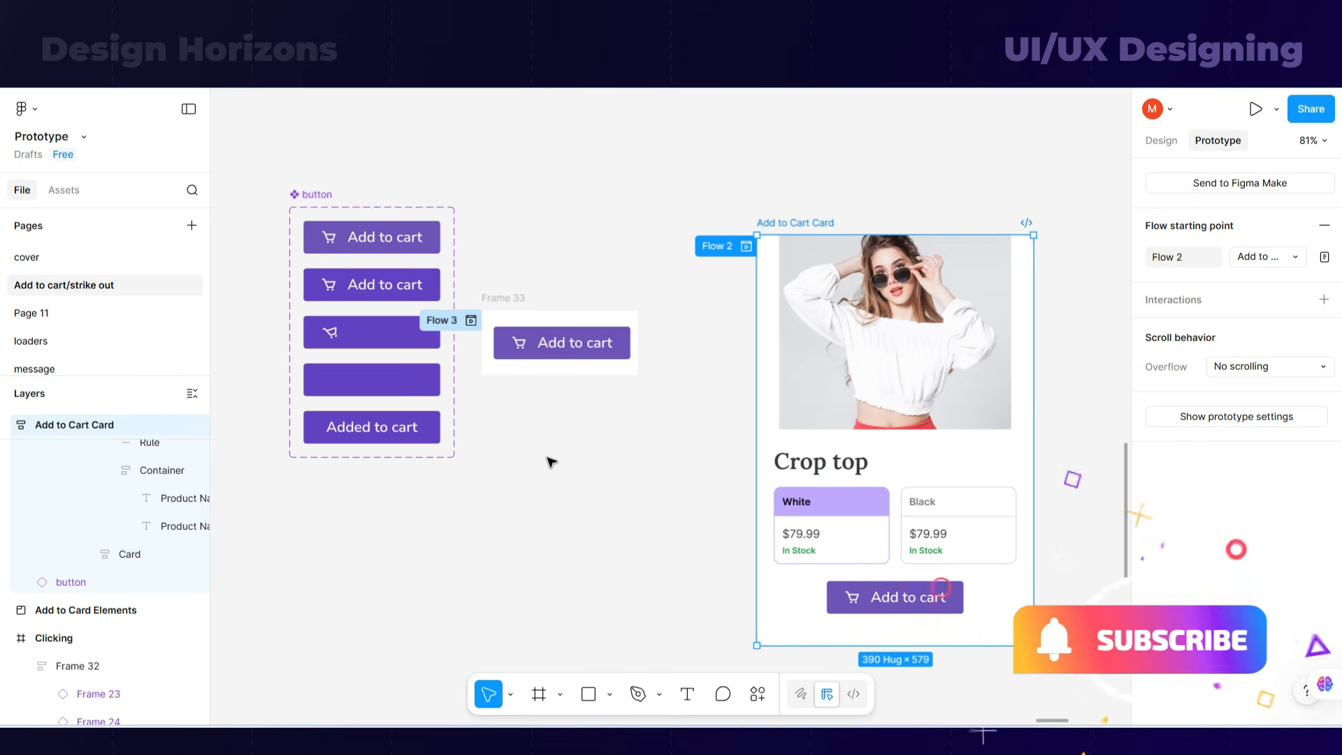
scroll(636, 240, "down", 2)
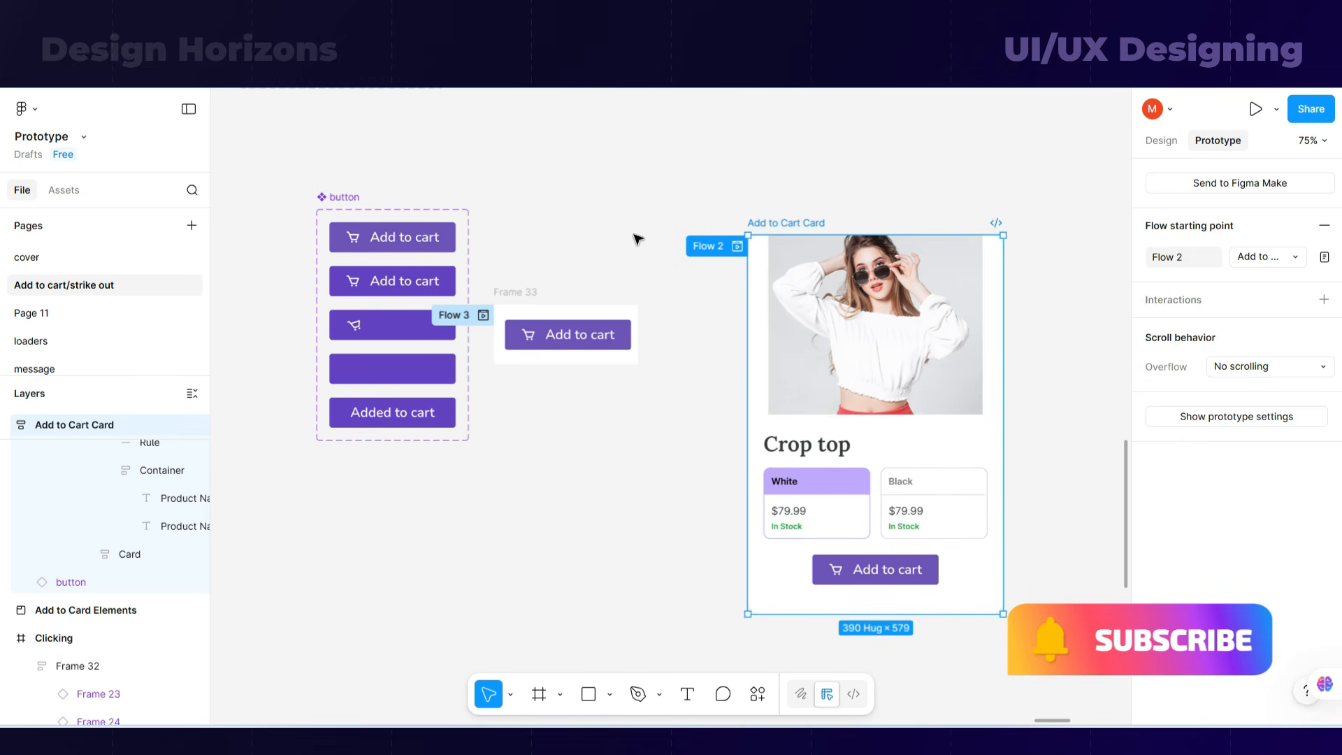